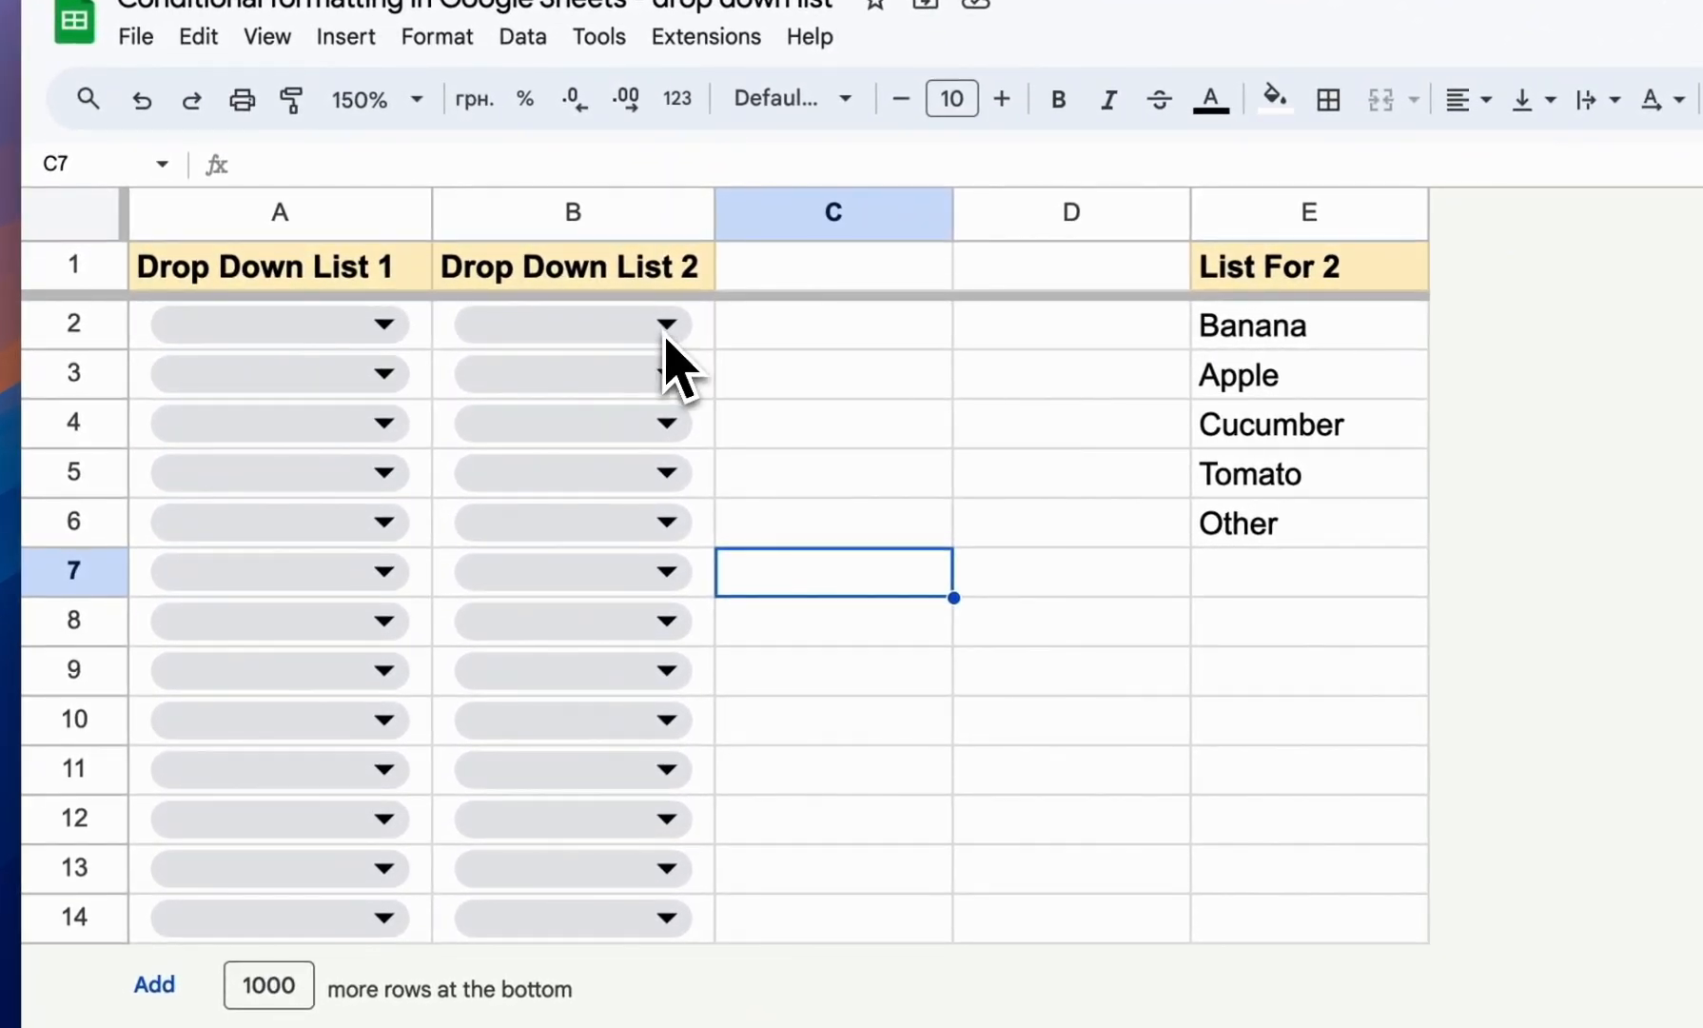
Examine the options offered by the Drop Down List 2 dropdown in cell B2.
left_click(666, 328)
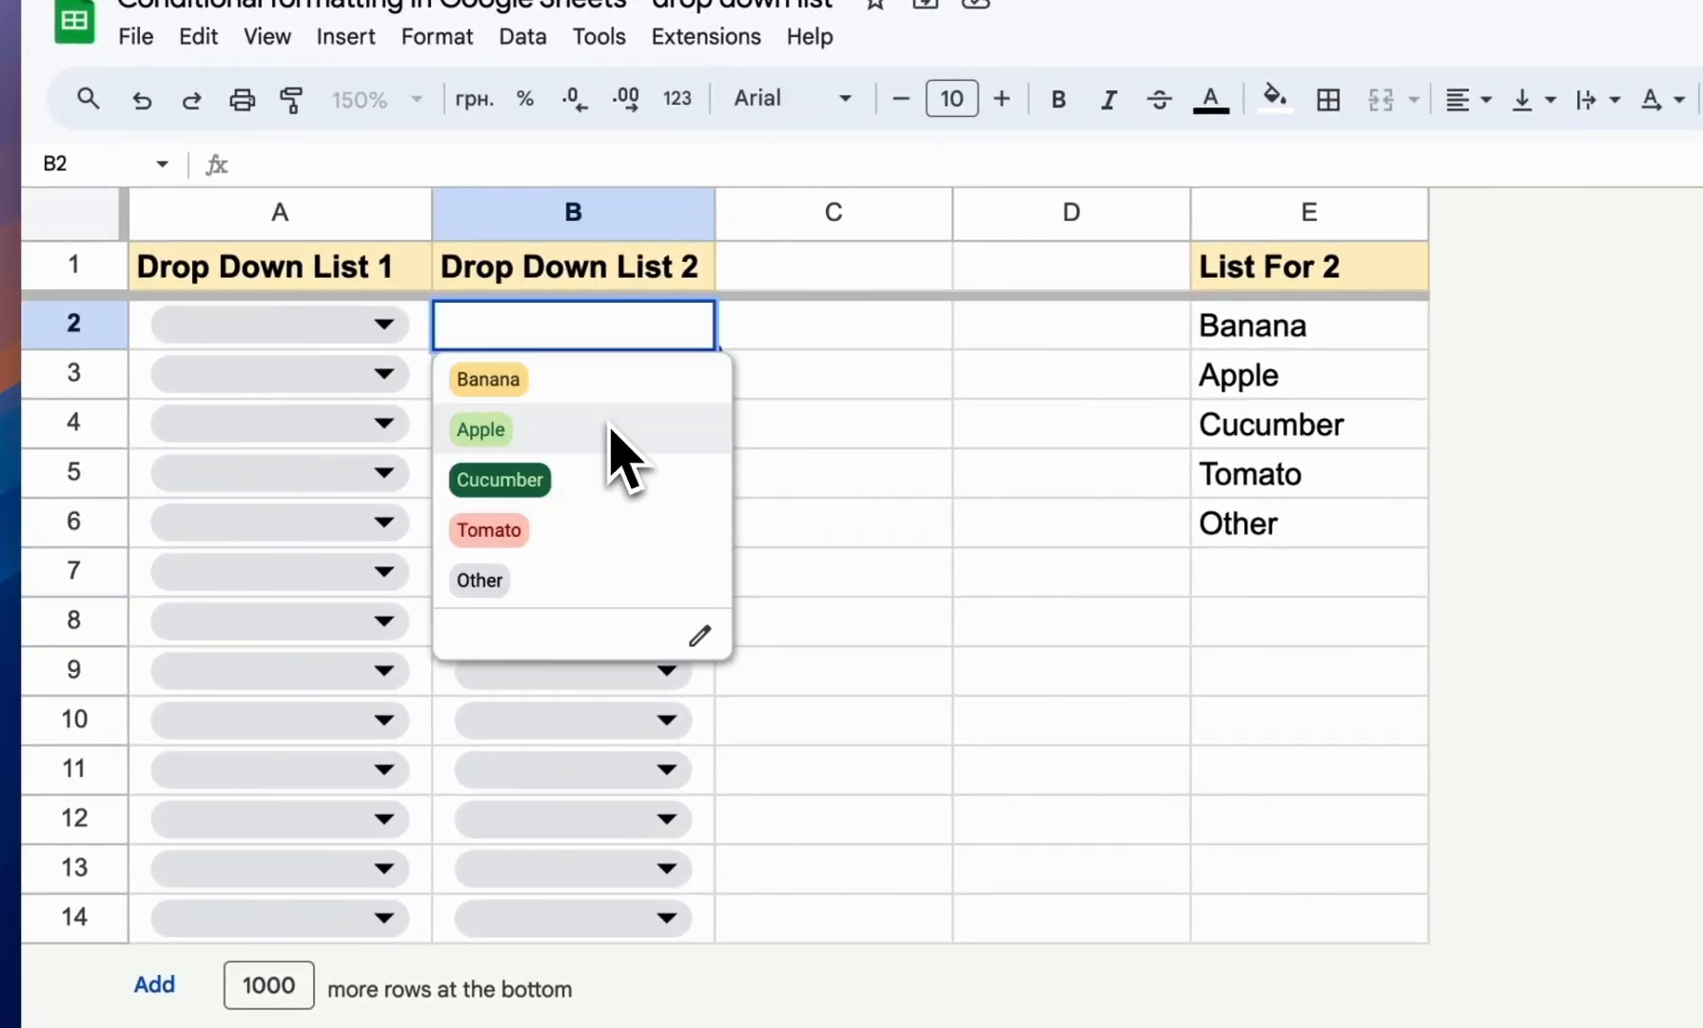
left_click(854, 433)
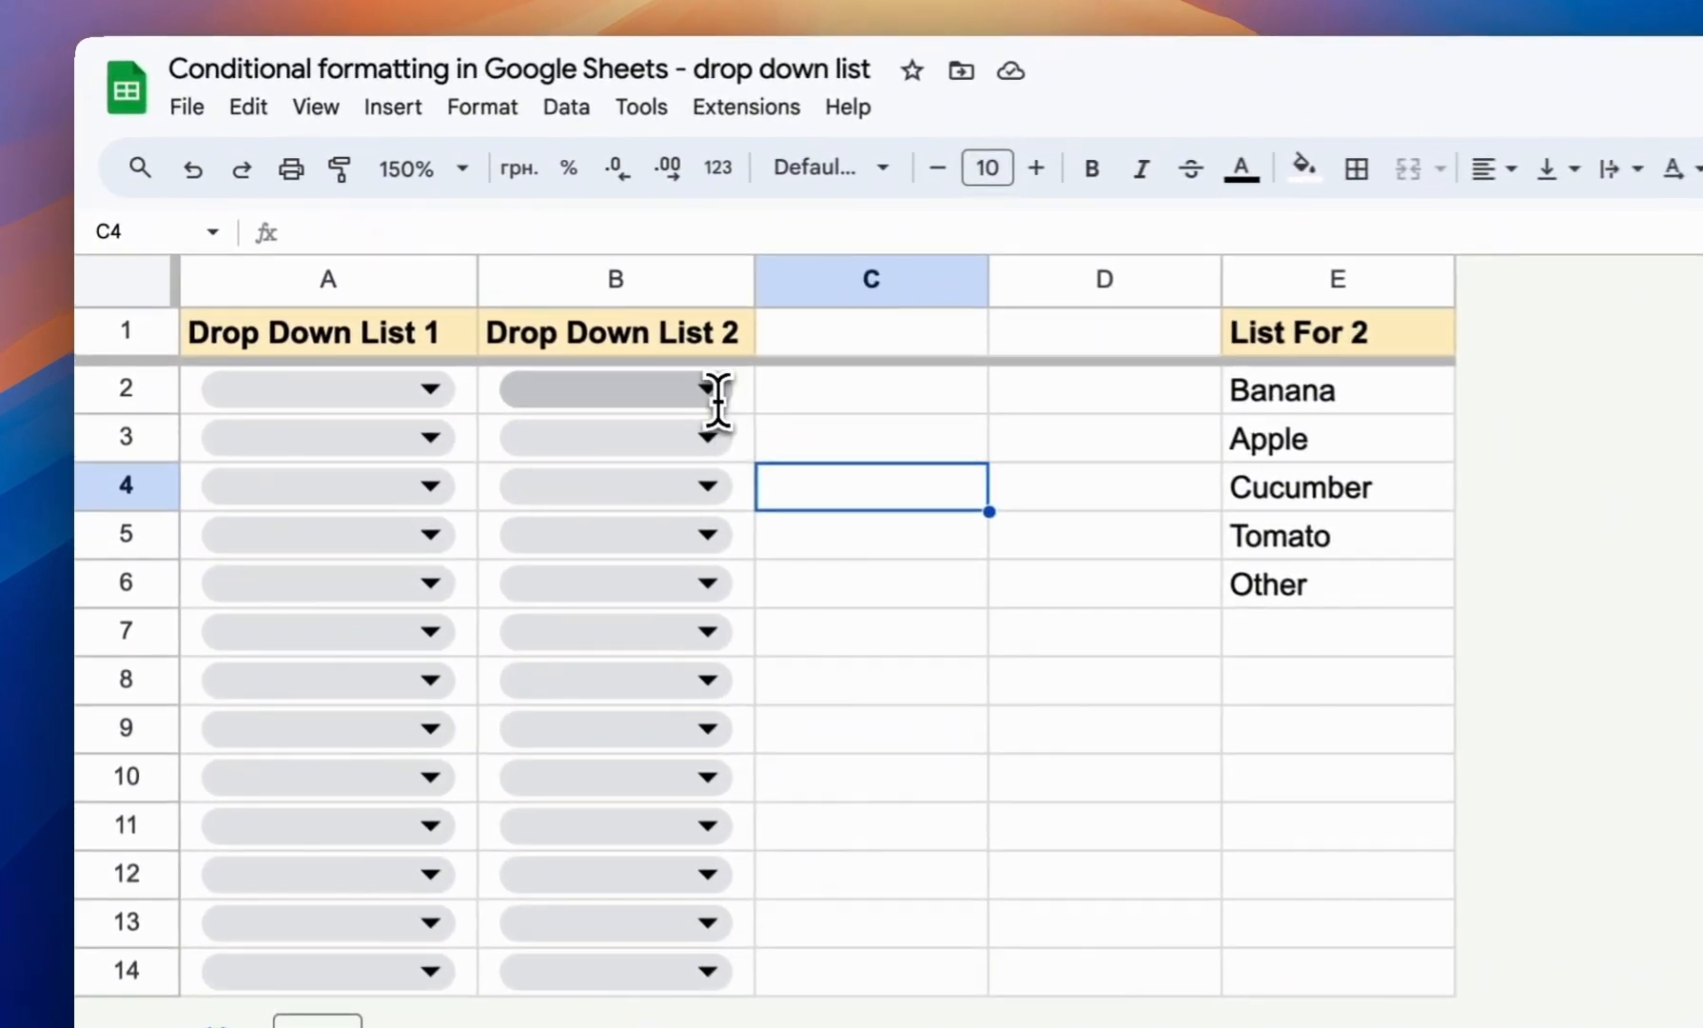
left_click(518, 321)
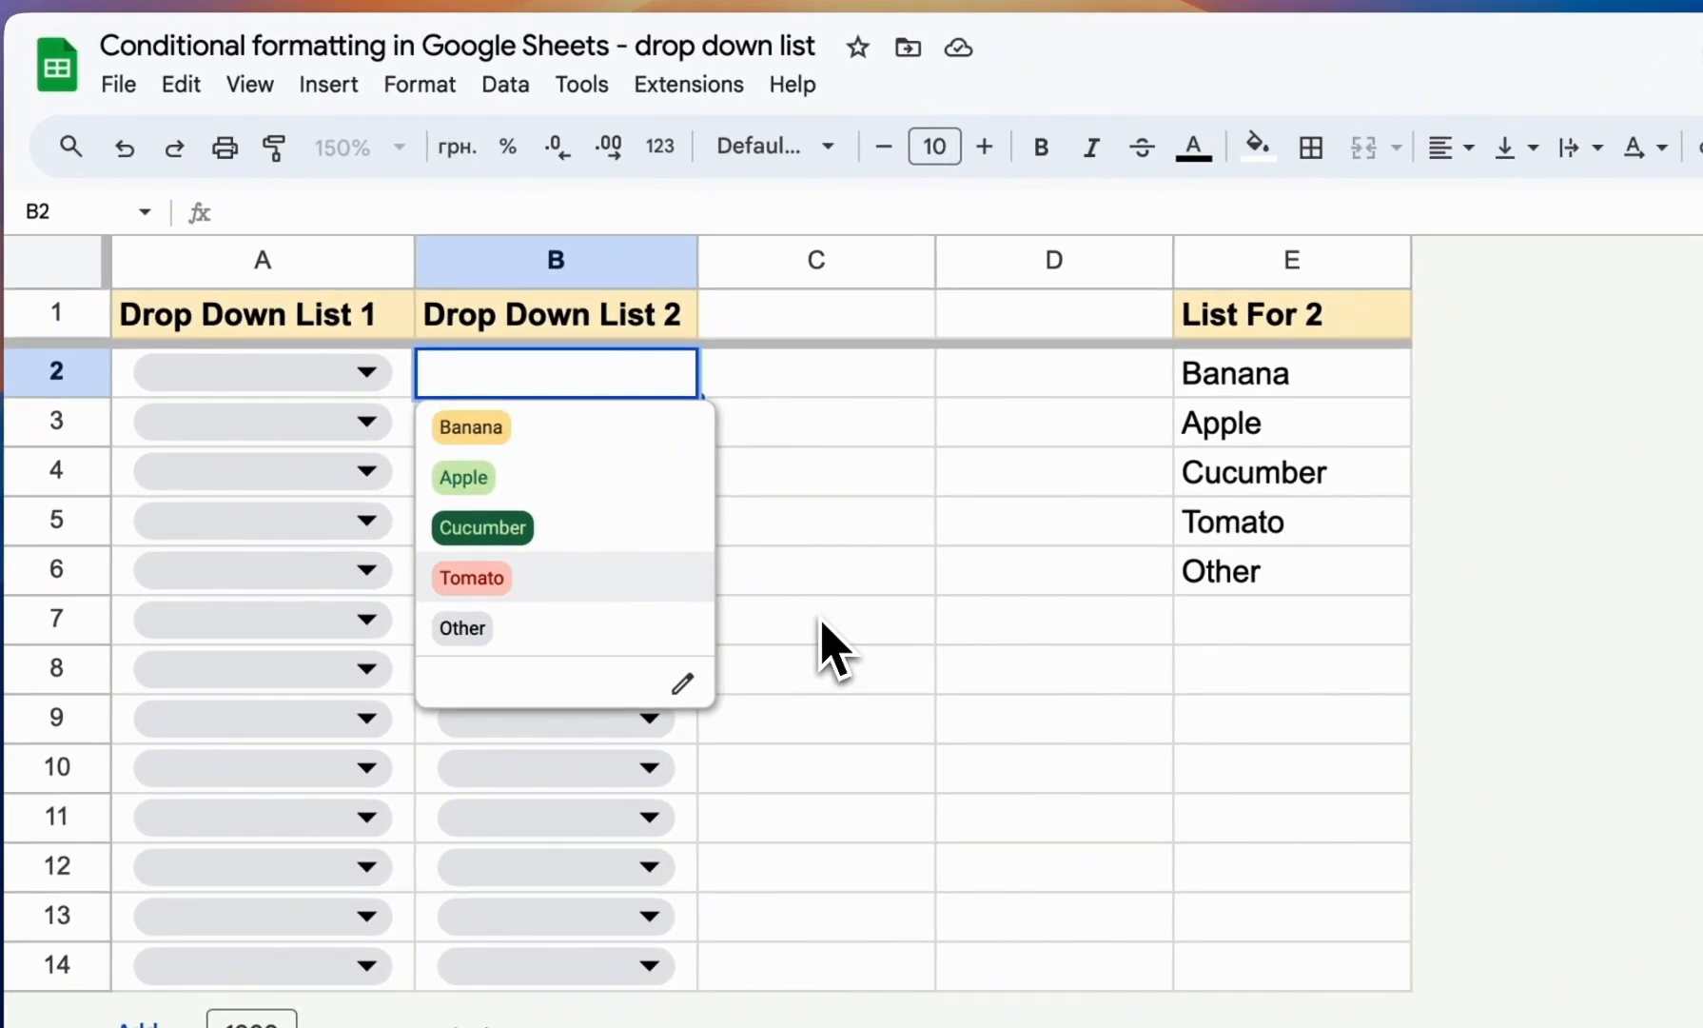
left_click(890, 641)
Compare the two dropdown columns, A2's options and the List For 2 items in E2:E6 on the Result sheet.
left_click(312, 255)
left_click(498, 255)
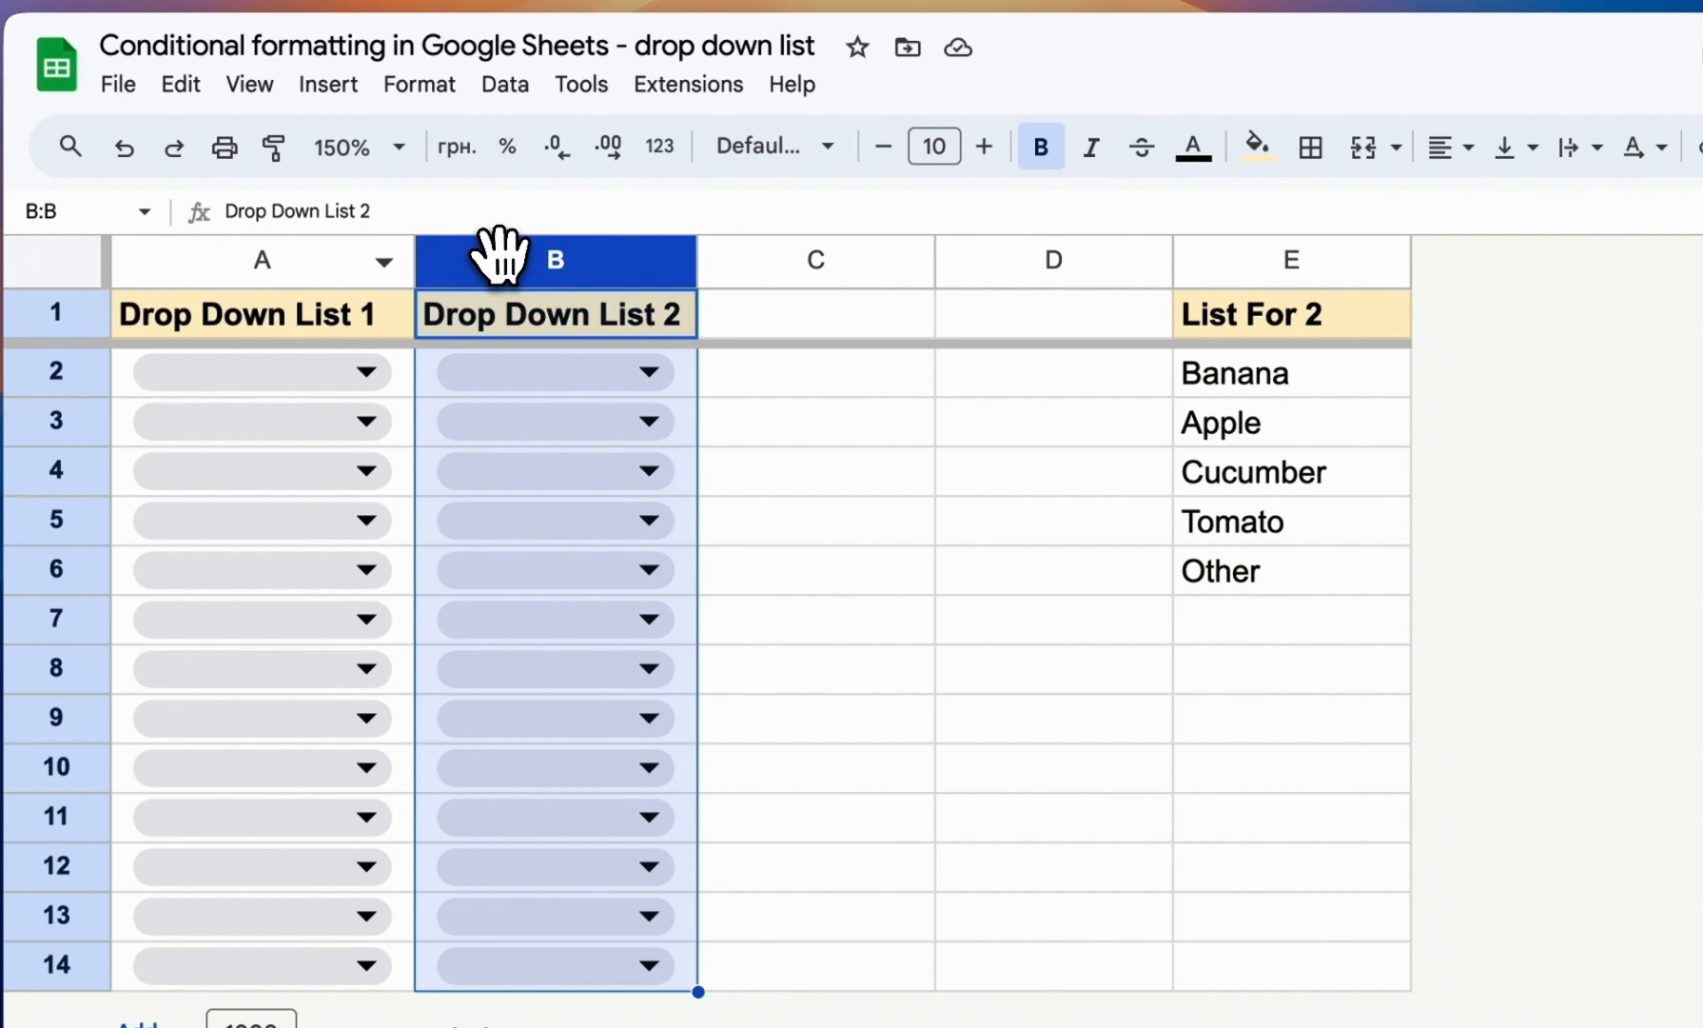
left_click(338, 263)
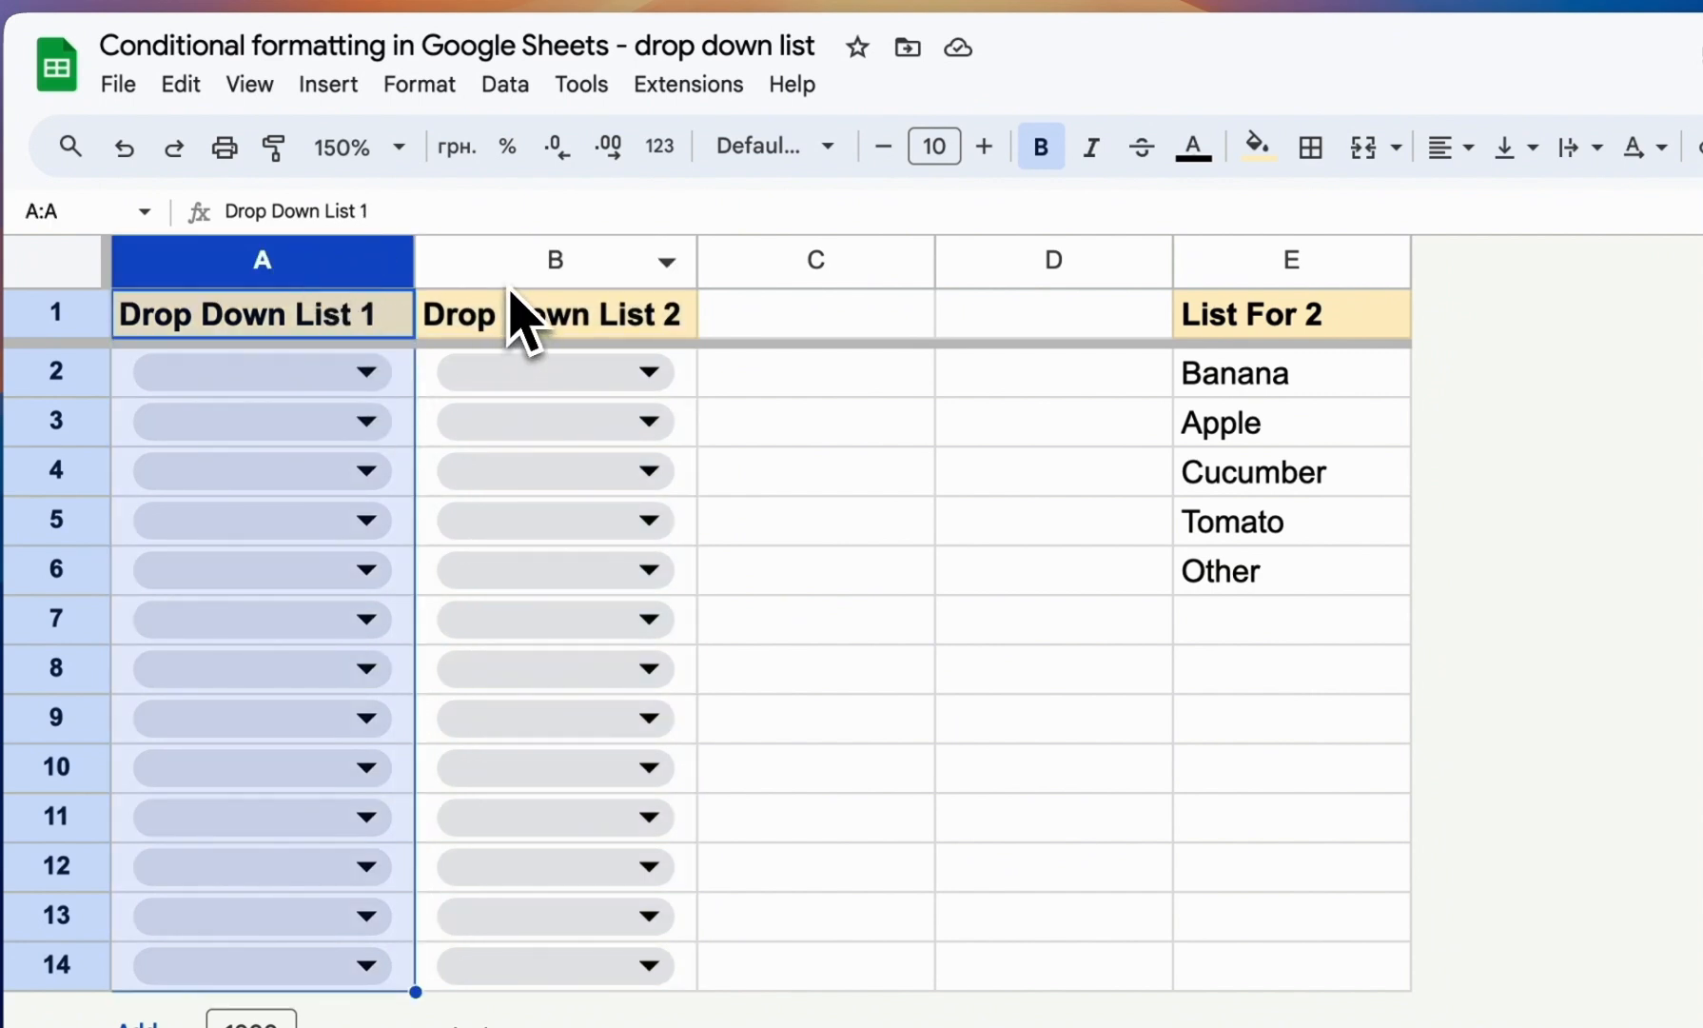
left_click(367, 377)
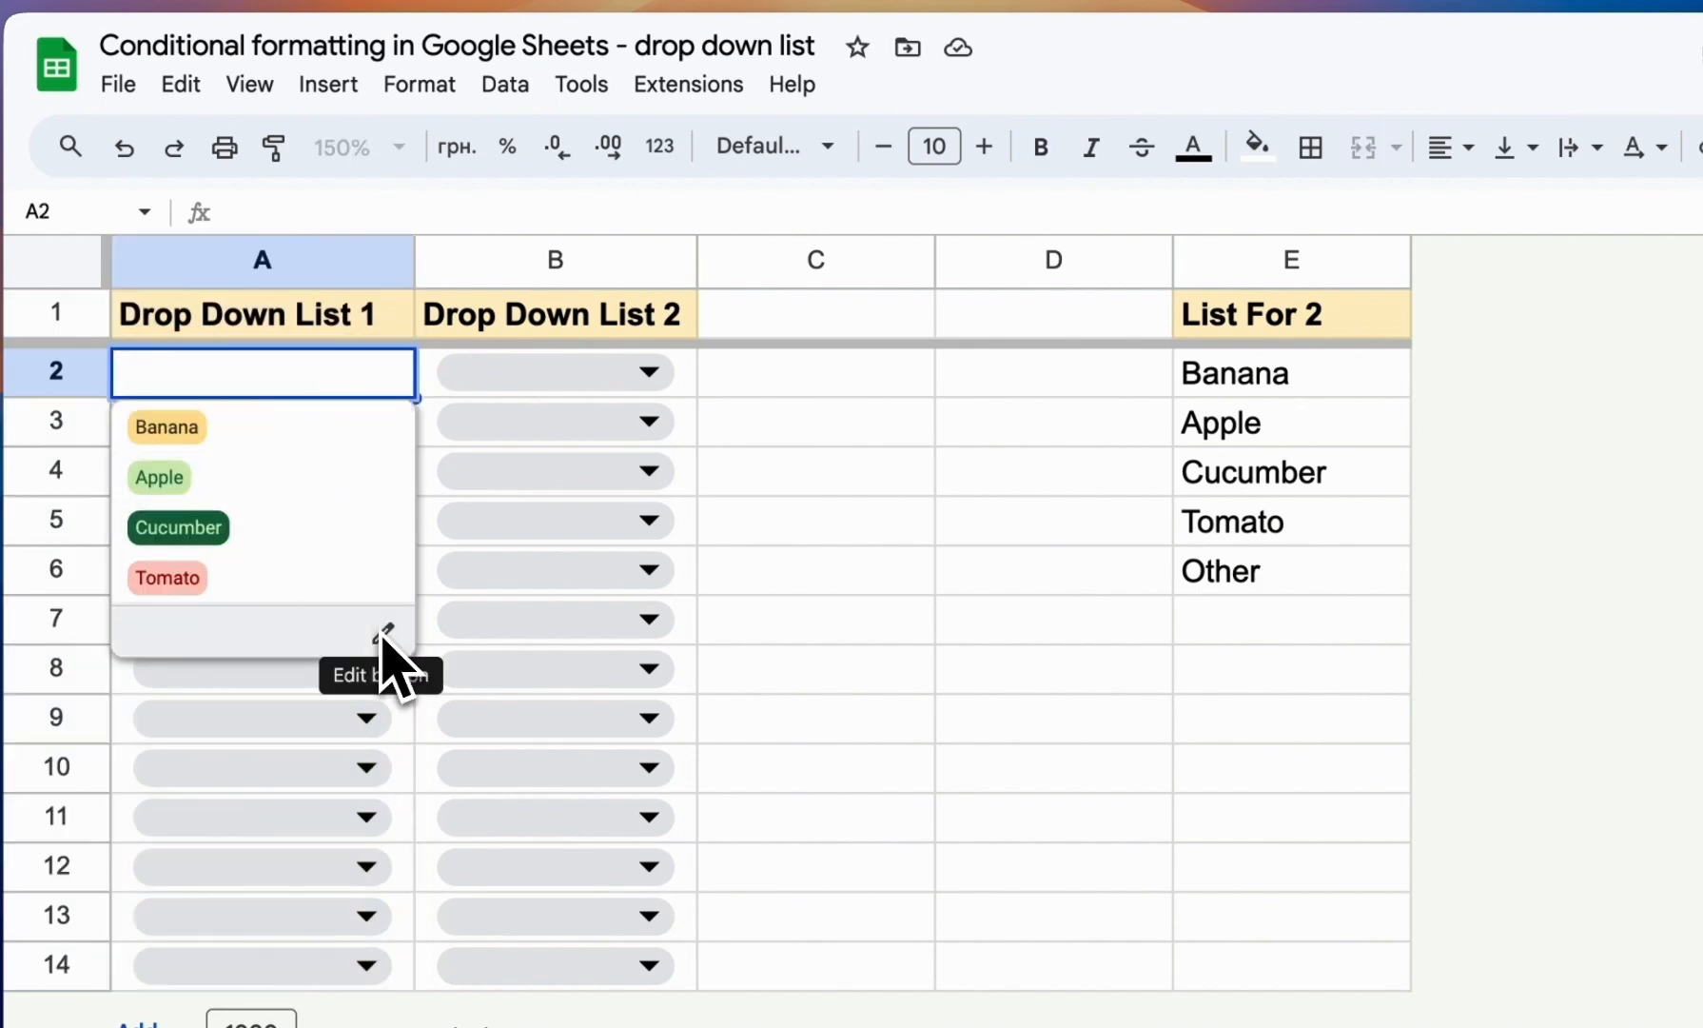
left_click(578, 272)
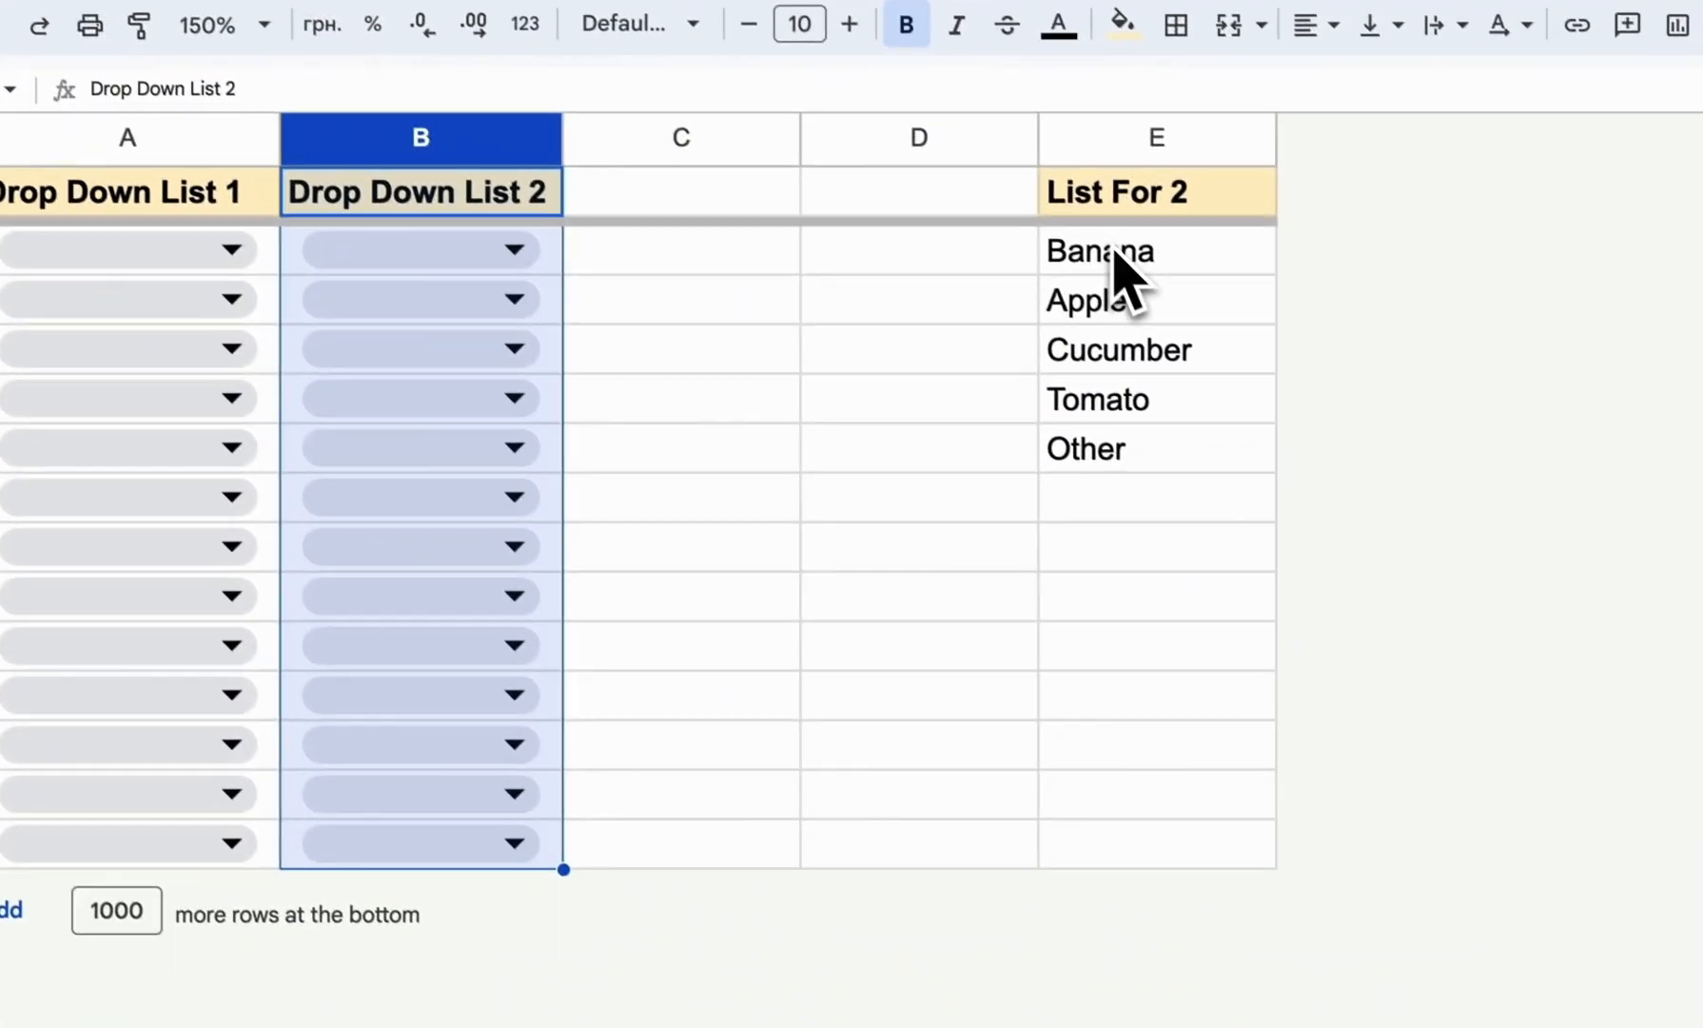
left_click(1248, 373)
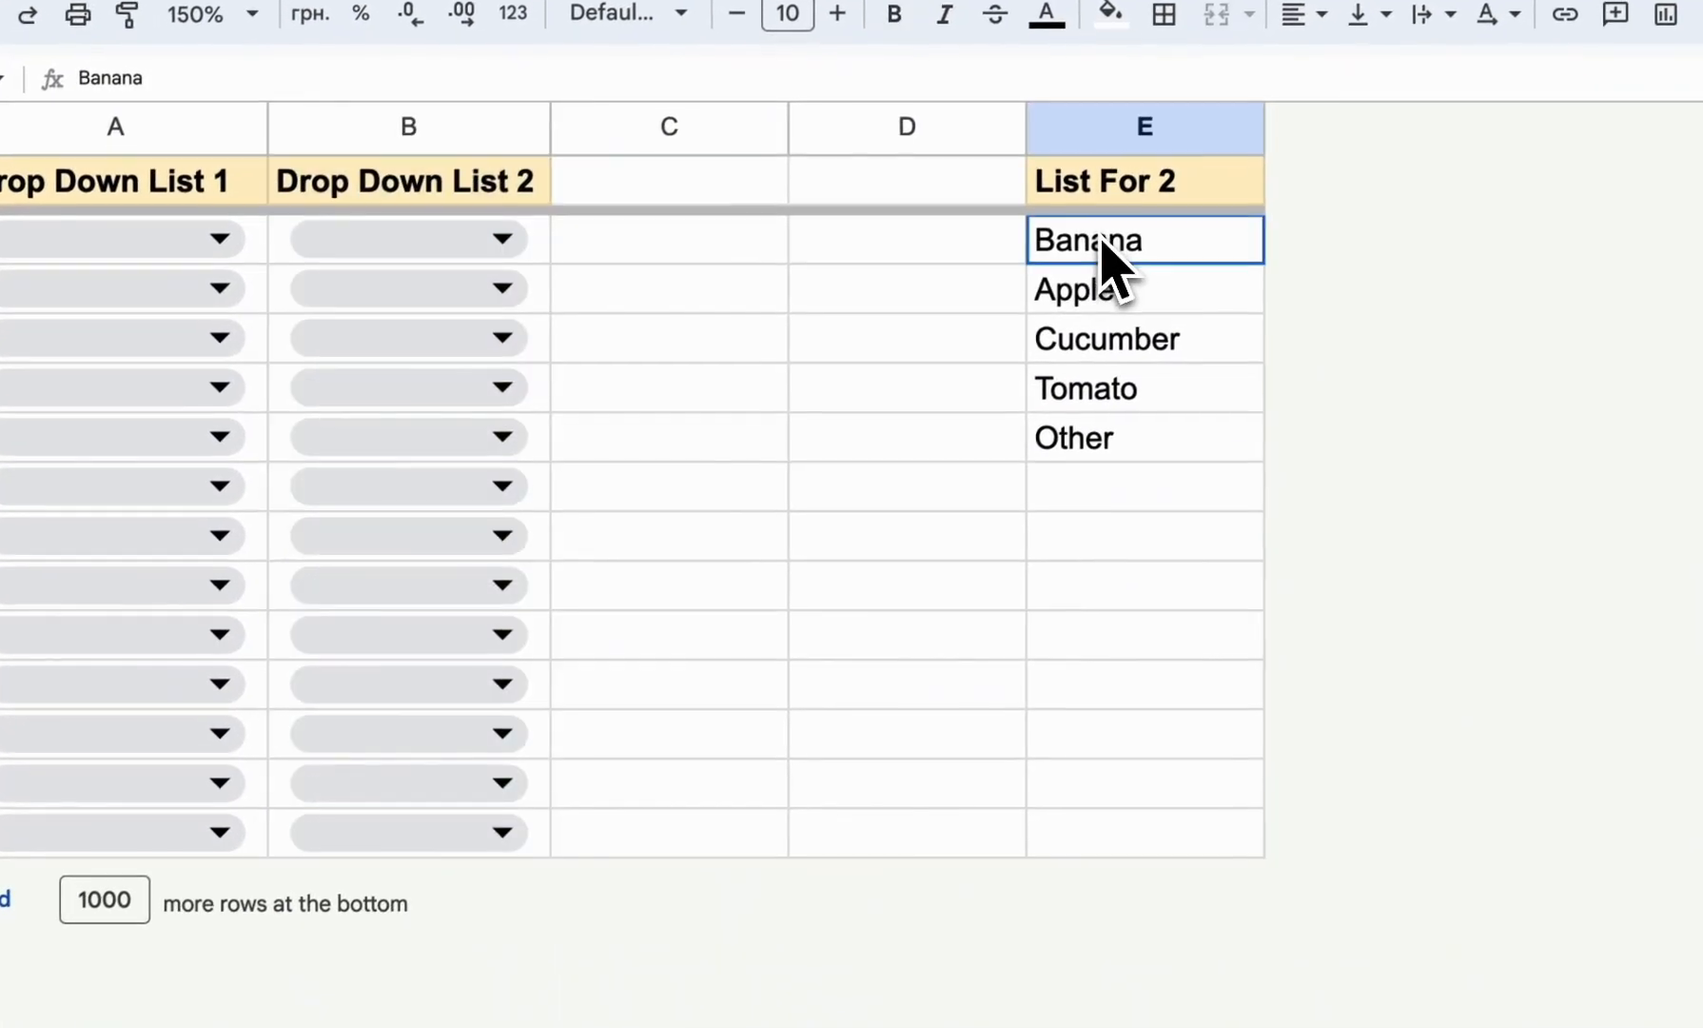
left_click_drag(1101, 239, 1101, 455)
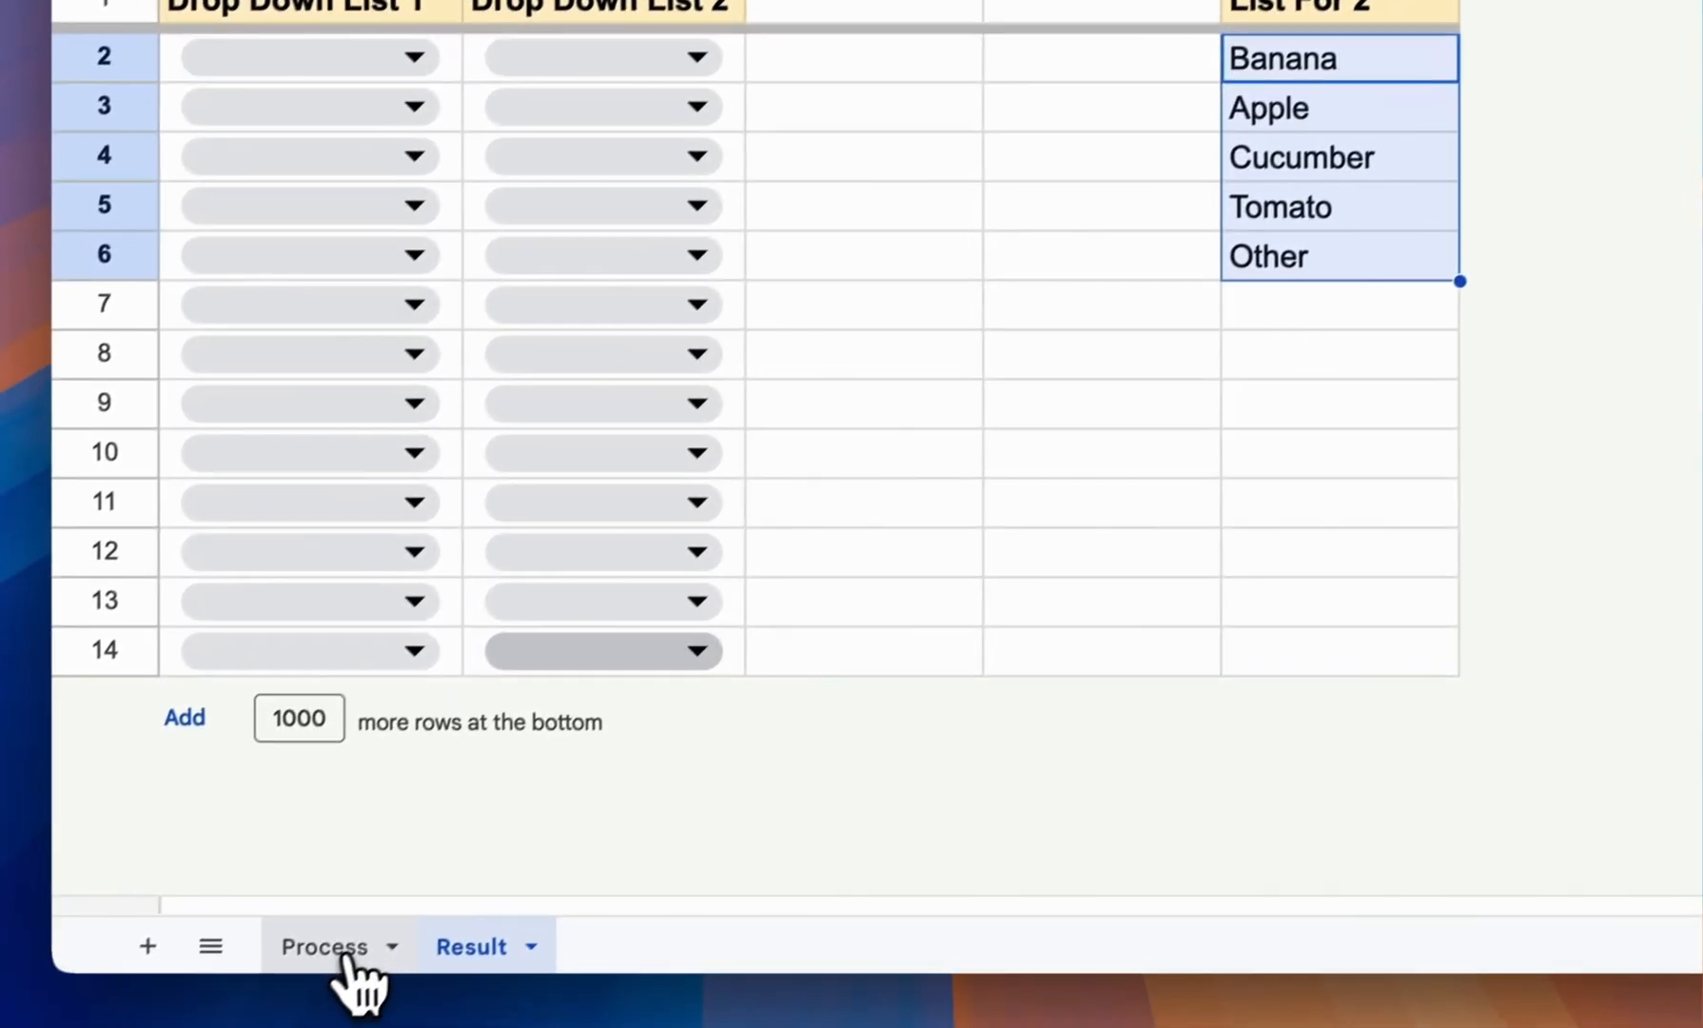
On the Process sheet, add a data validation rule for the range A2:A14.
left_click(344, 951)
left_click(609, 205)
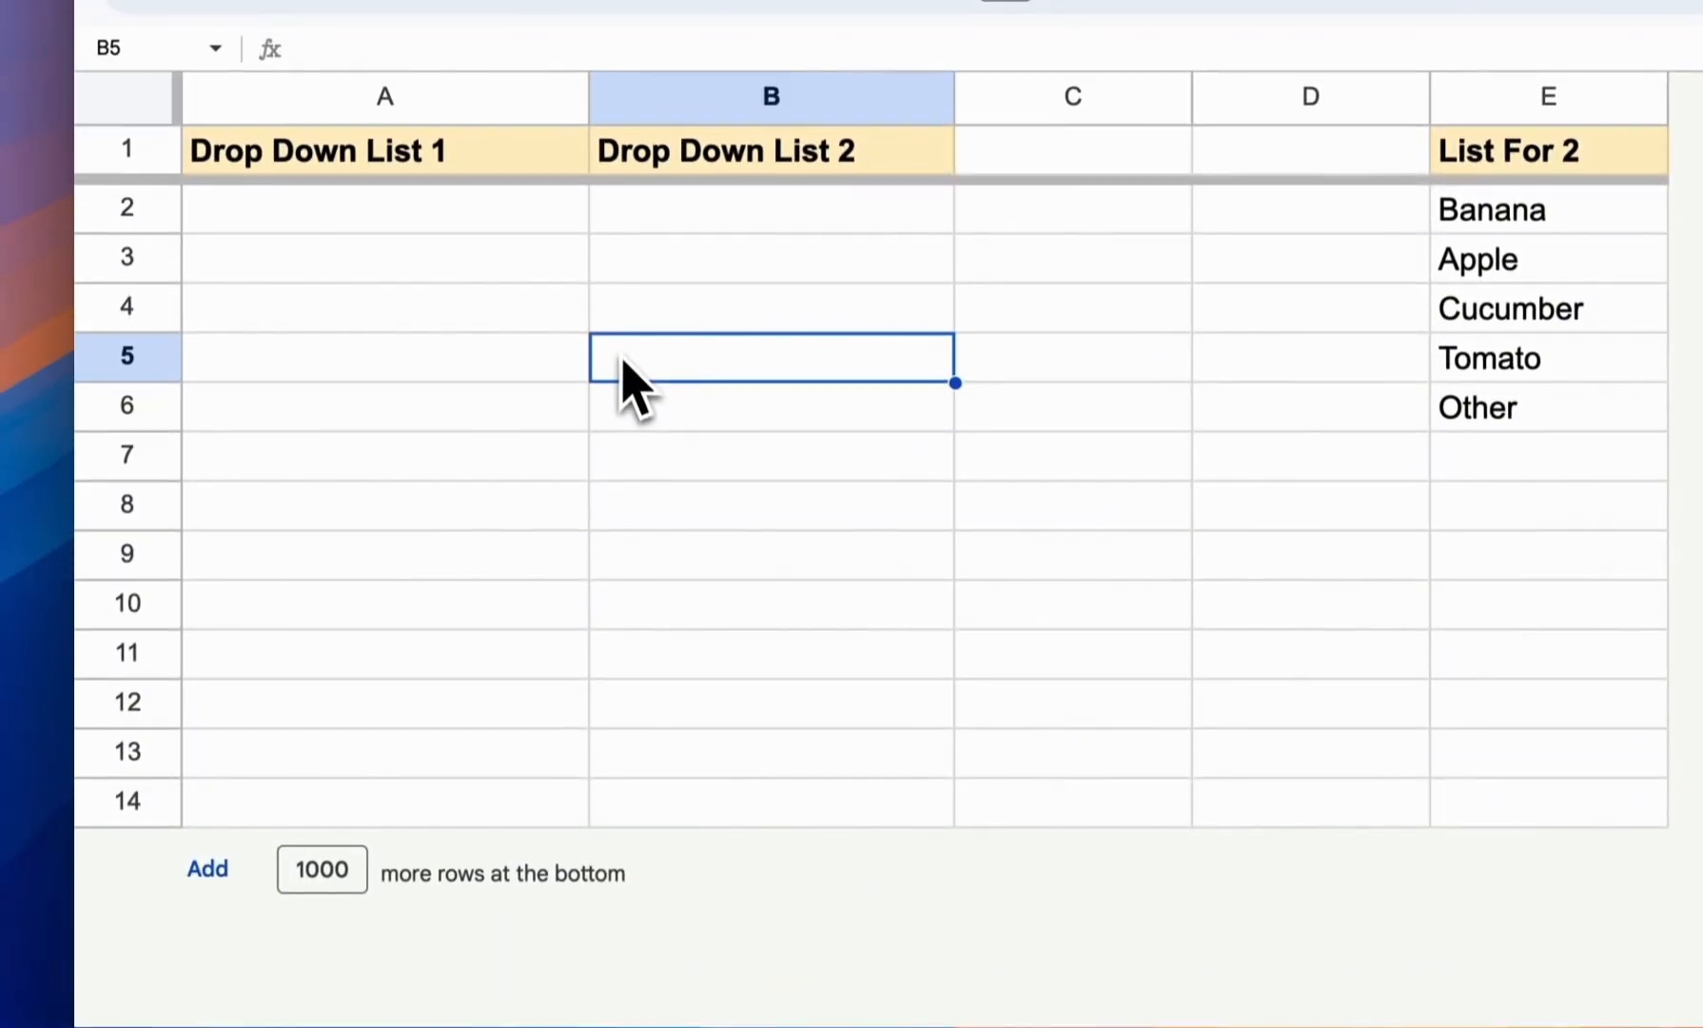
left_click_drag(506, 239, 451, 850)
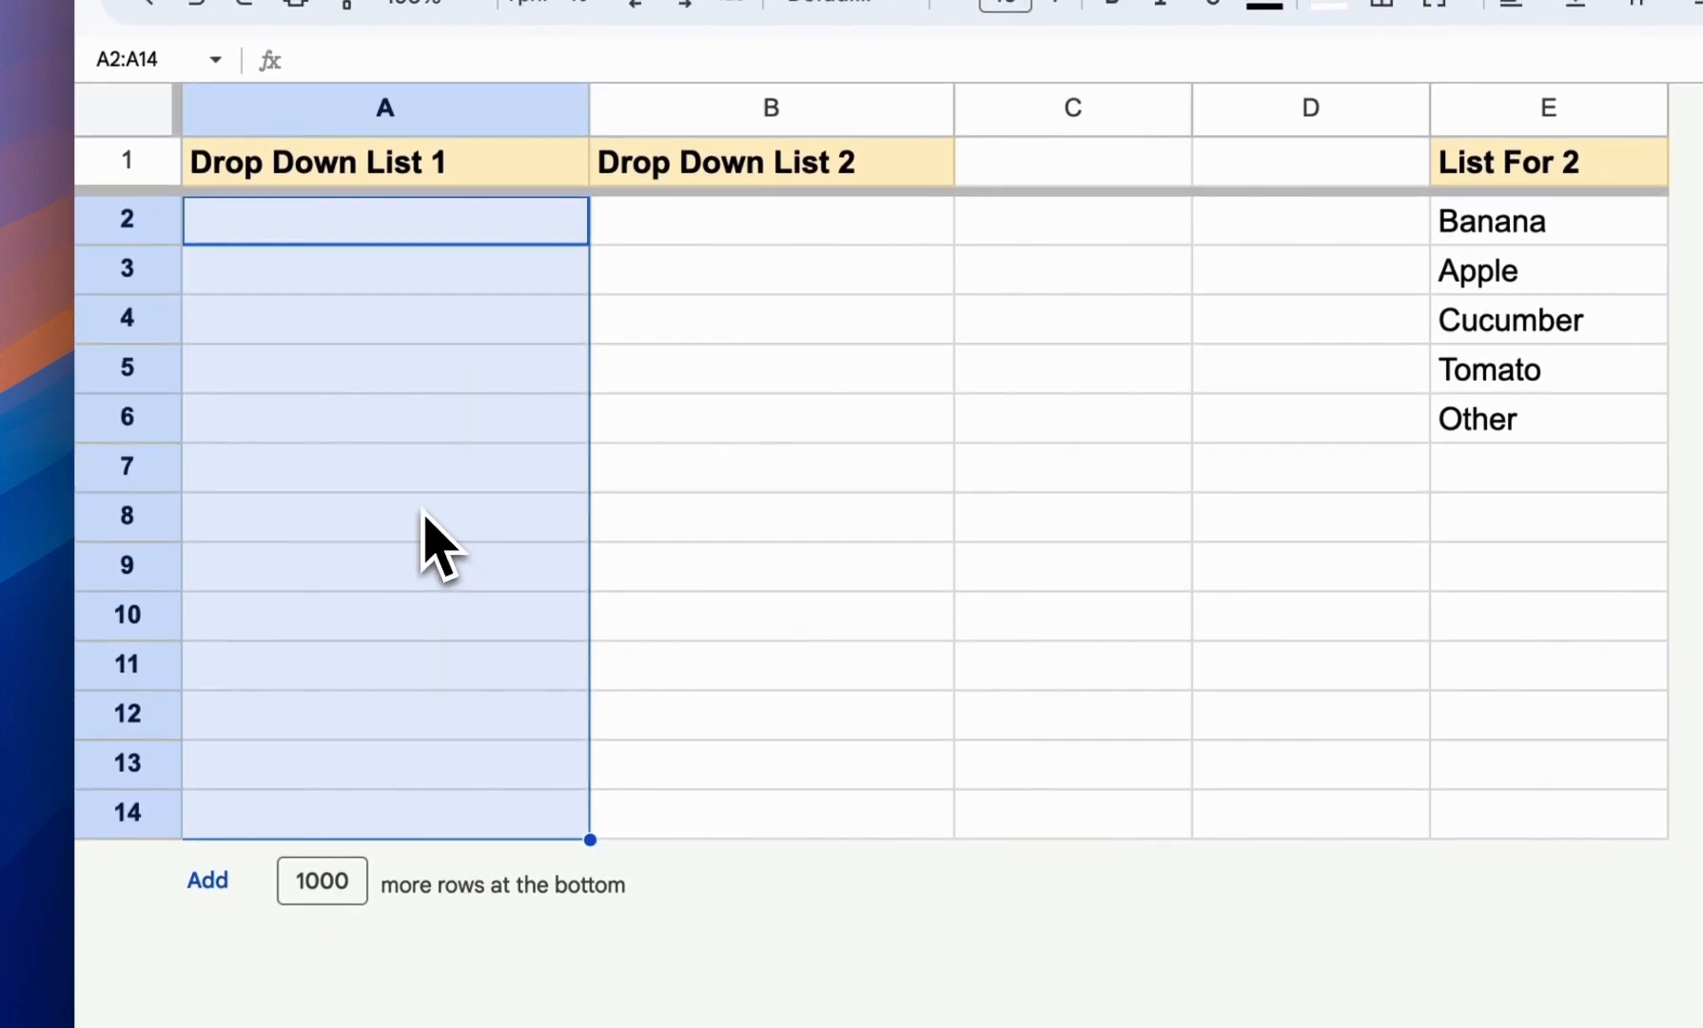
right_click(423, 518)
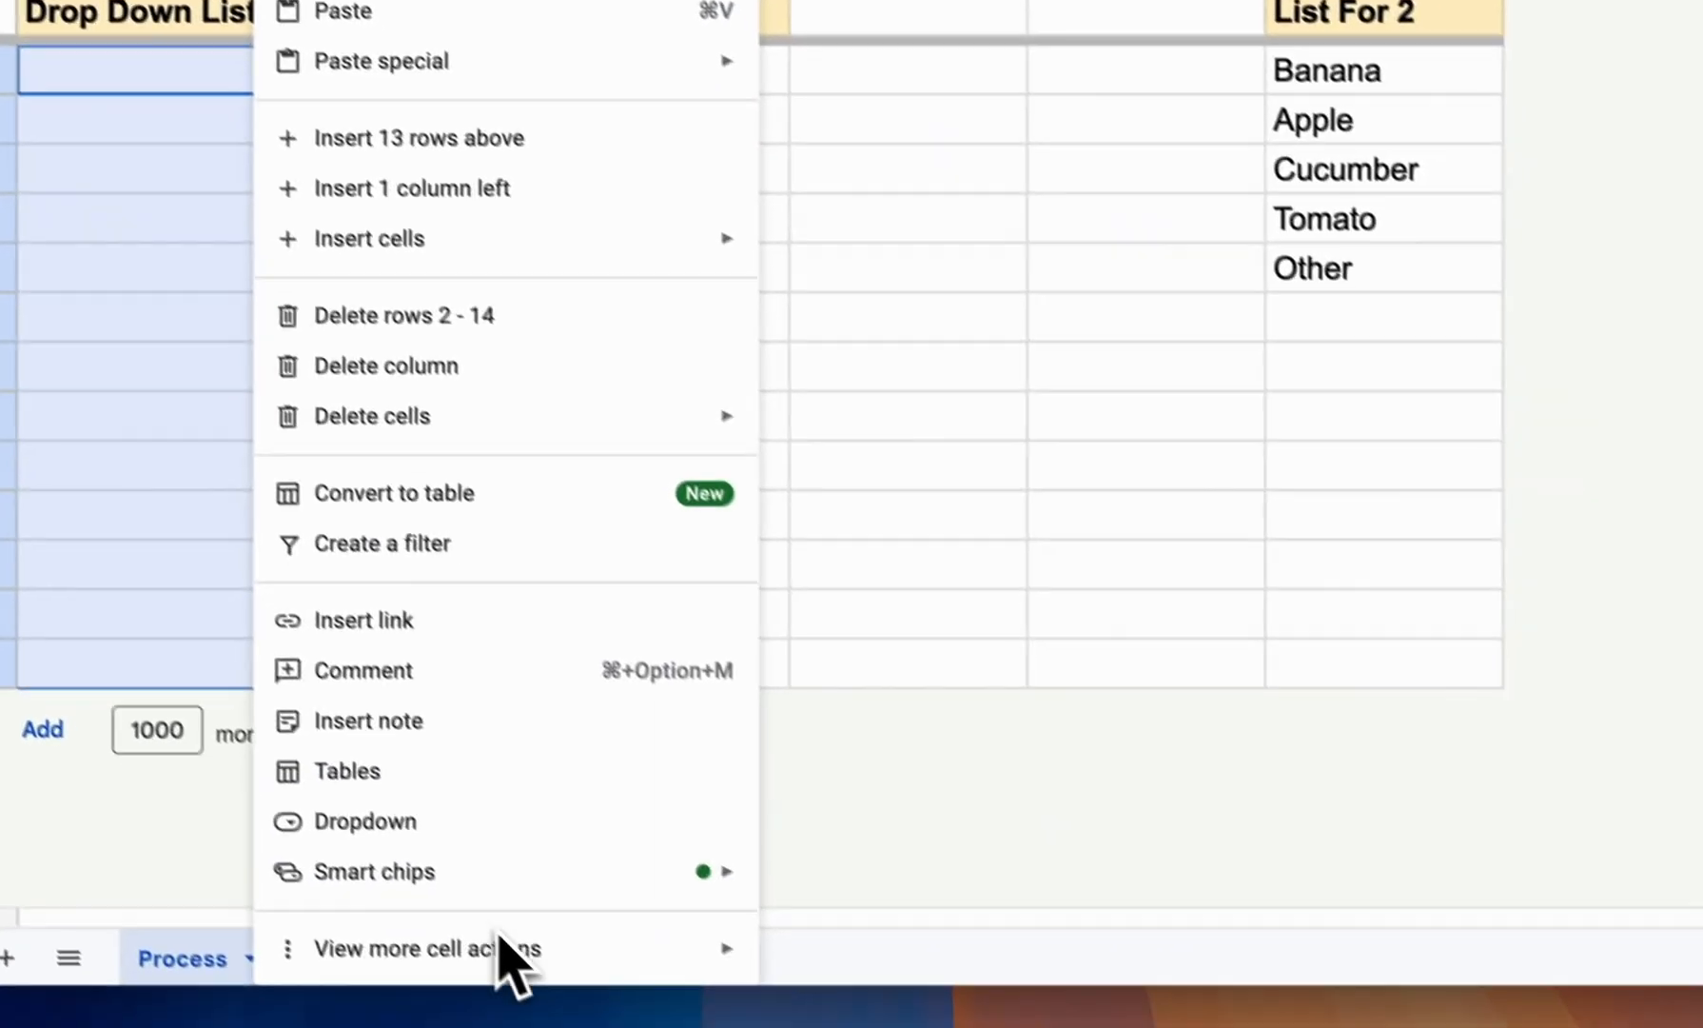
mouse_move(678, 1027)
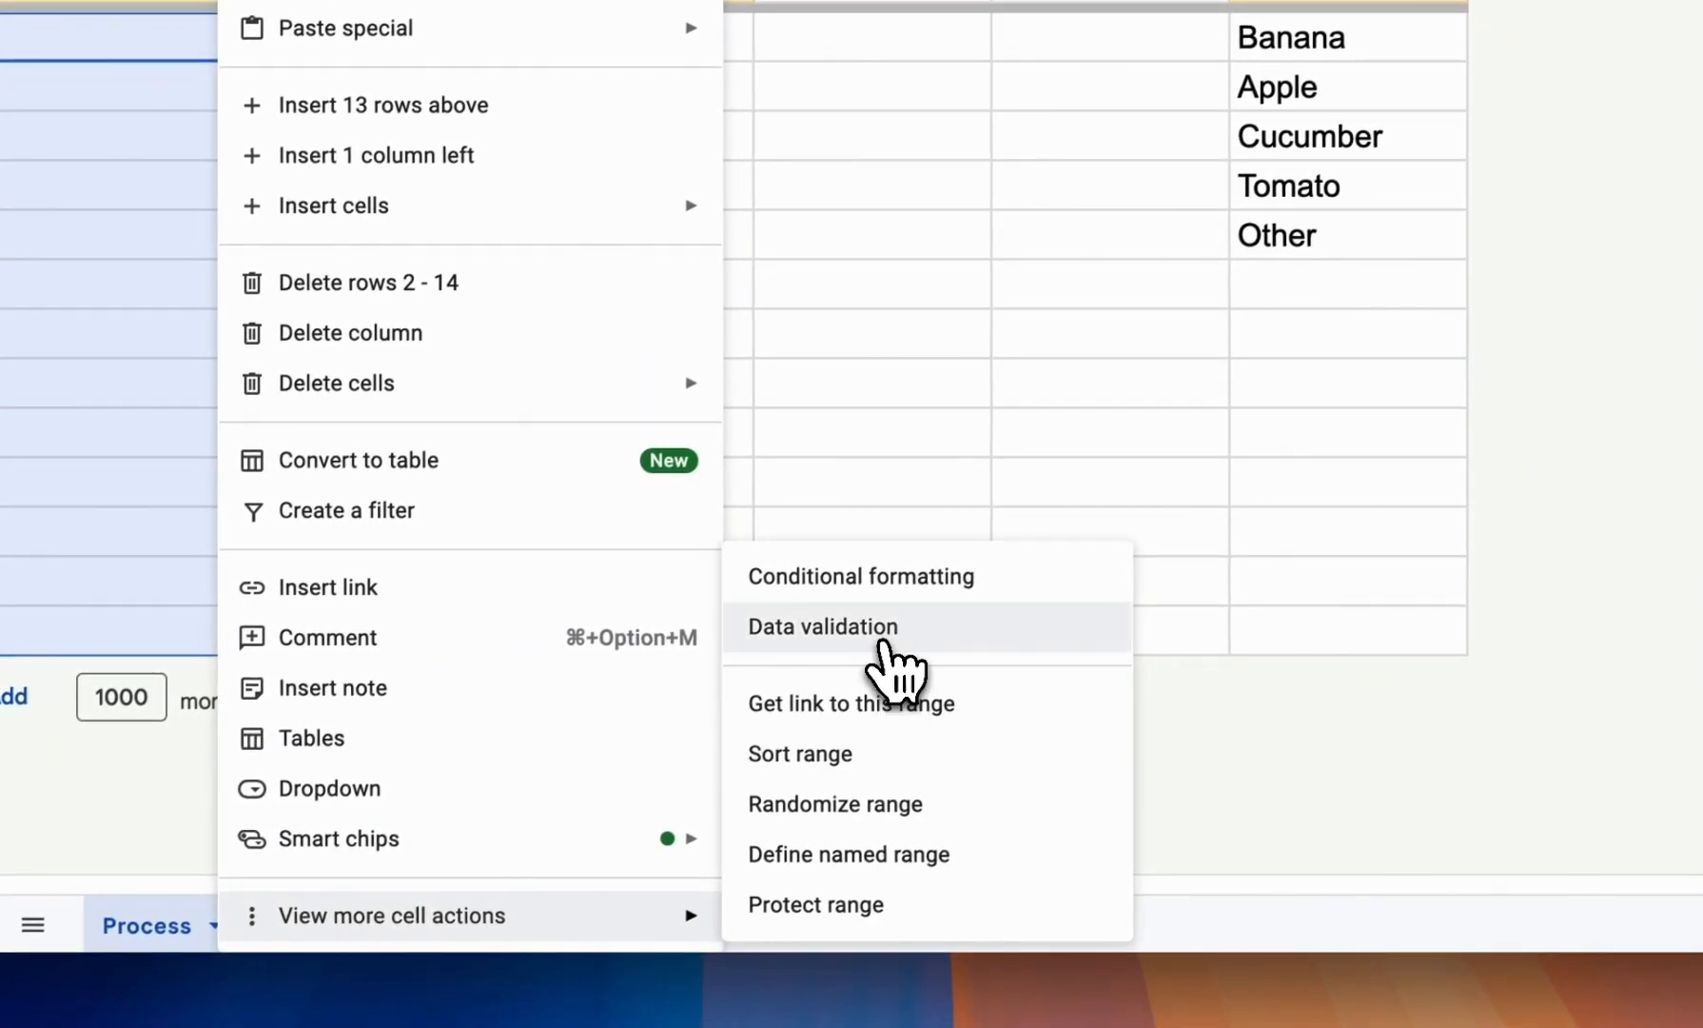
left_click(889, 641)
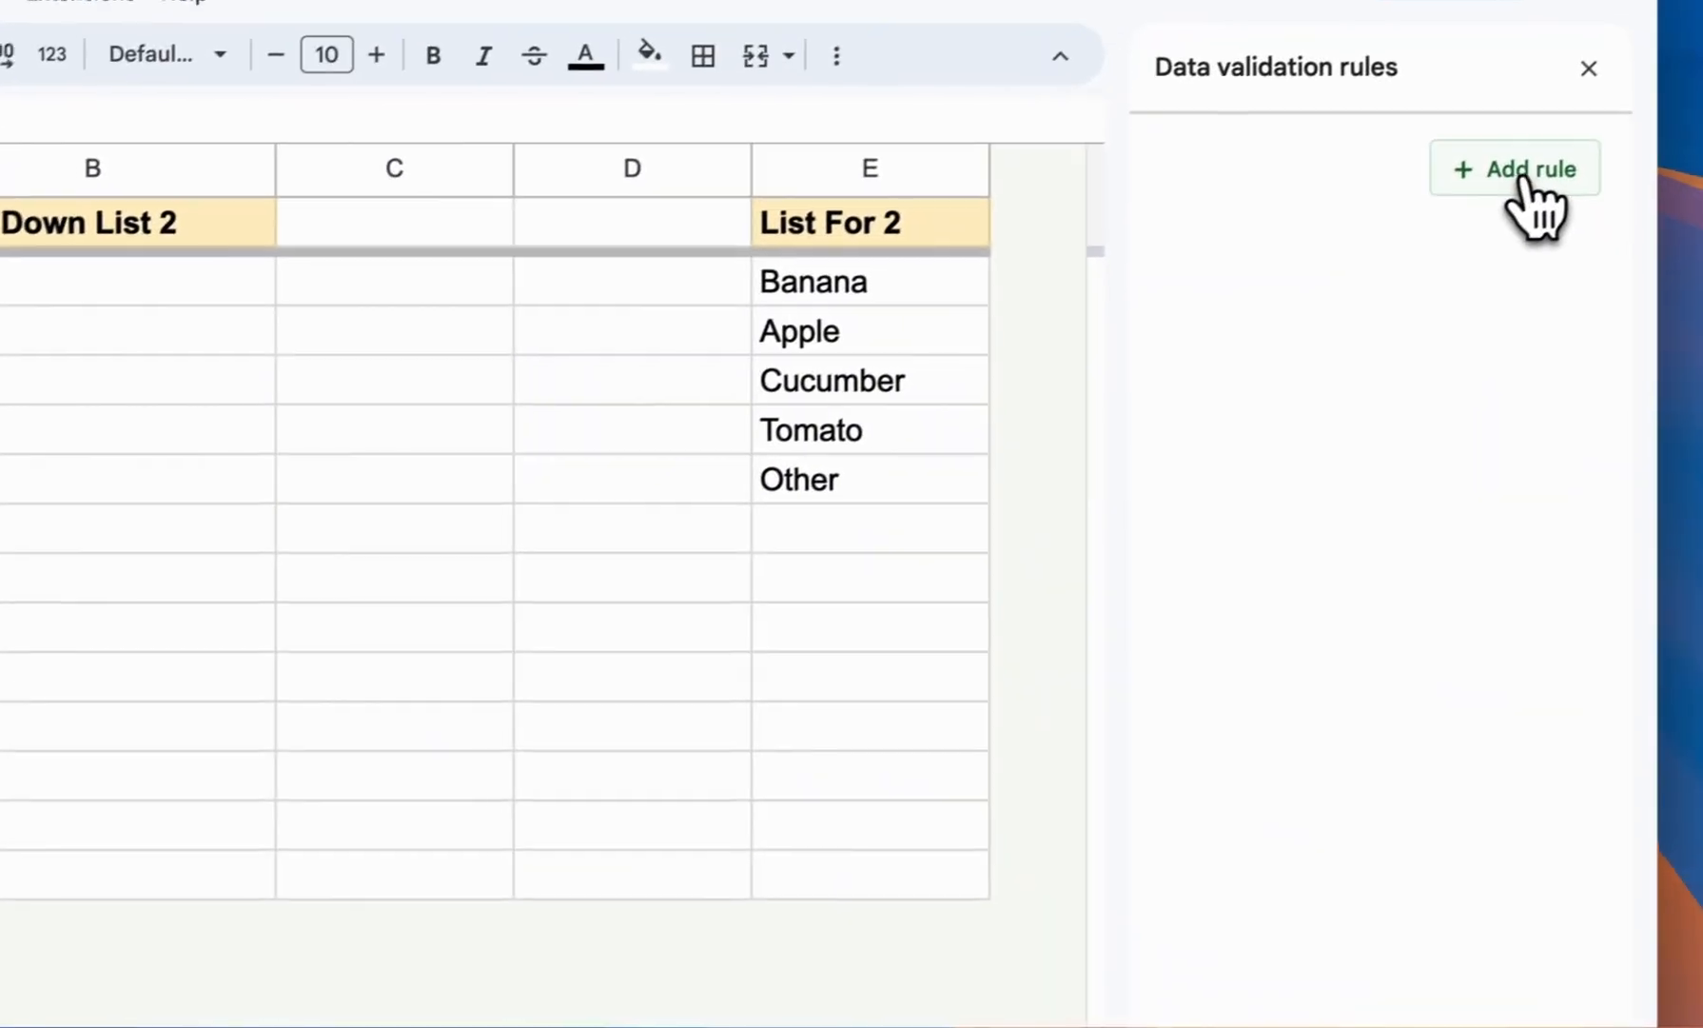
left_click(1513, 173)
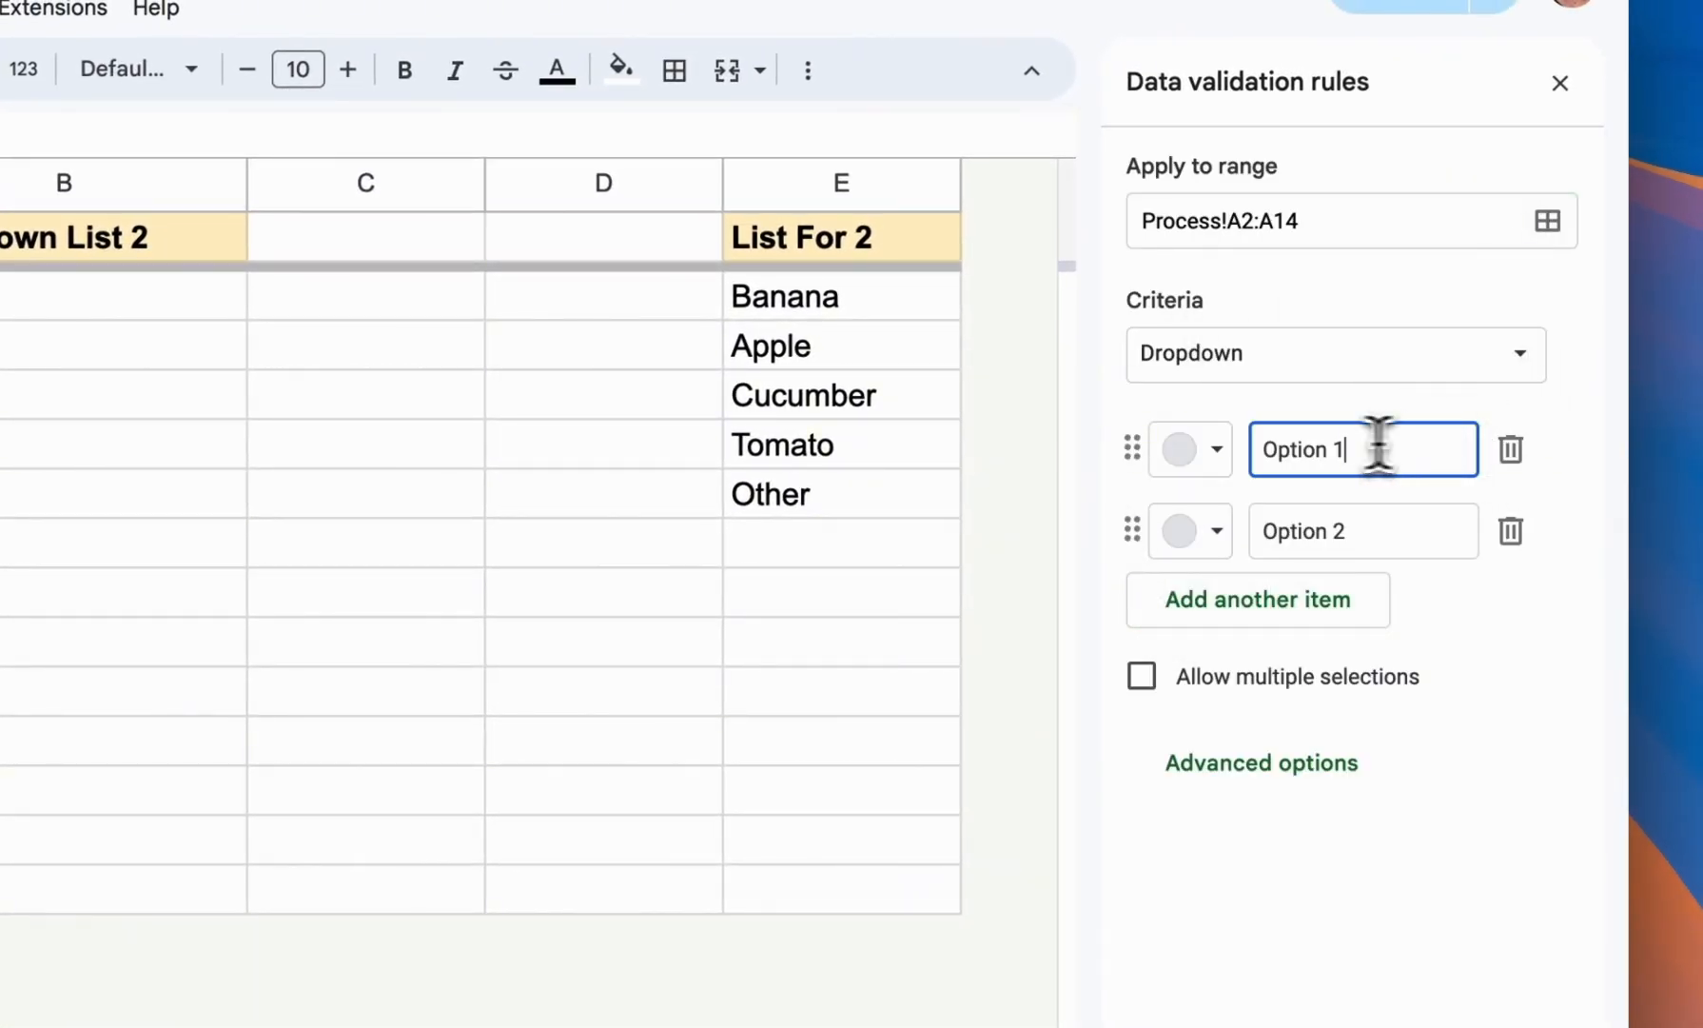
Name the rule's two dropdown options Banana and Apple.
left_click_drag(1375, 445, 1263, 449)
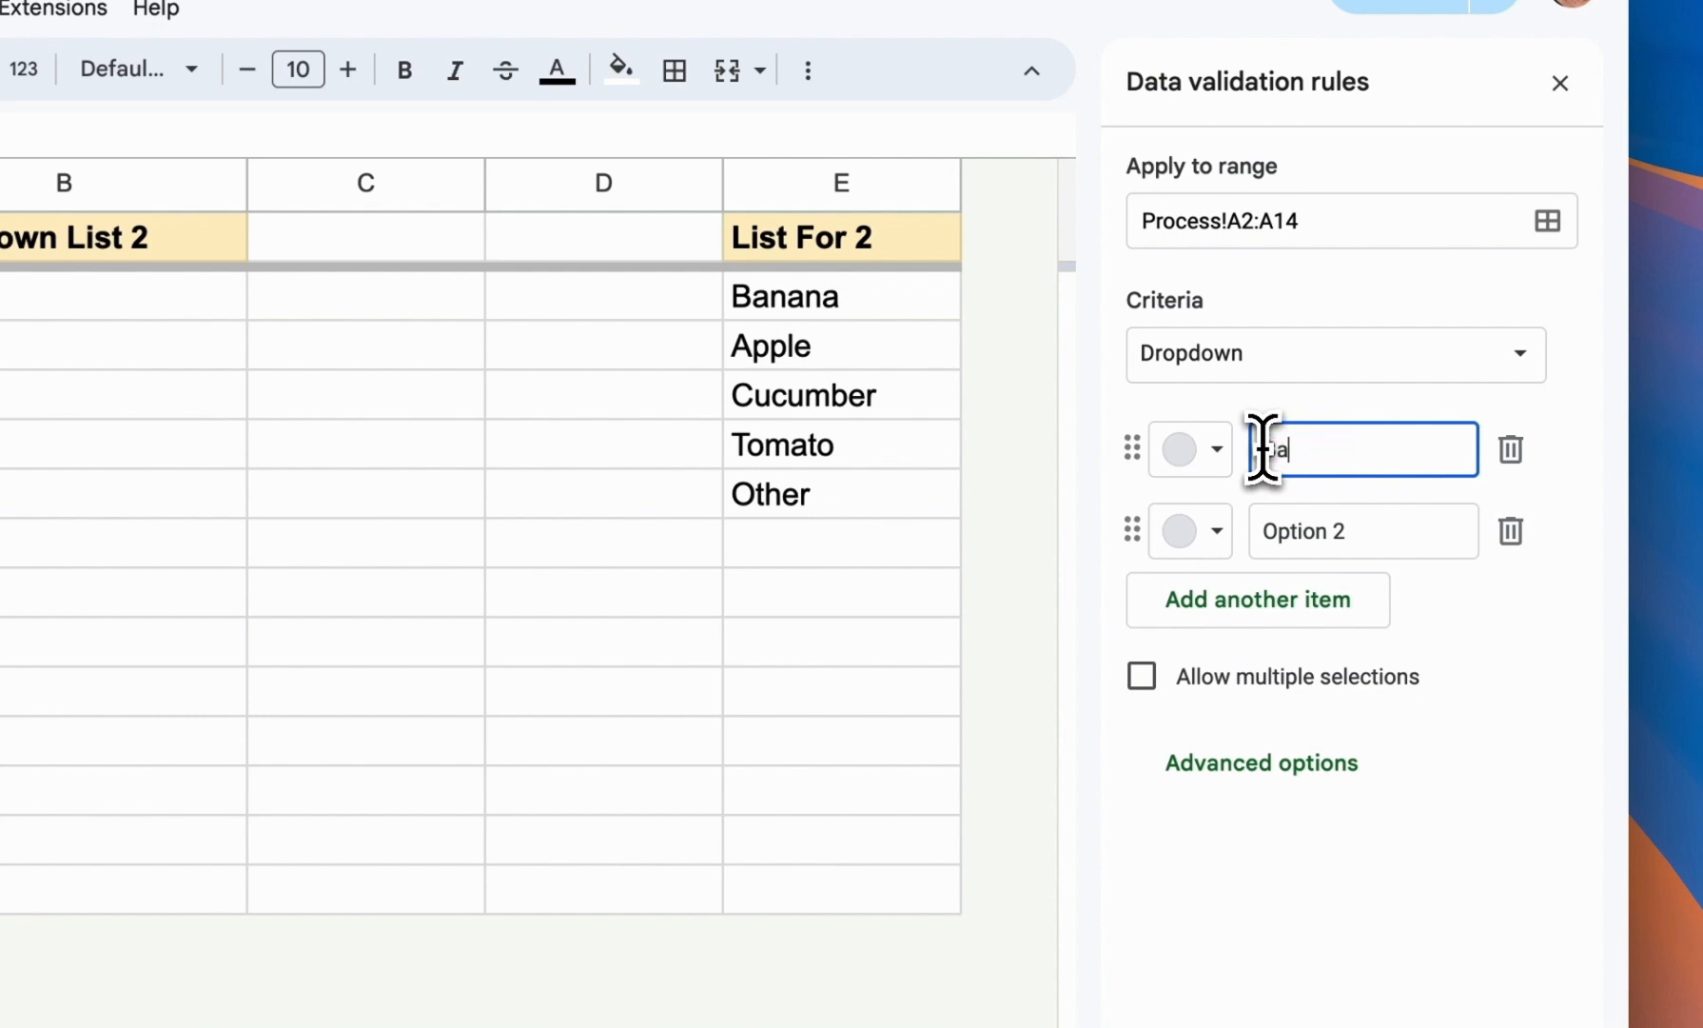
type("Banana")
left_click_drag(1355, 533, 1245, 549)
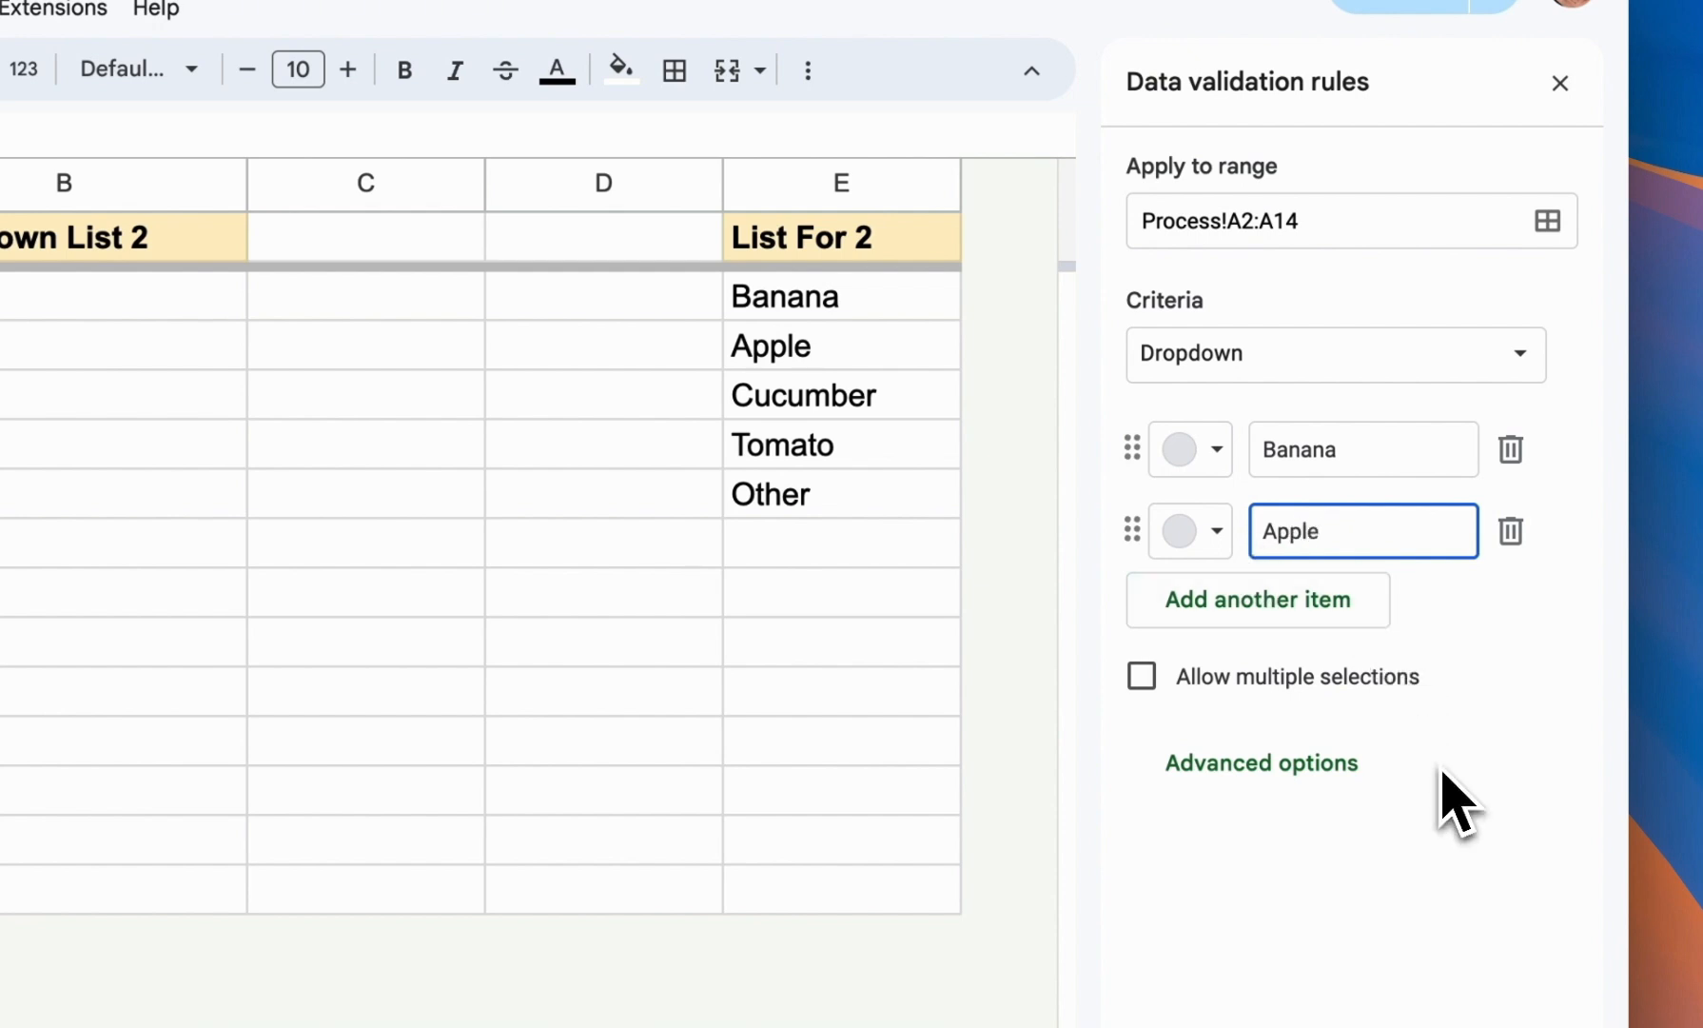
Enable help text for a selected cell in the rule's advanced options.
scroll(1380, 742, "down", 2)
left_click(1290, 672)
scroll(1351, 719, "down", 2)
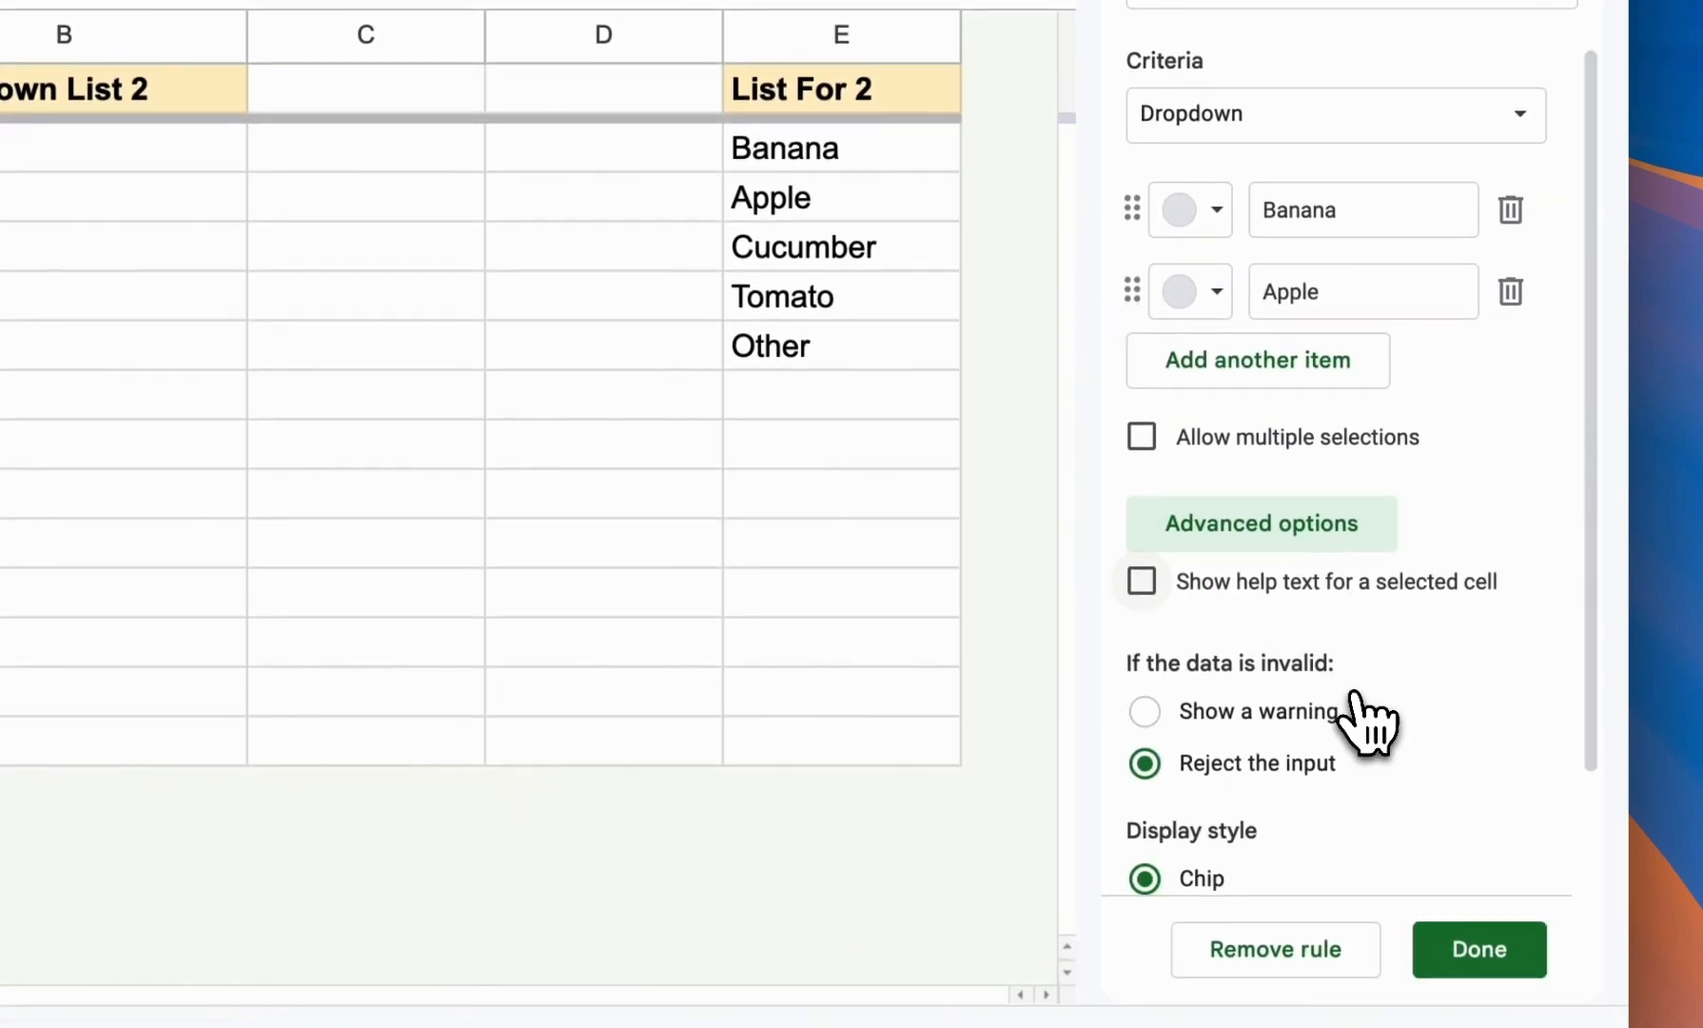
scroll(1395, 709, "down", 2)
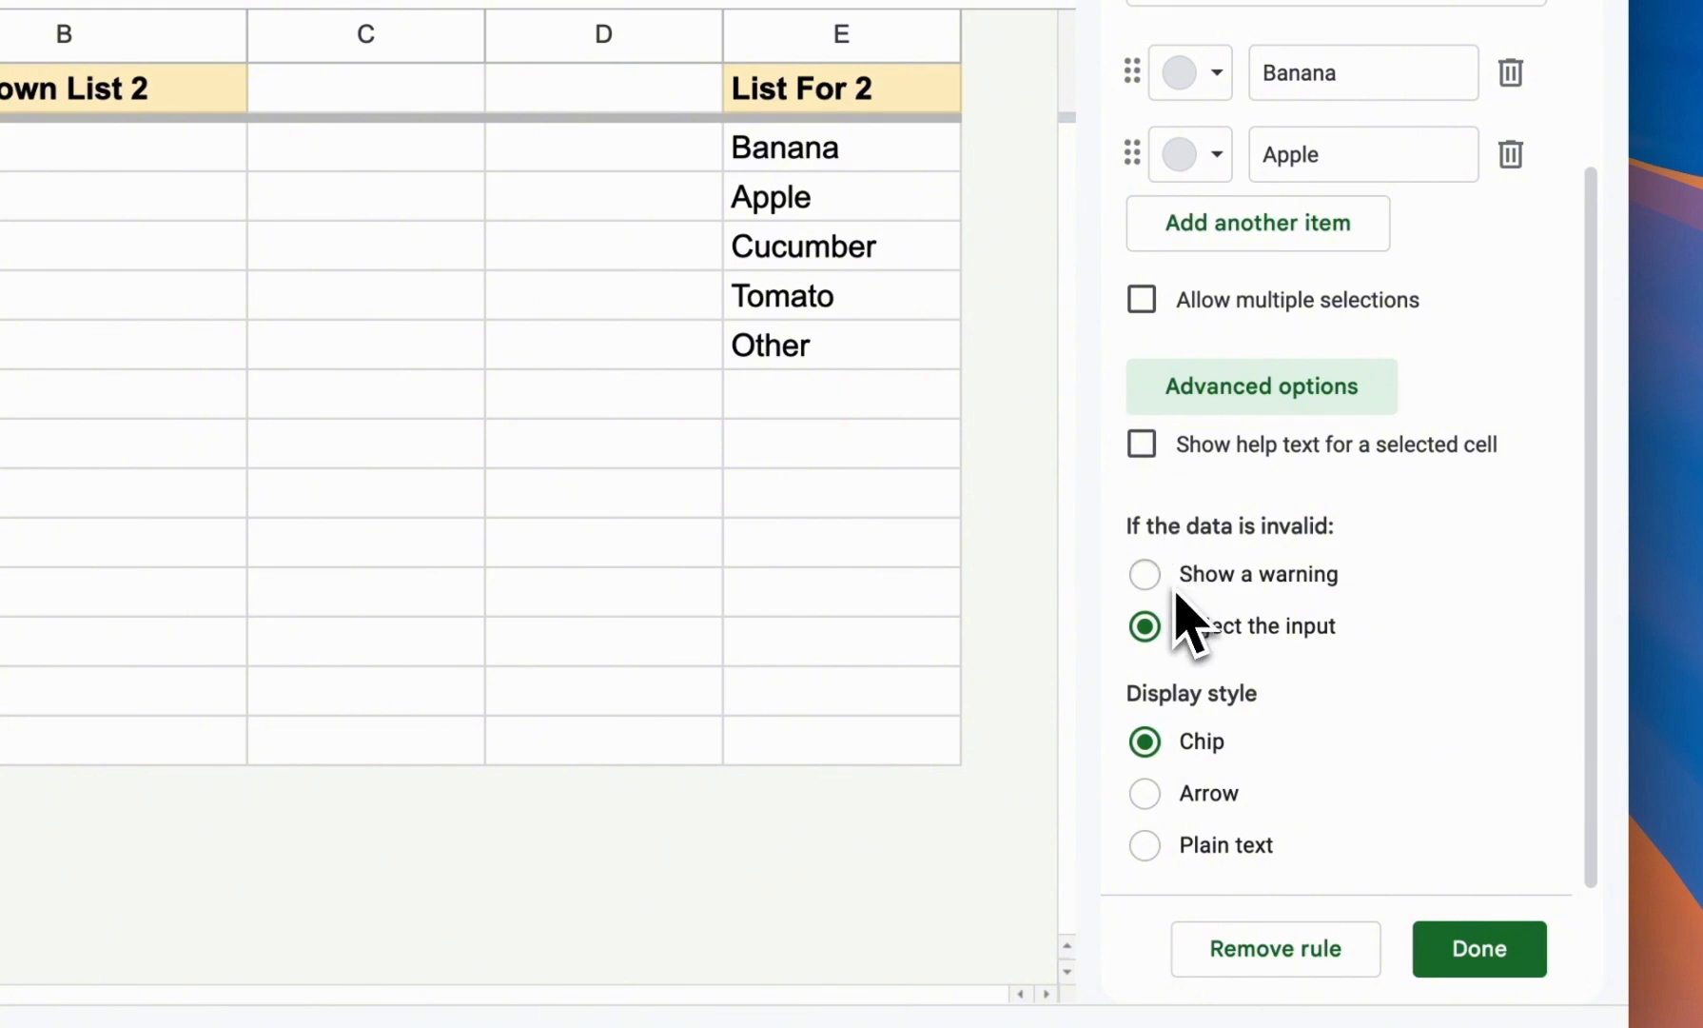
left_click(1154, 455)
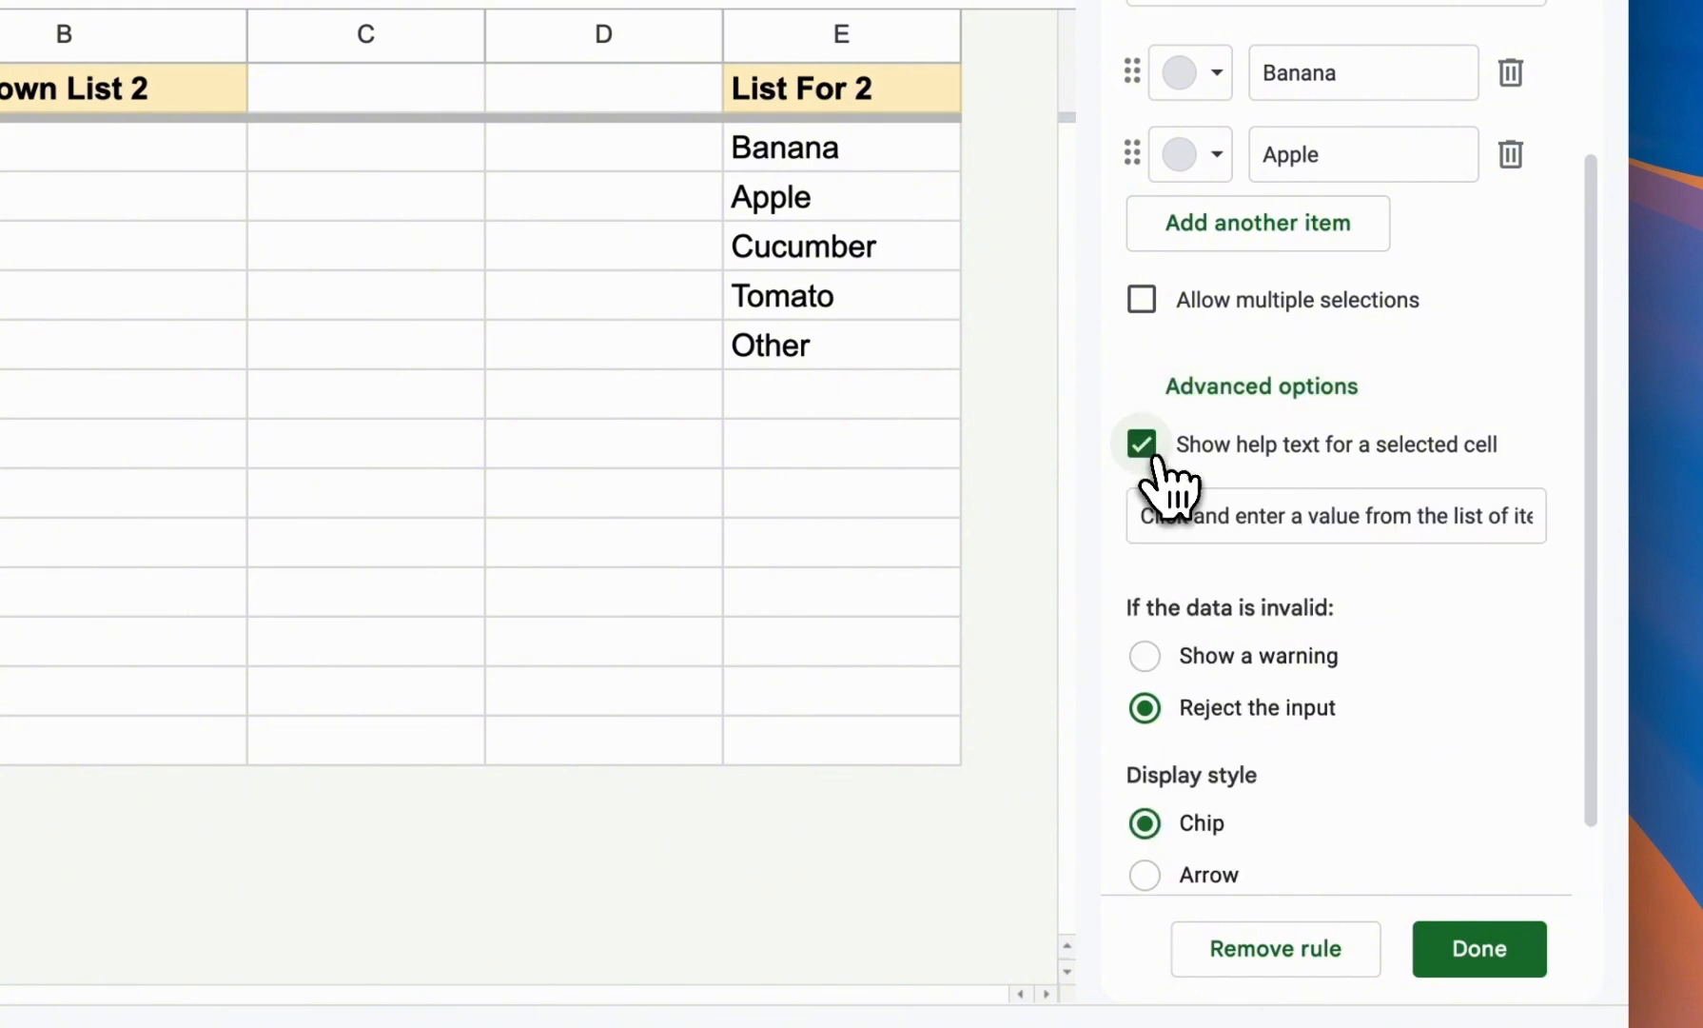
scroll(1221, 589, "down", 2)
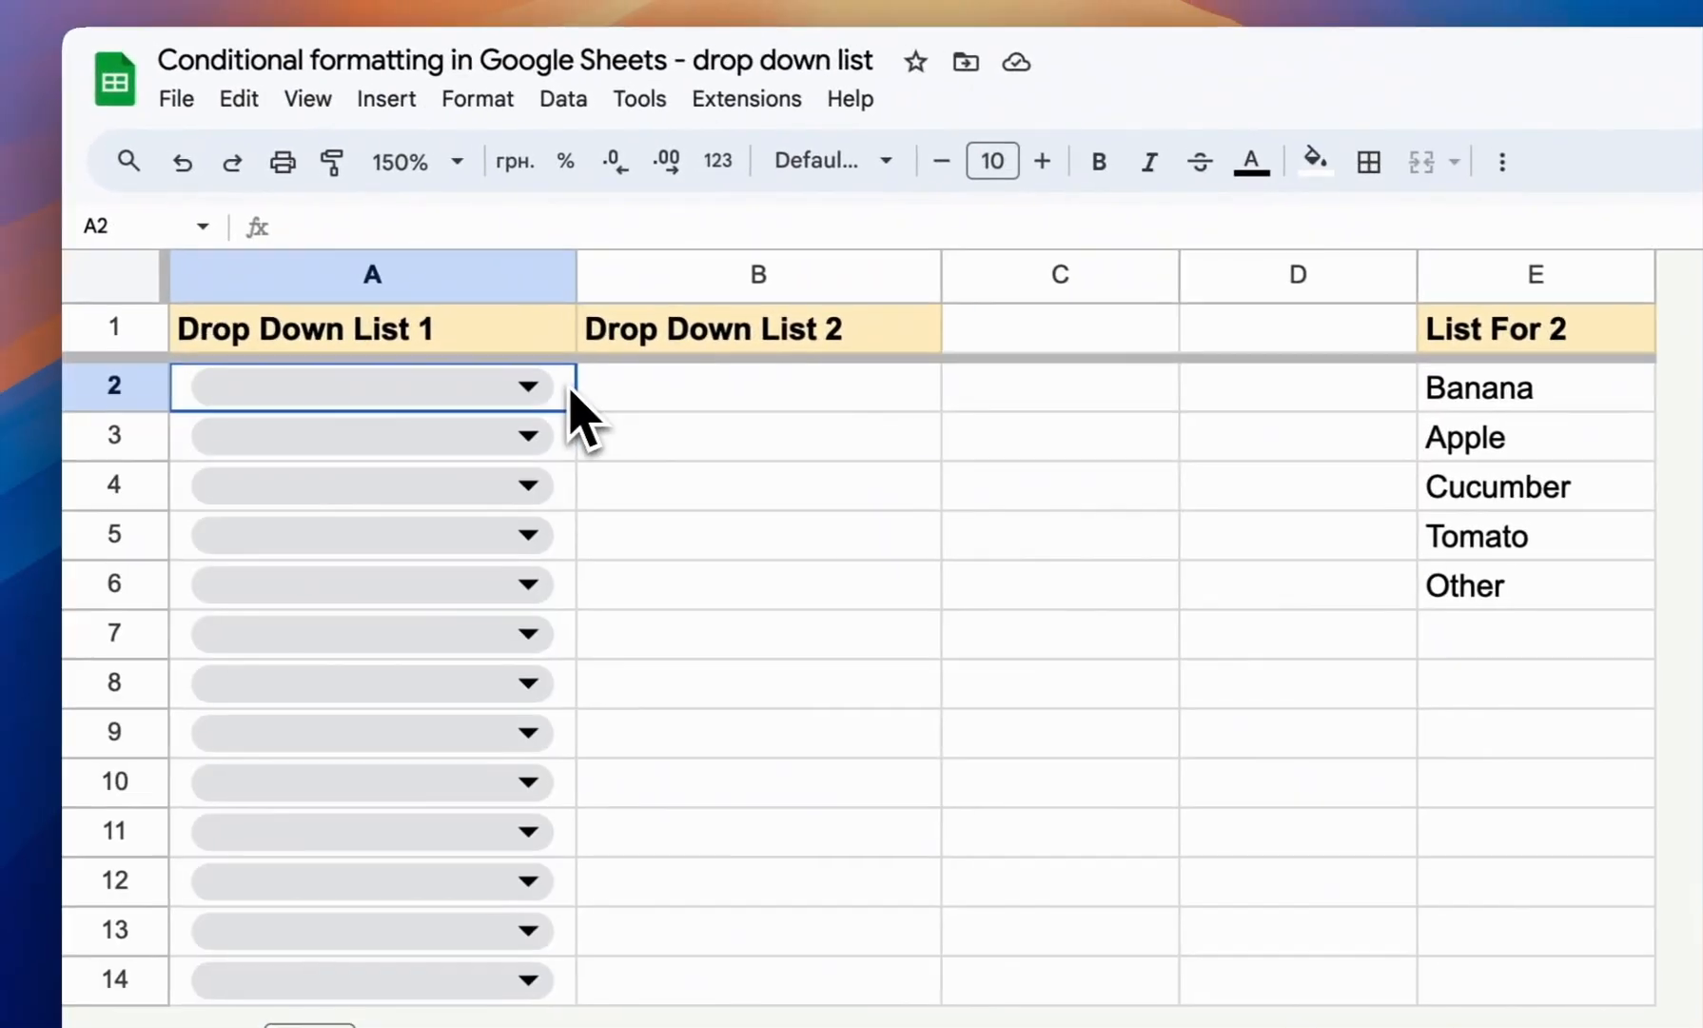
Try to enter the unlisted value bb in A2 to test how the rule handles invalid input.
type("bb")
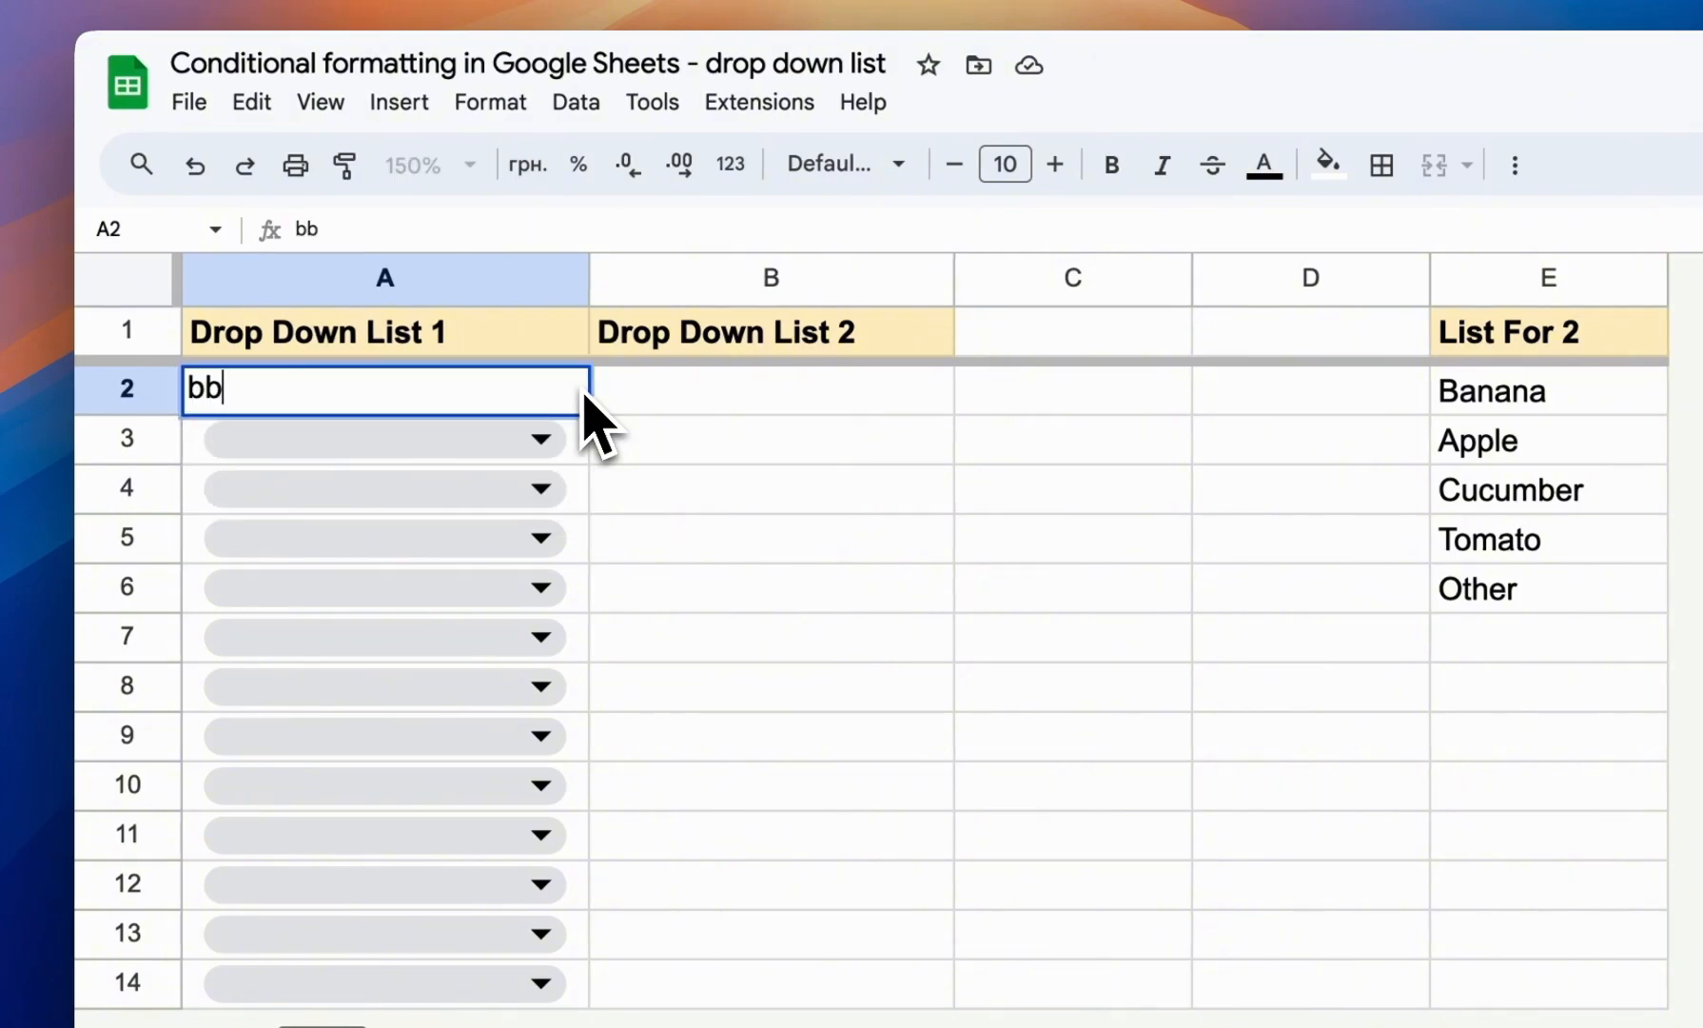
left_click_drag(657, 445, 1359, 794)
left_click_drag(959, 599, 1071, 562)
left_click(1085, 560)
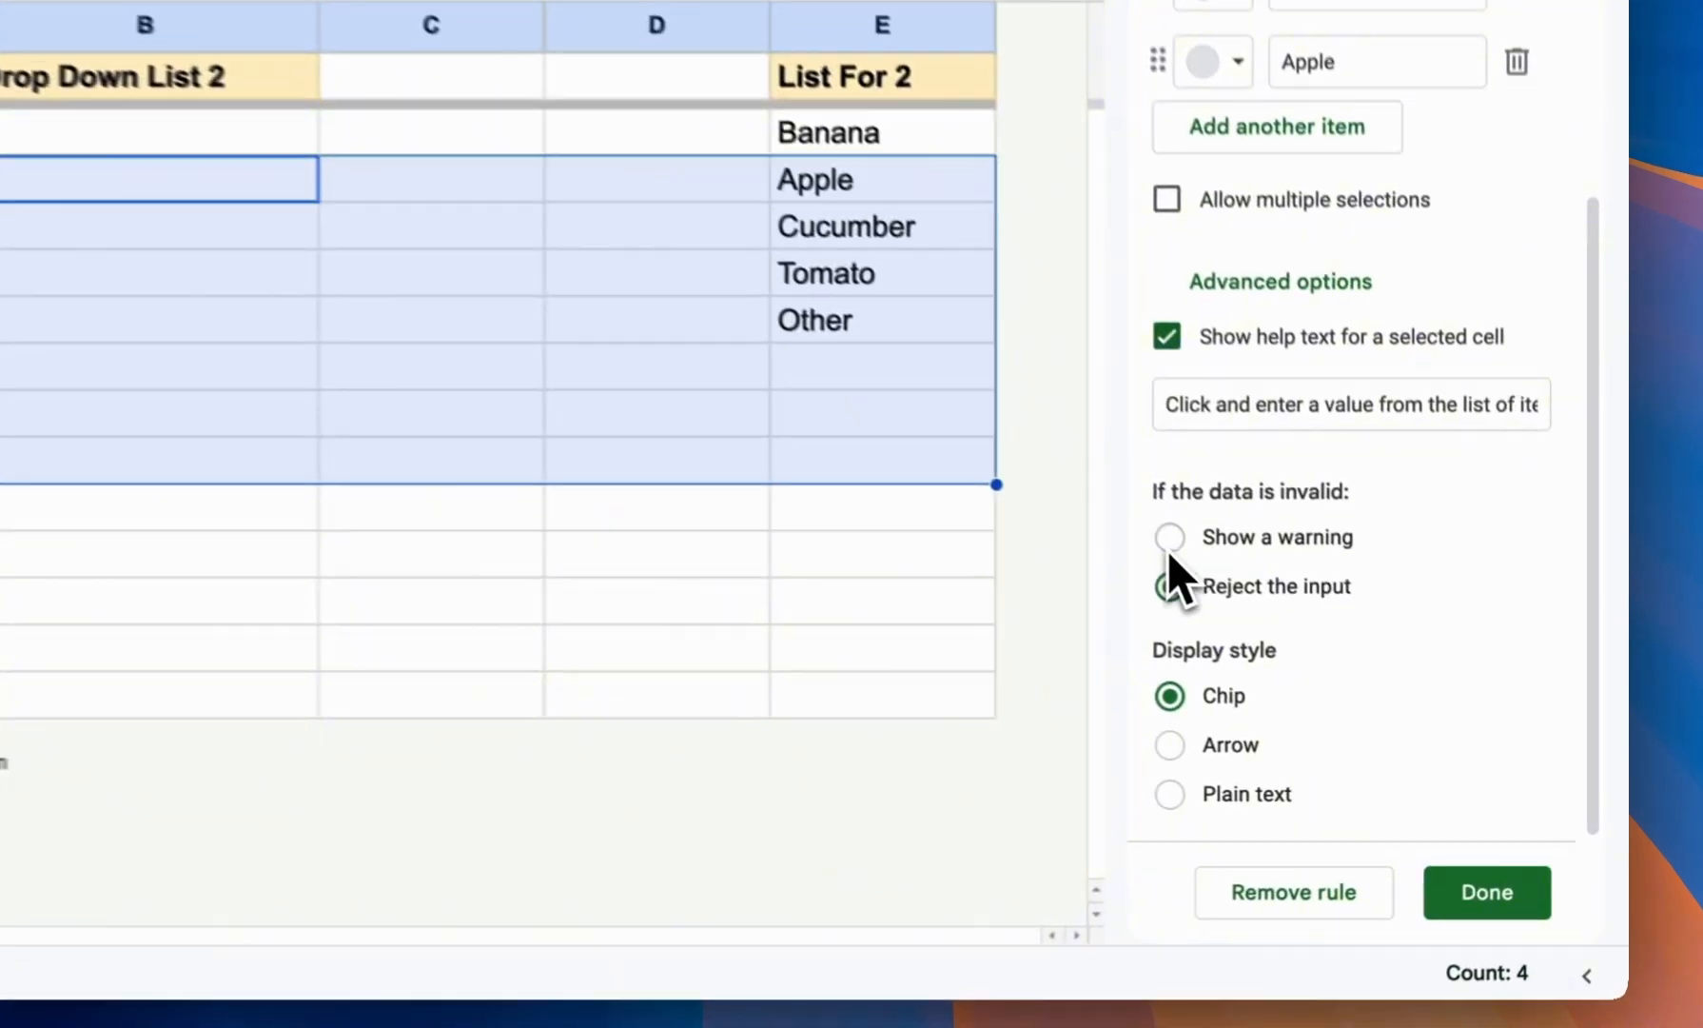
Test the Show a warning option by entering bb in A3, and return the rule to Reject the input.
left_click(1296, 617)
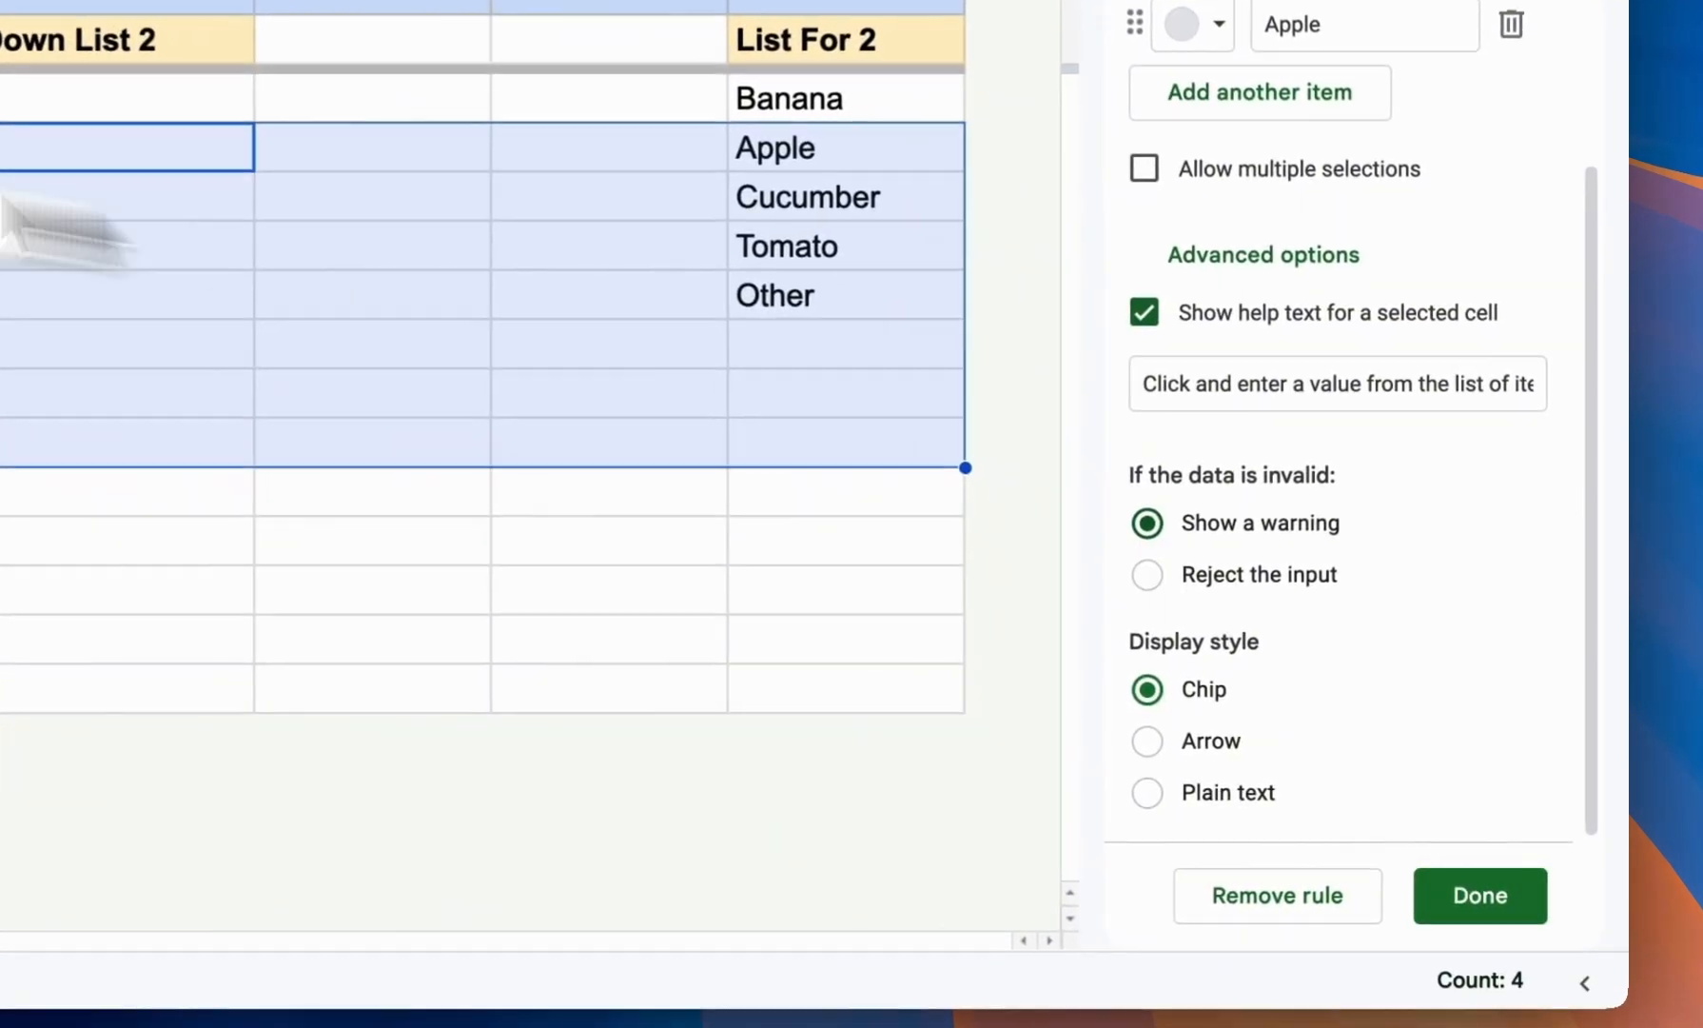
left_click(424, 367)
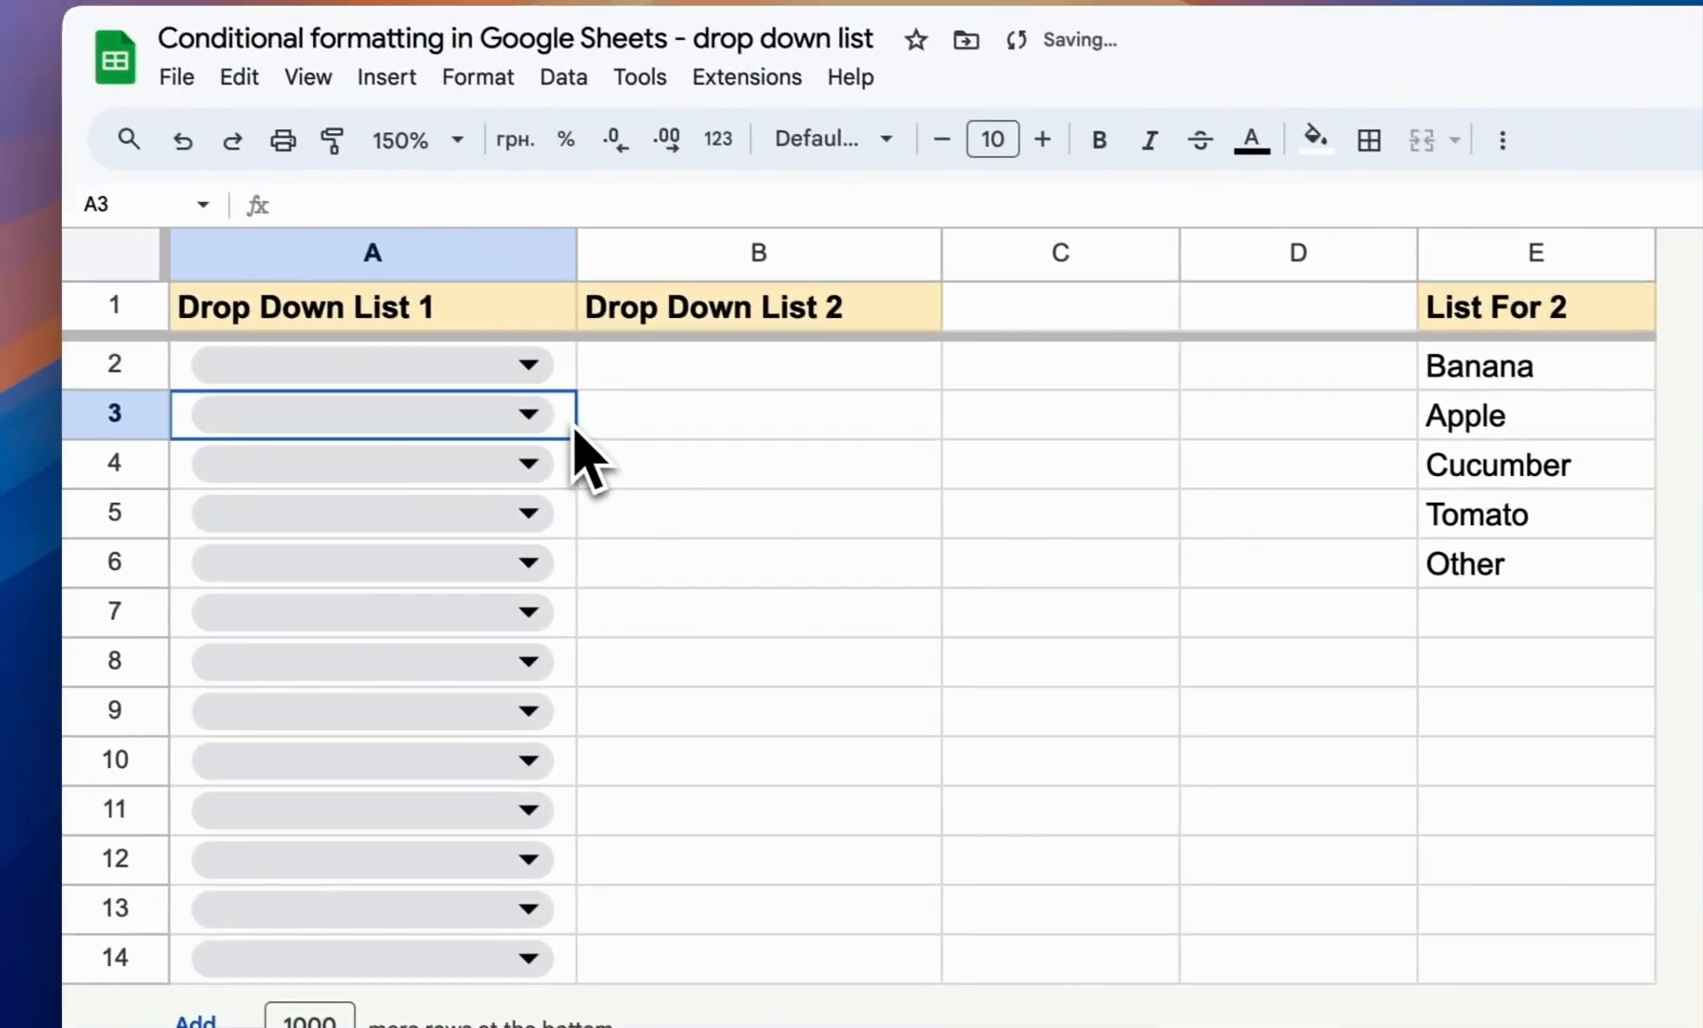
type("bb")
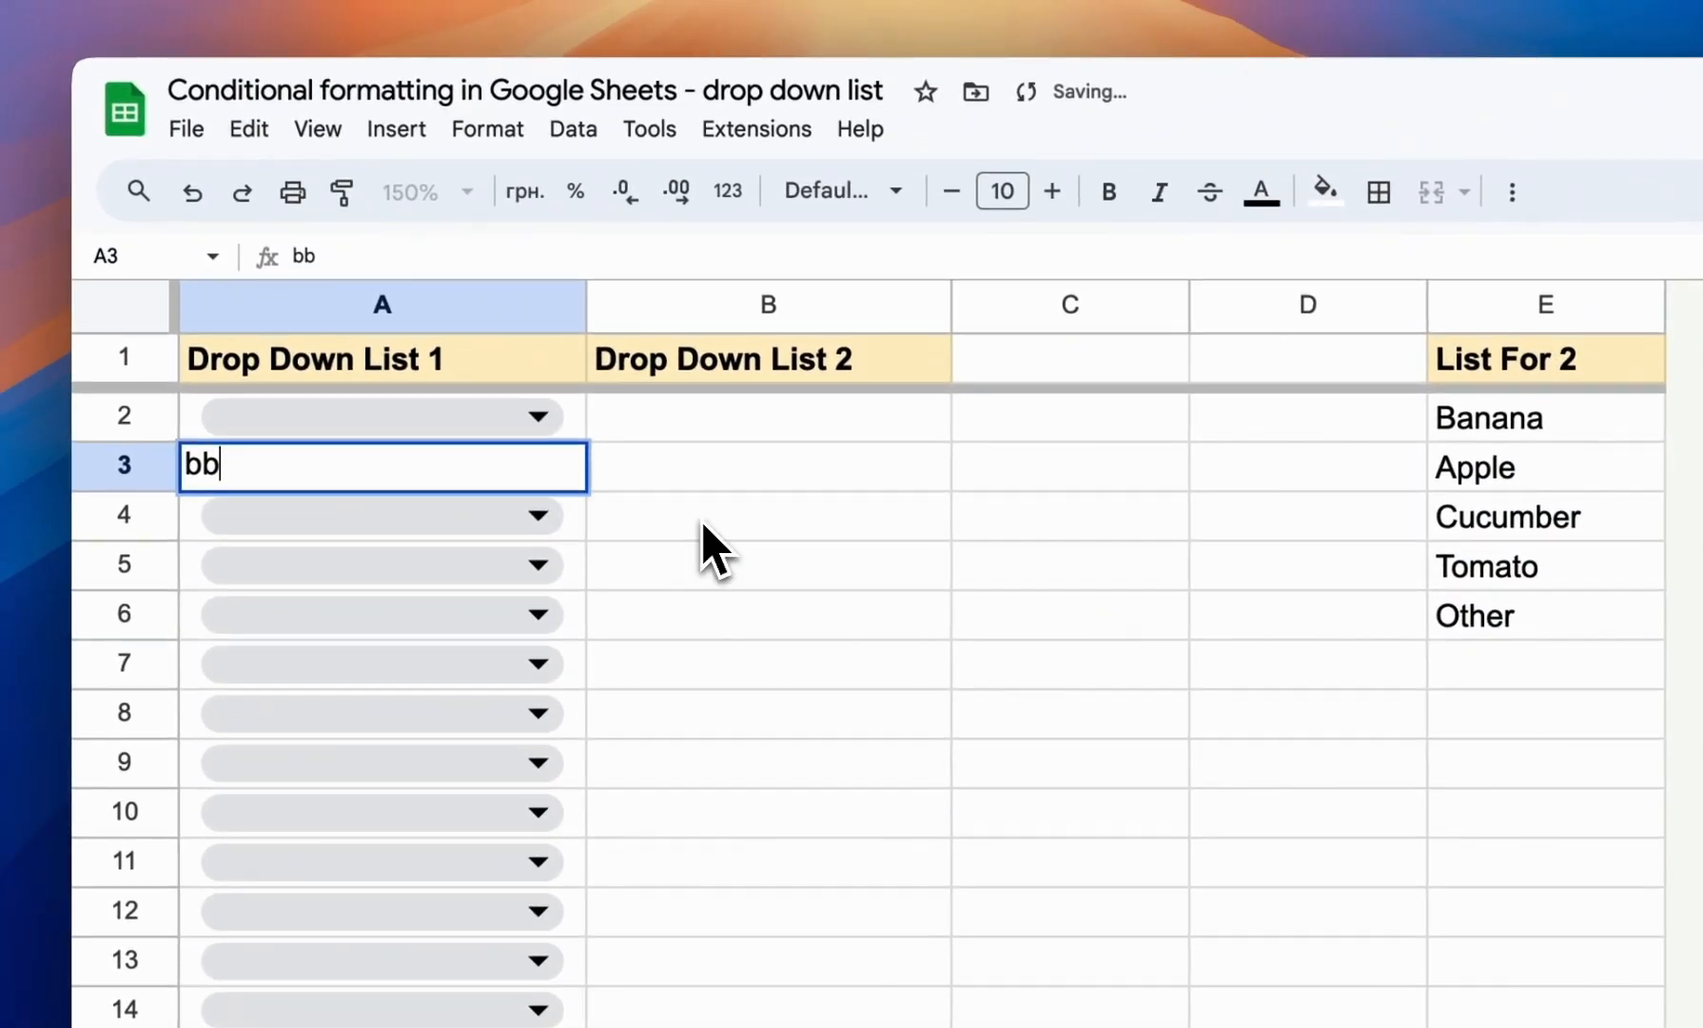
left_click(690, 471)
left_click(570, 419)
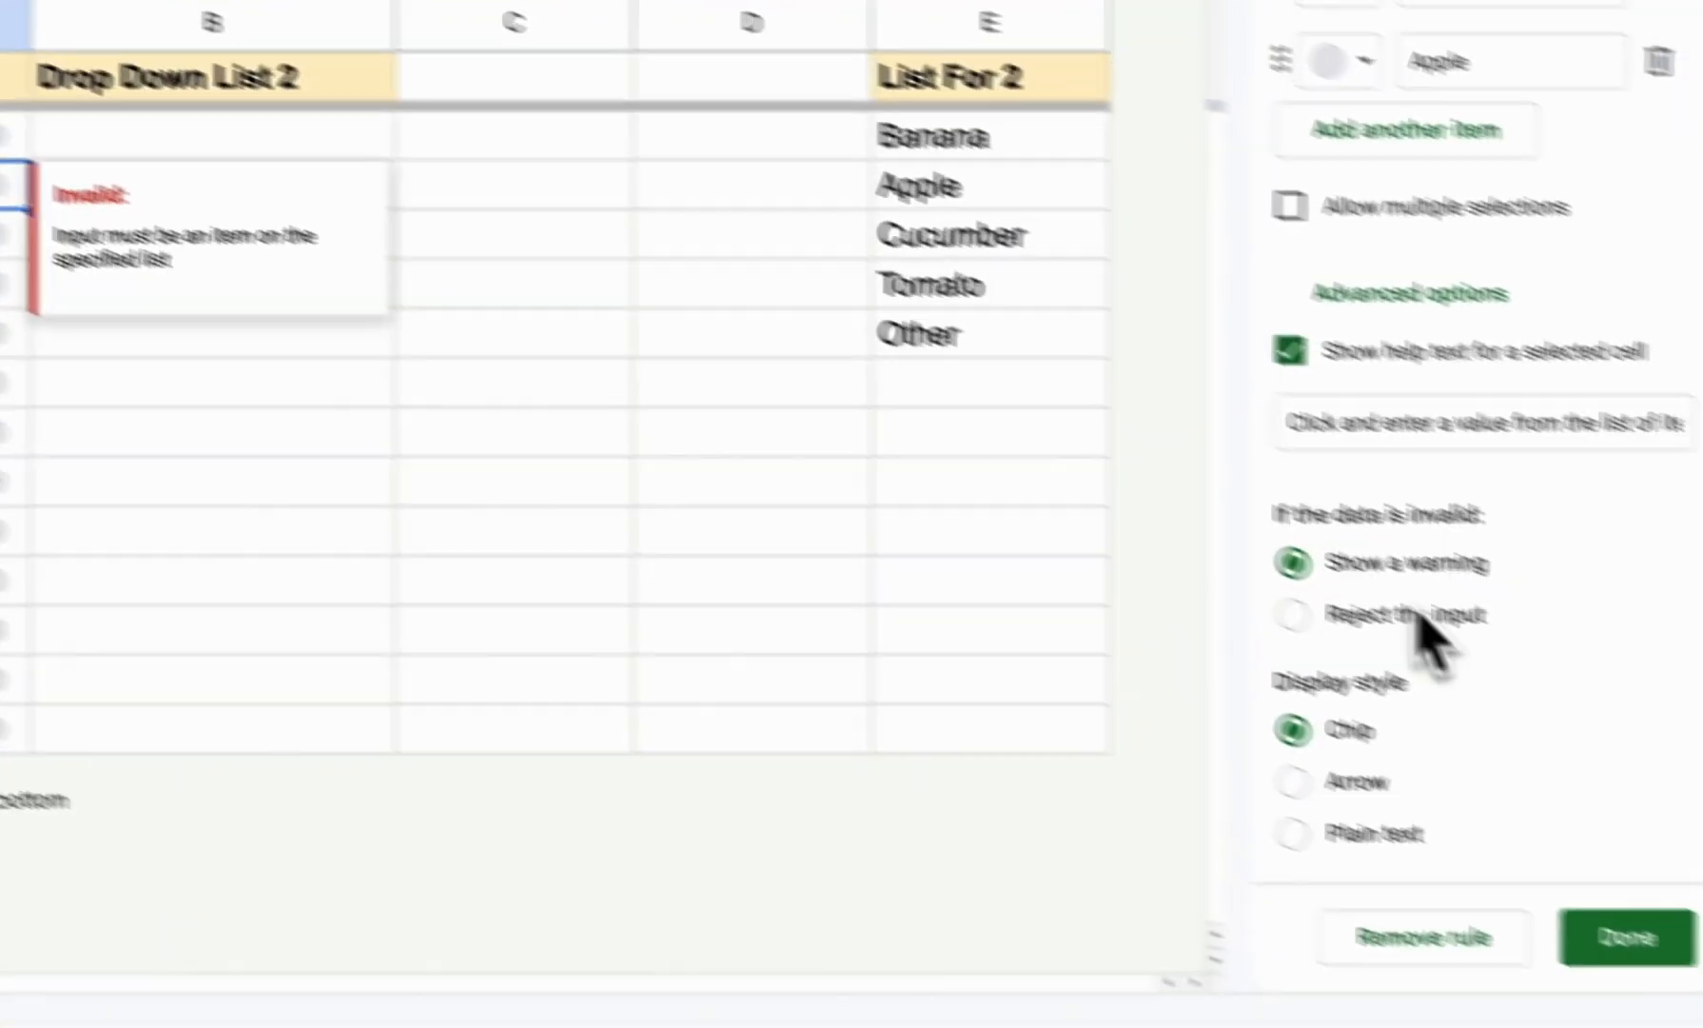
left_click(1302, 609)
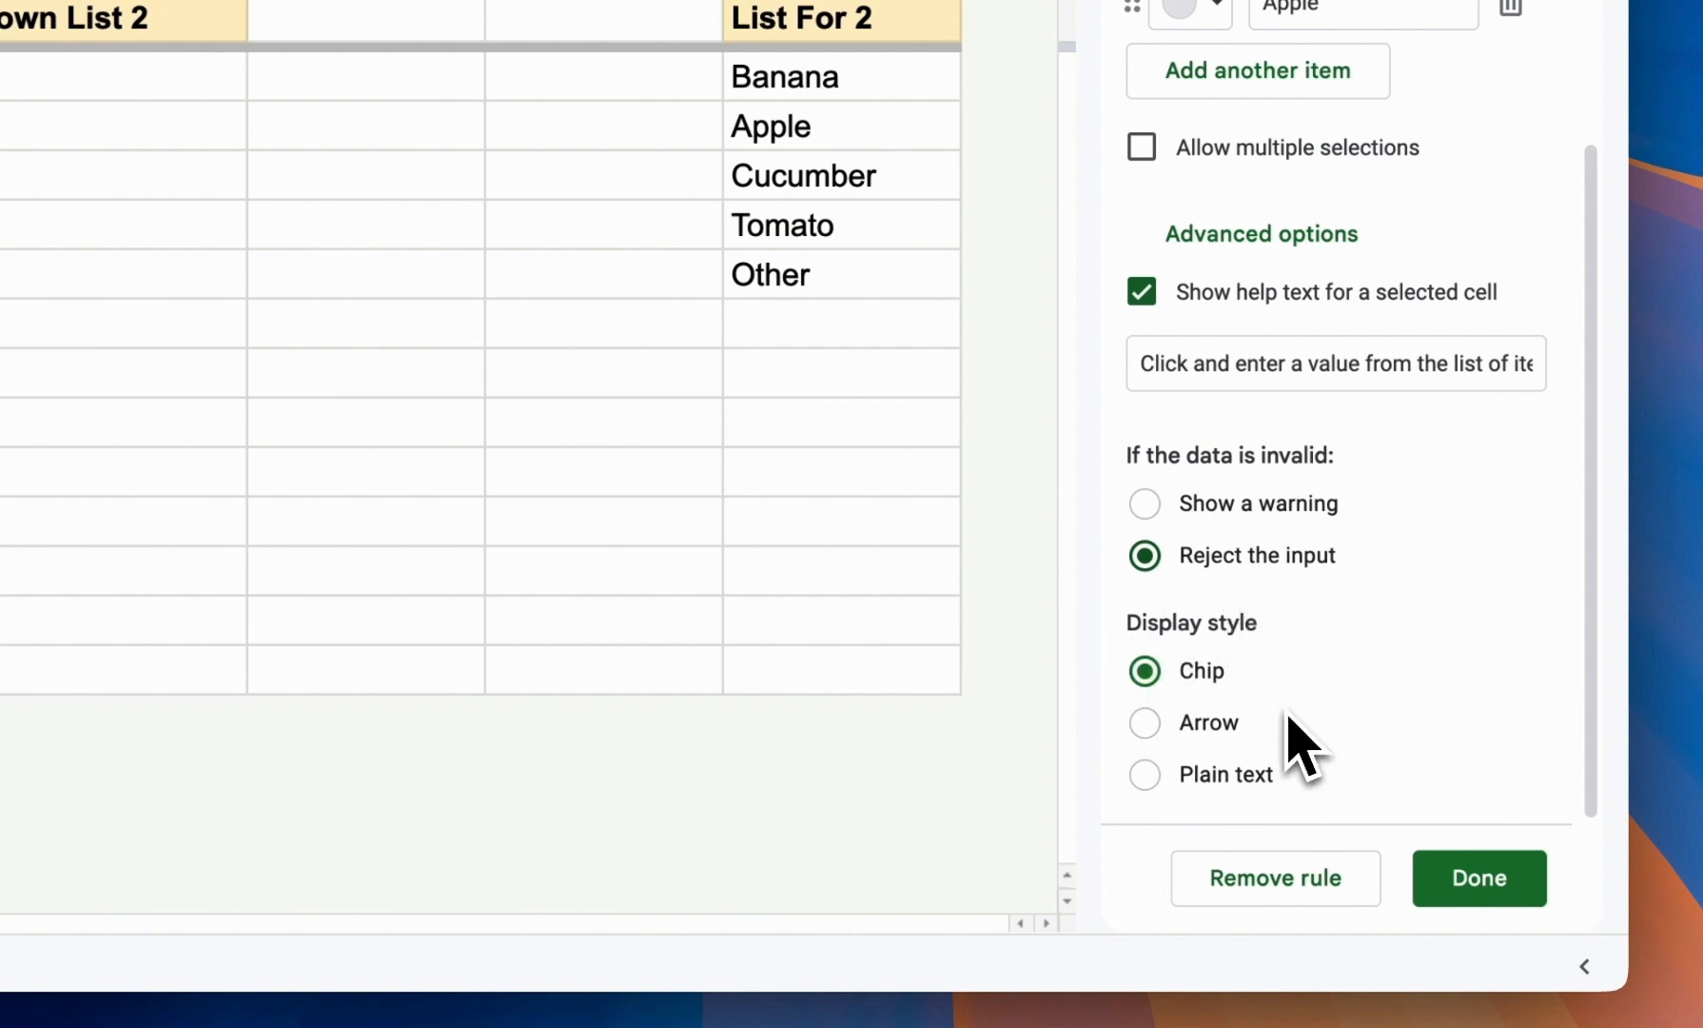
Try the Arrow and Plain text display styles for the dropdown and return to Chip.
left_click(1147, 731)
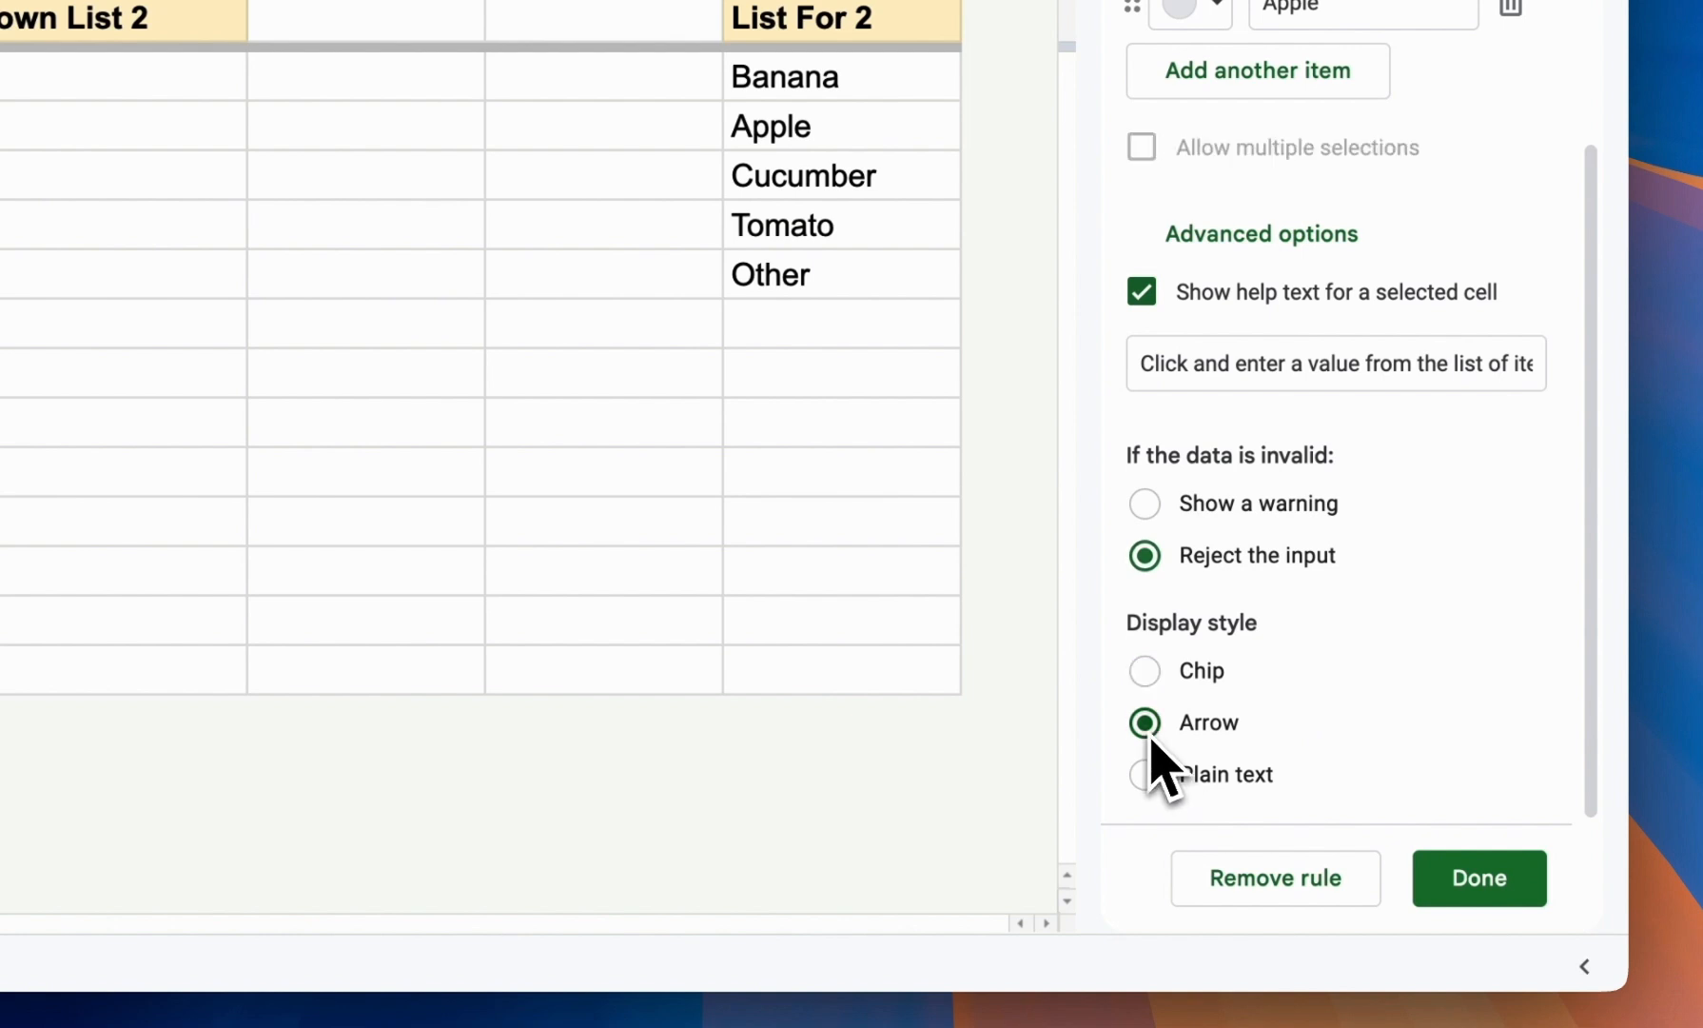
left_click(1149, 784)
left_click(1146, 678)
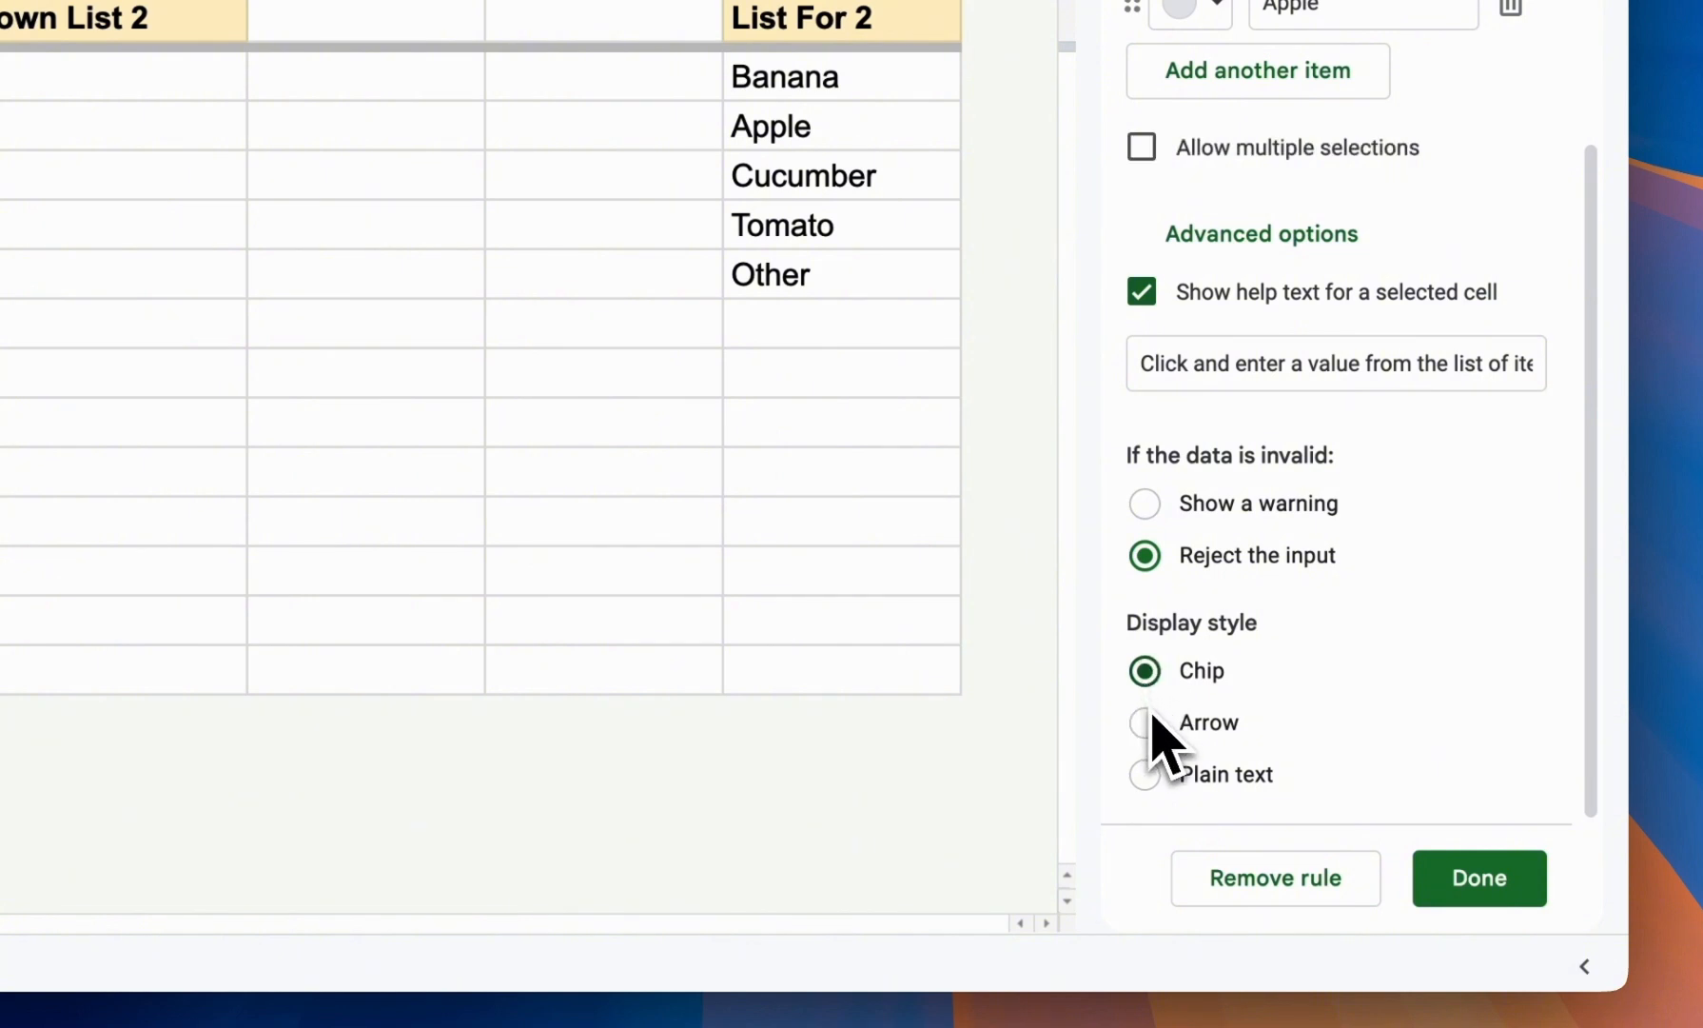
left_click(1152, 734)
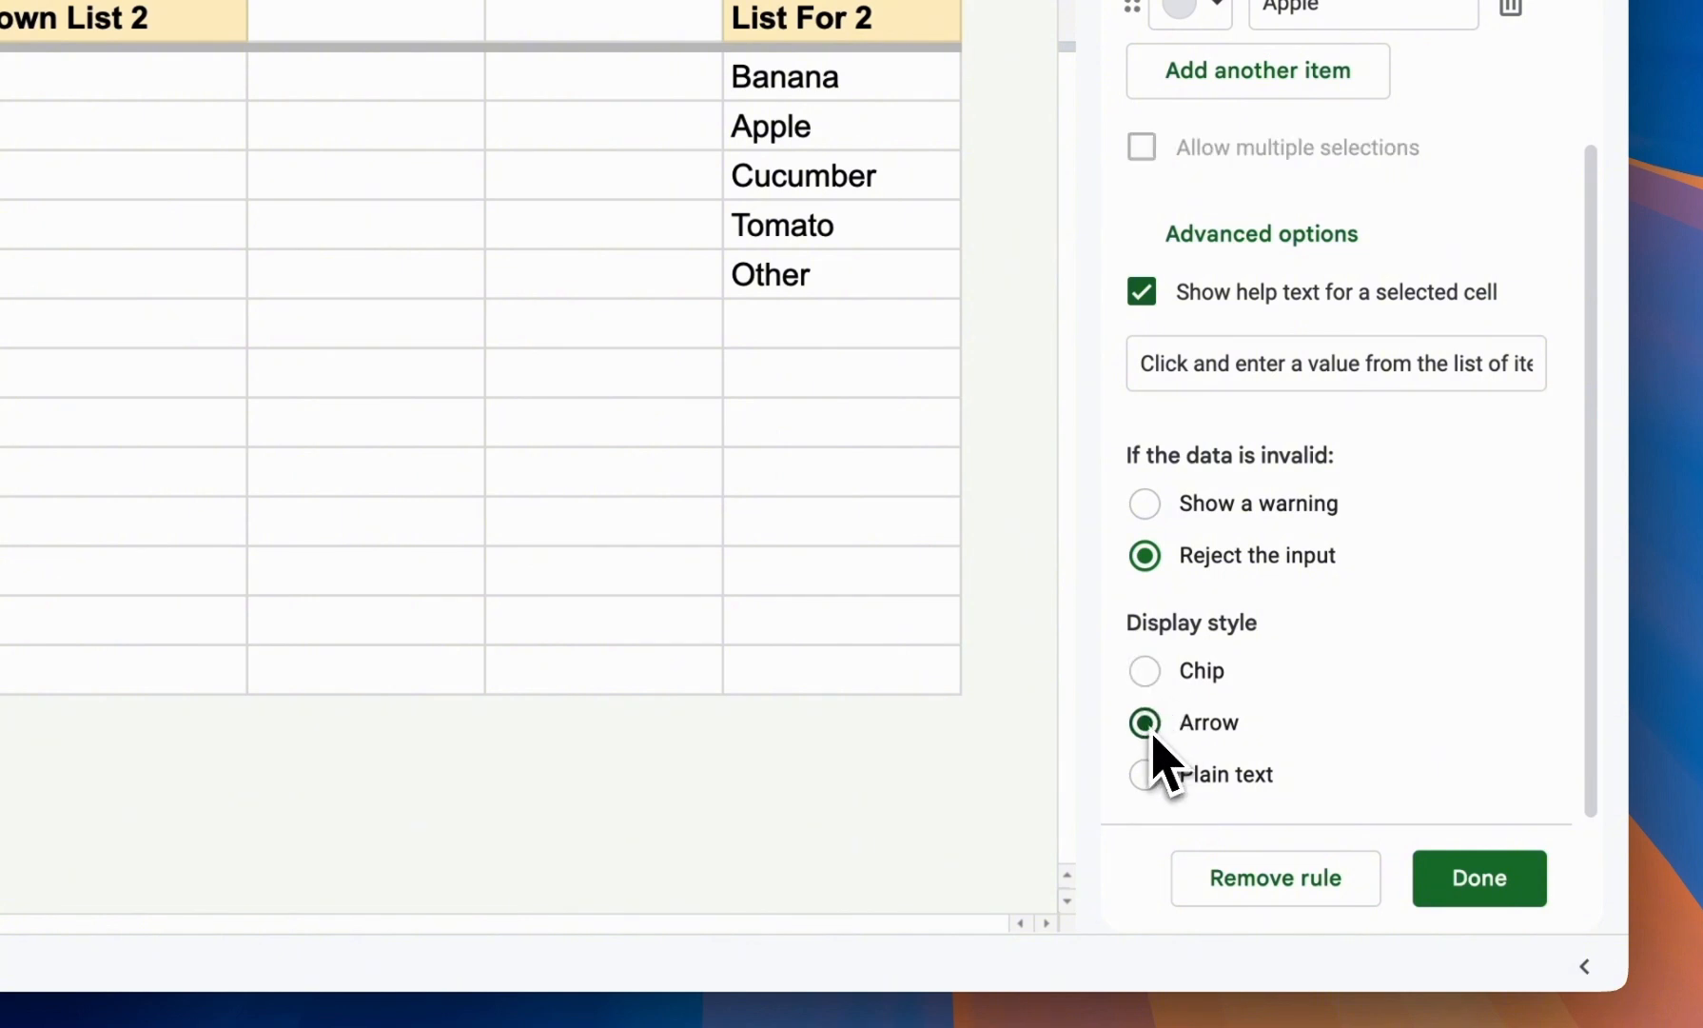
left_click(1149, 677)
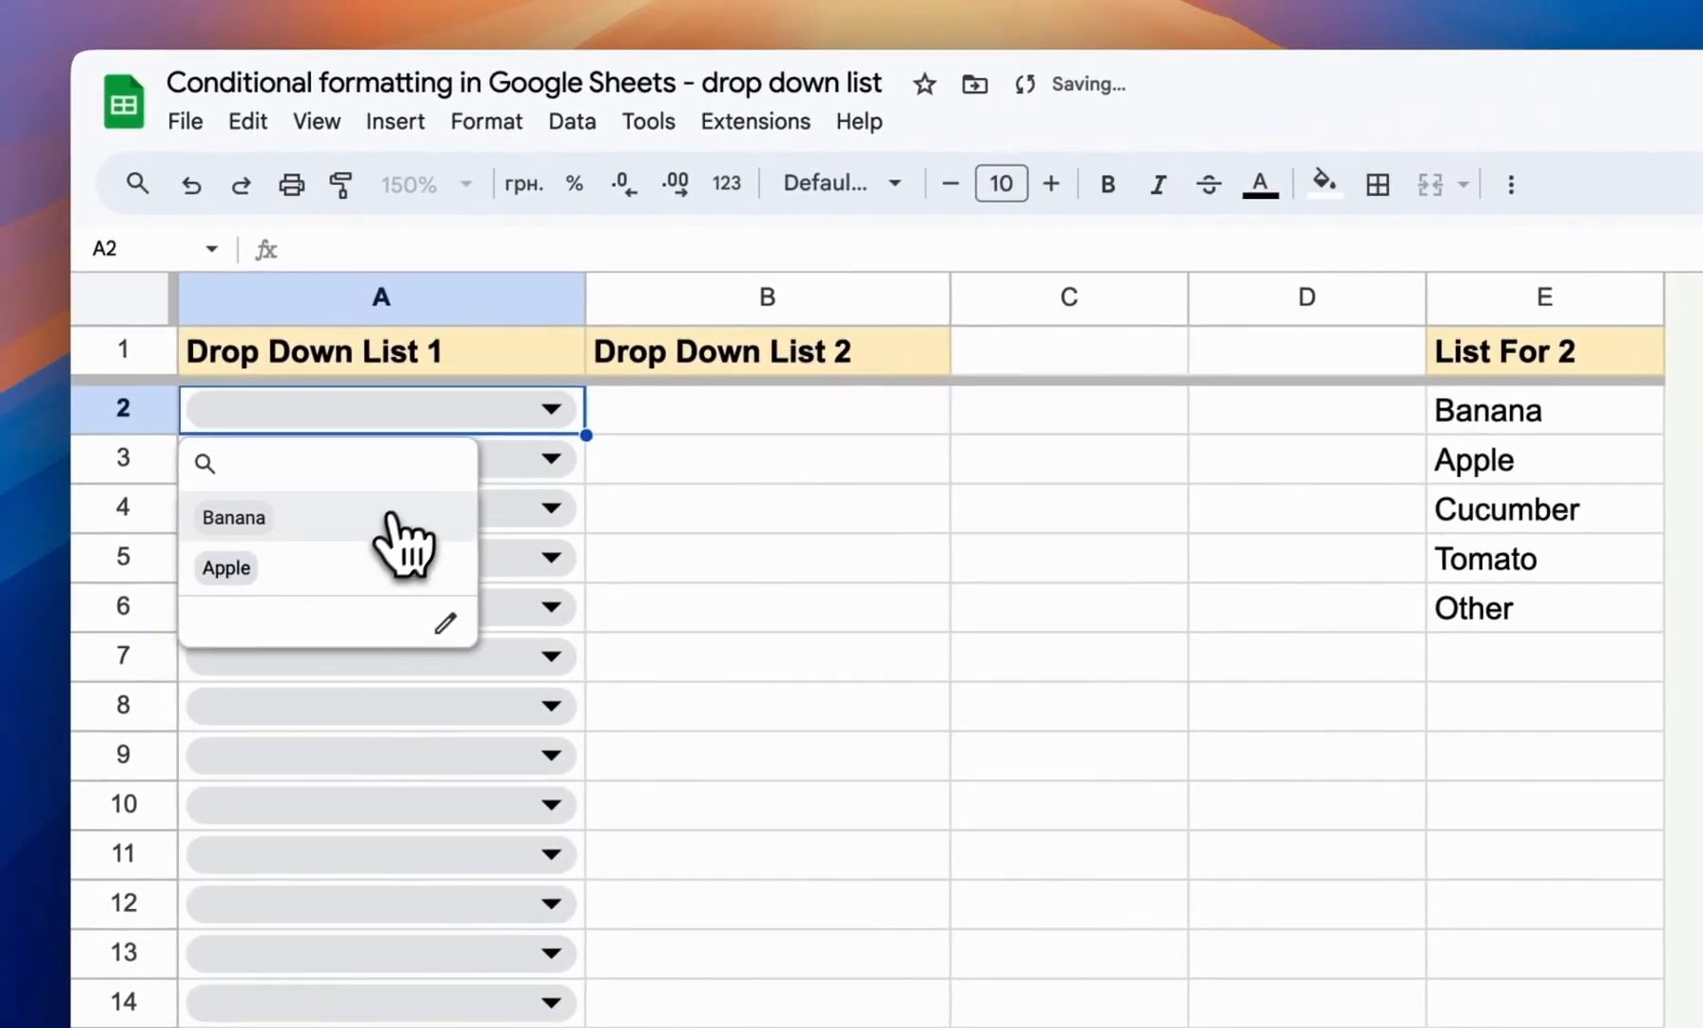
Test multiple selection in A2 by choosing both Banana and Apple, and clear both choices.
left_click(380, 529)
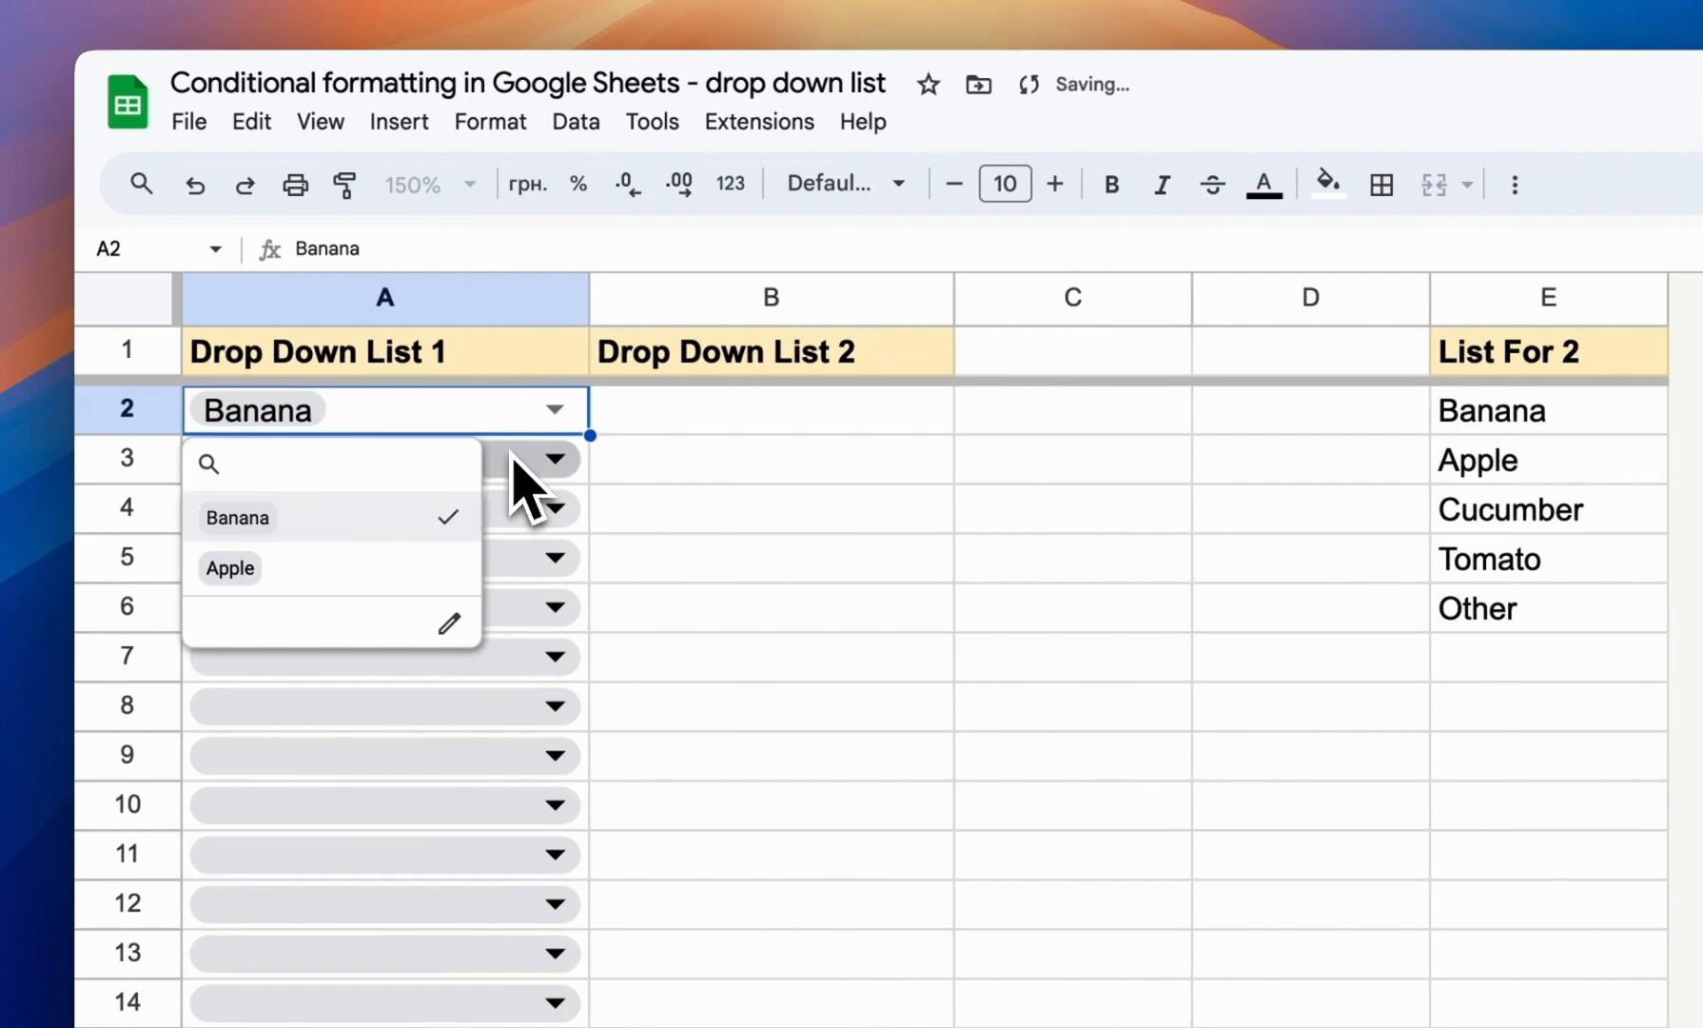
left_click(355, 570)
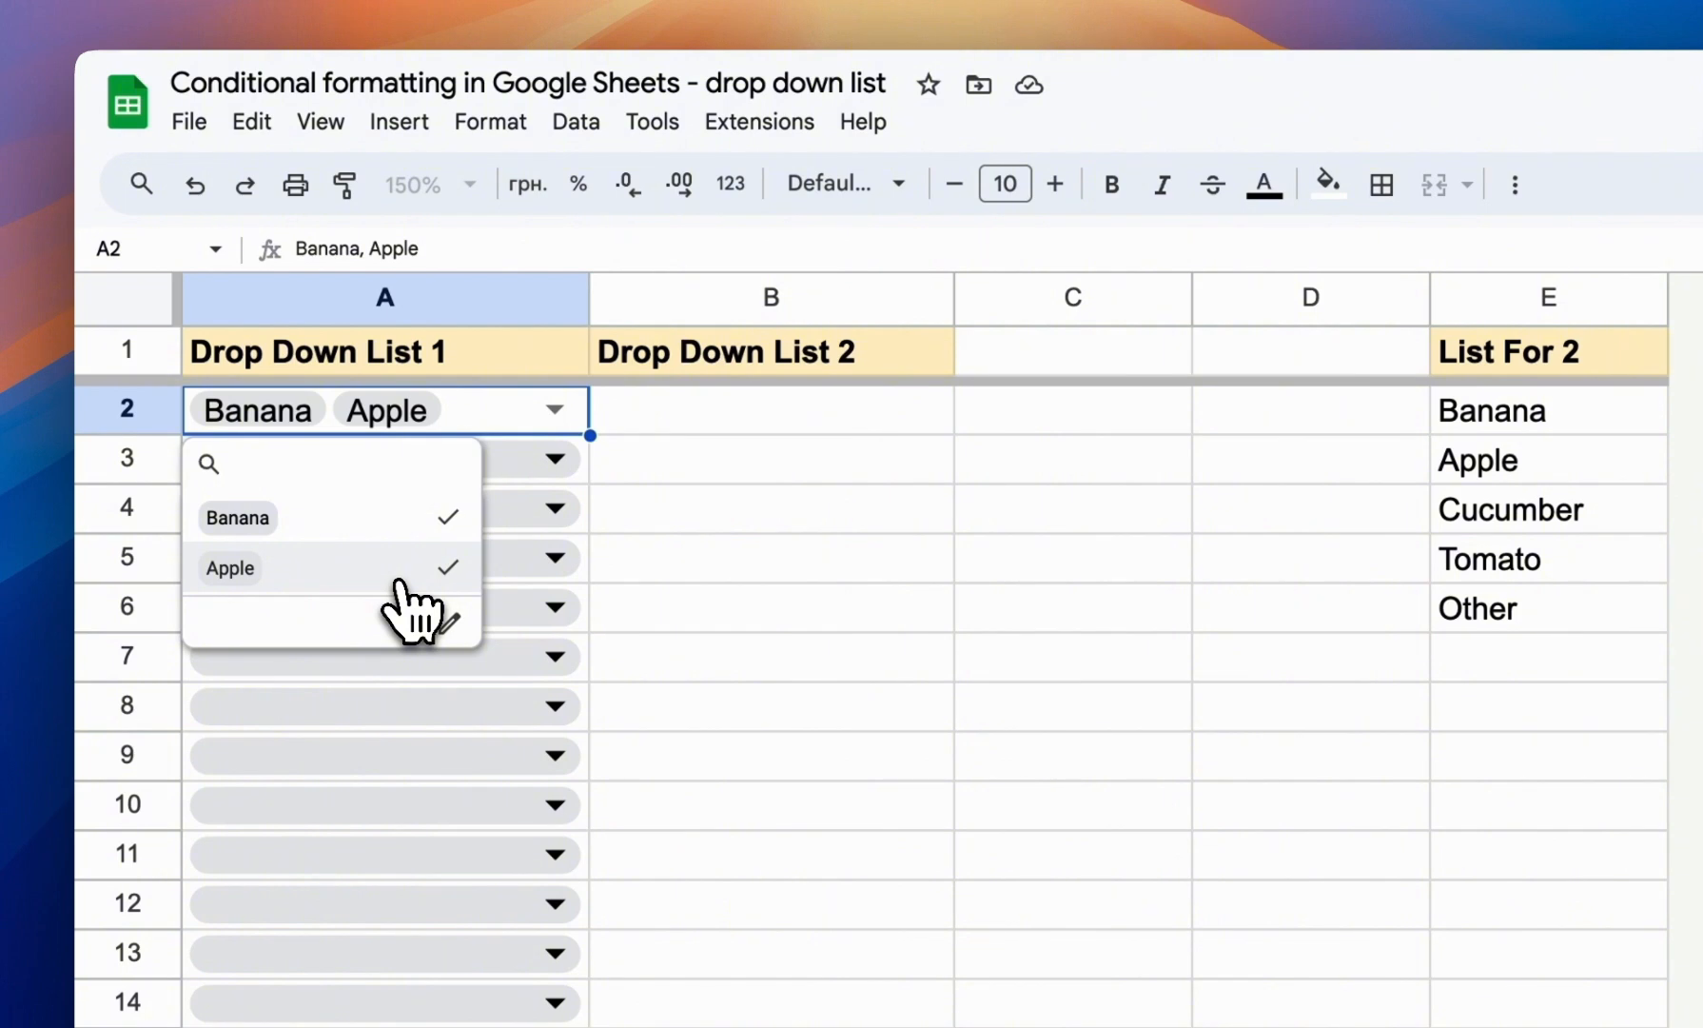
left_click(400, 571)
left_click(399, 522)
left_click(758, 550)
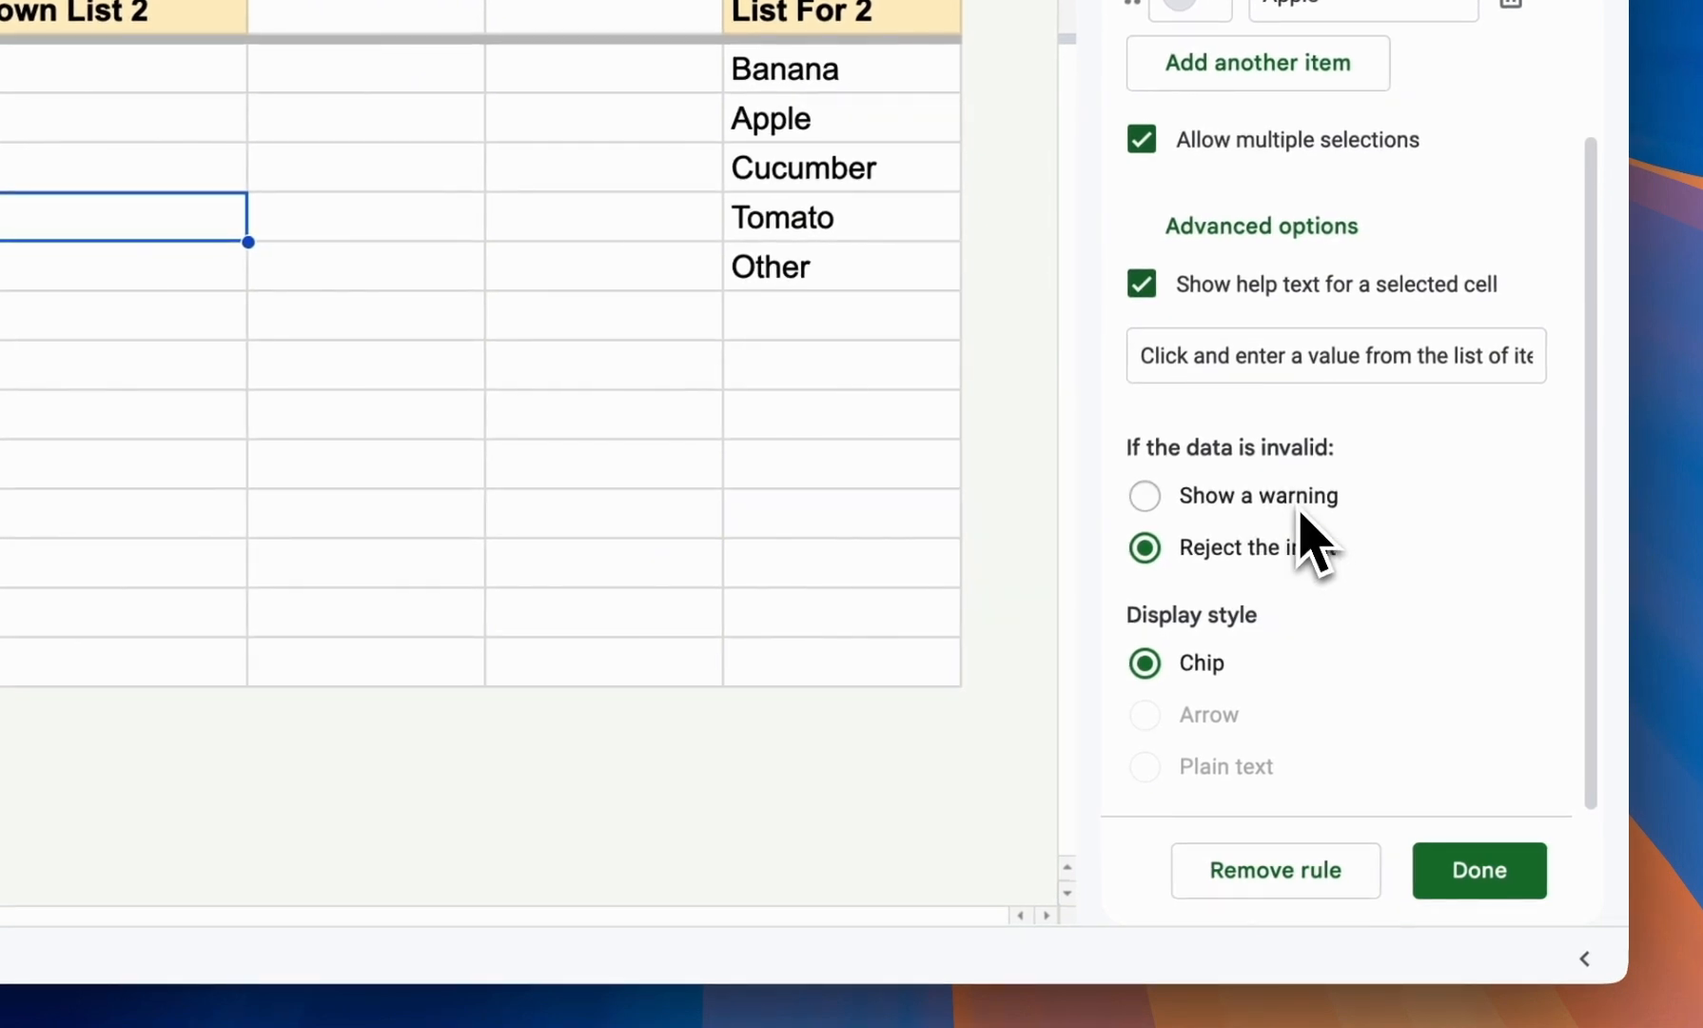
Try the Arrow display style with multiple selections turned off, and return to Chip with multiple selections allowed.
left_click(1142, 458)
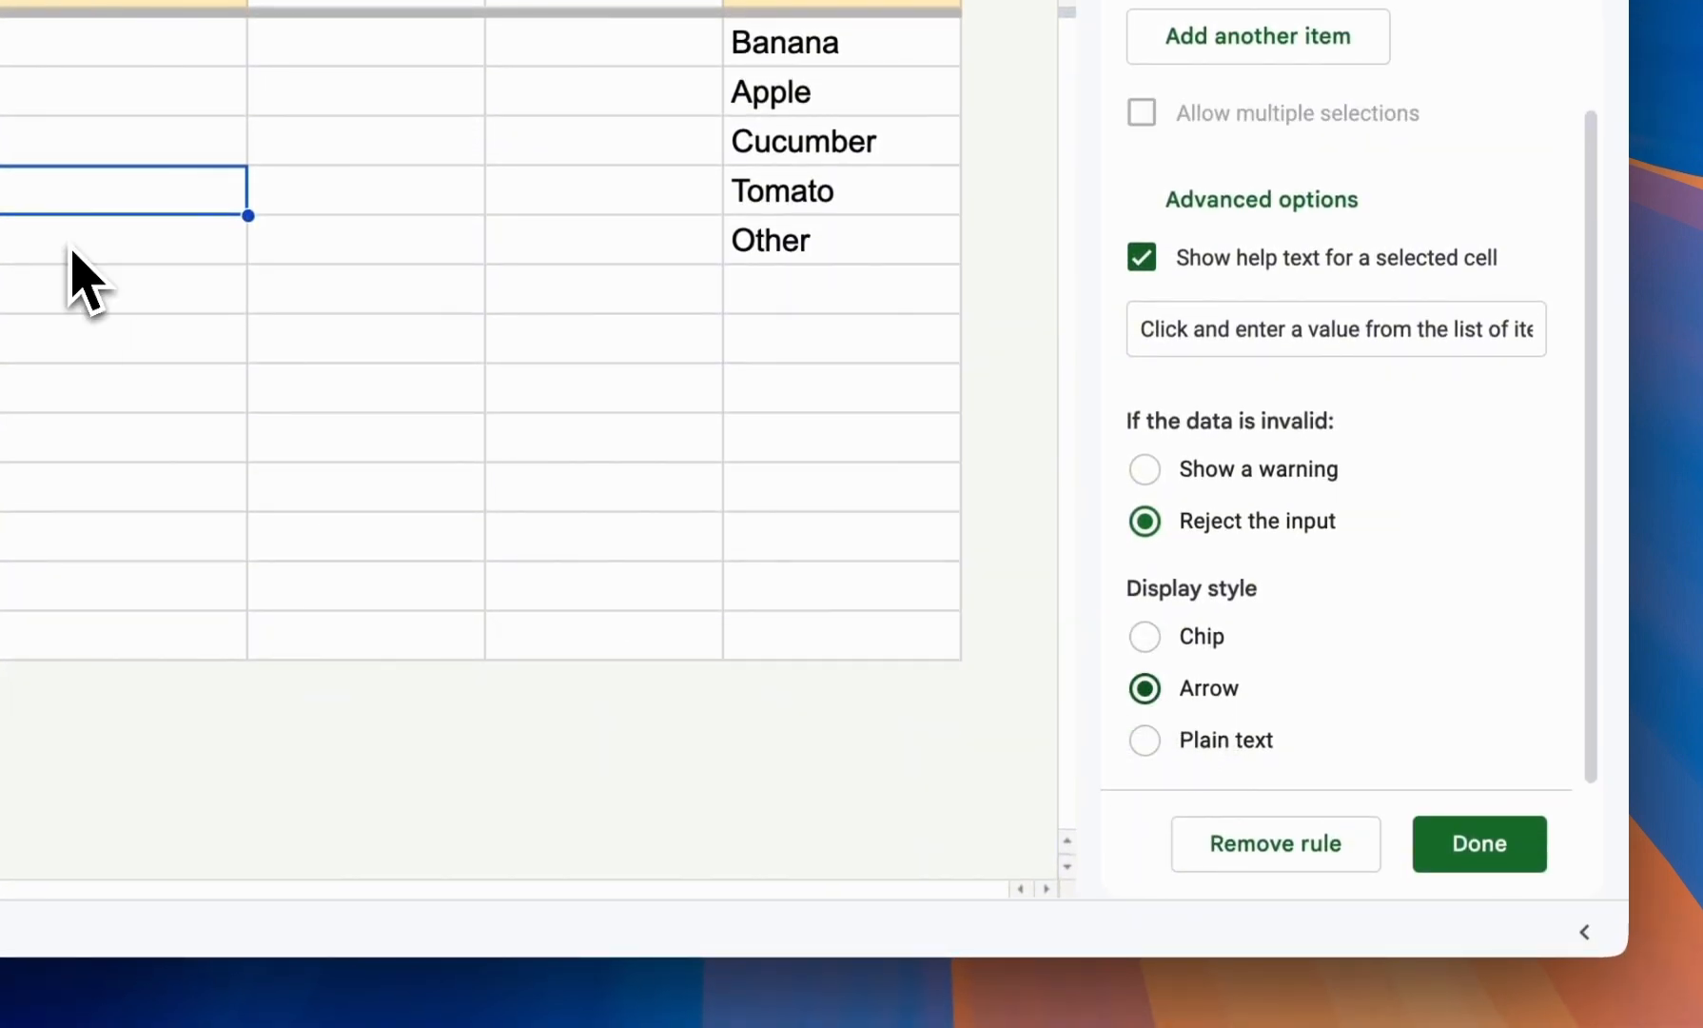
left_click(509, 384)
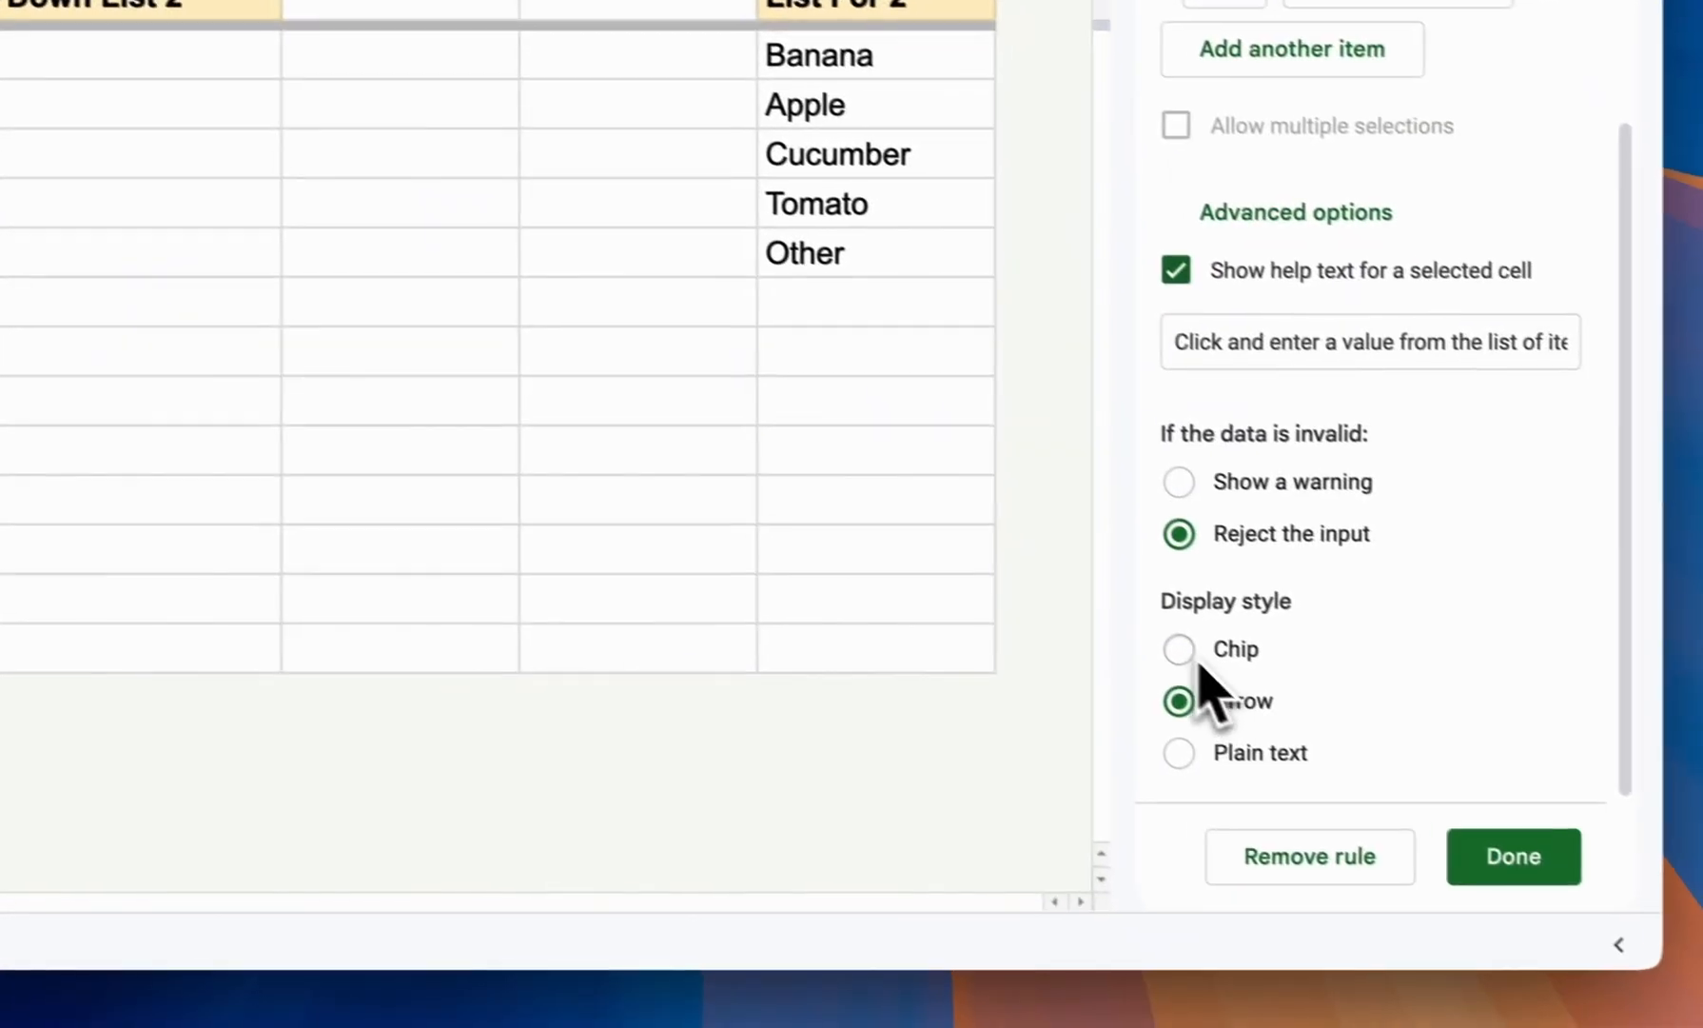
left_click(1151, 635)
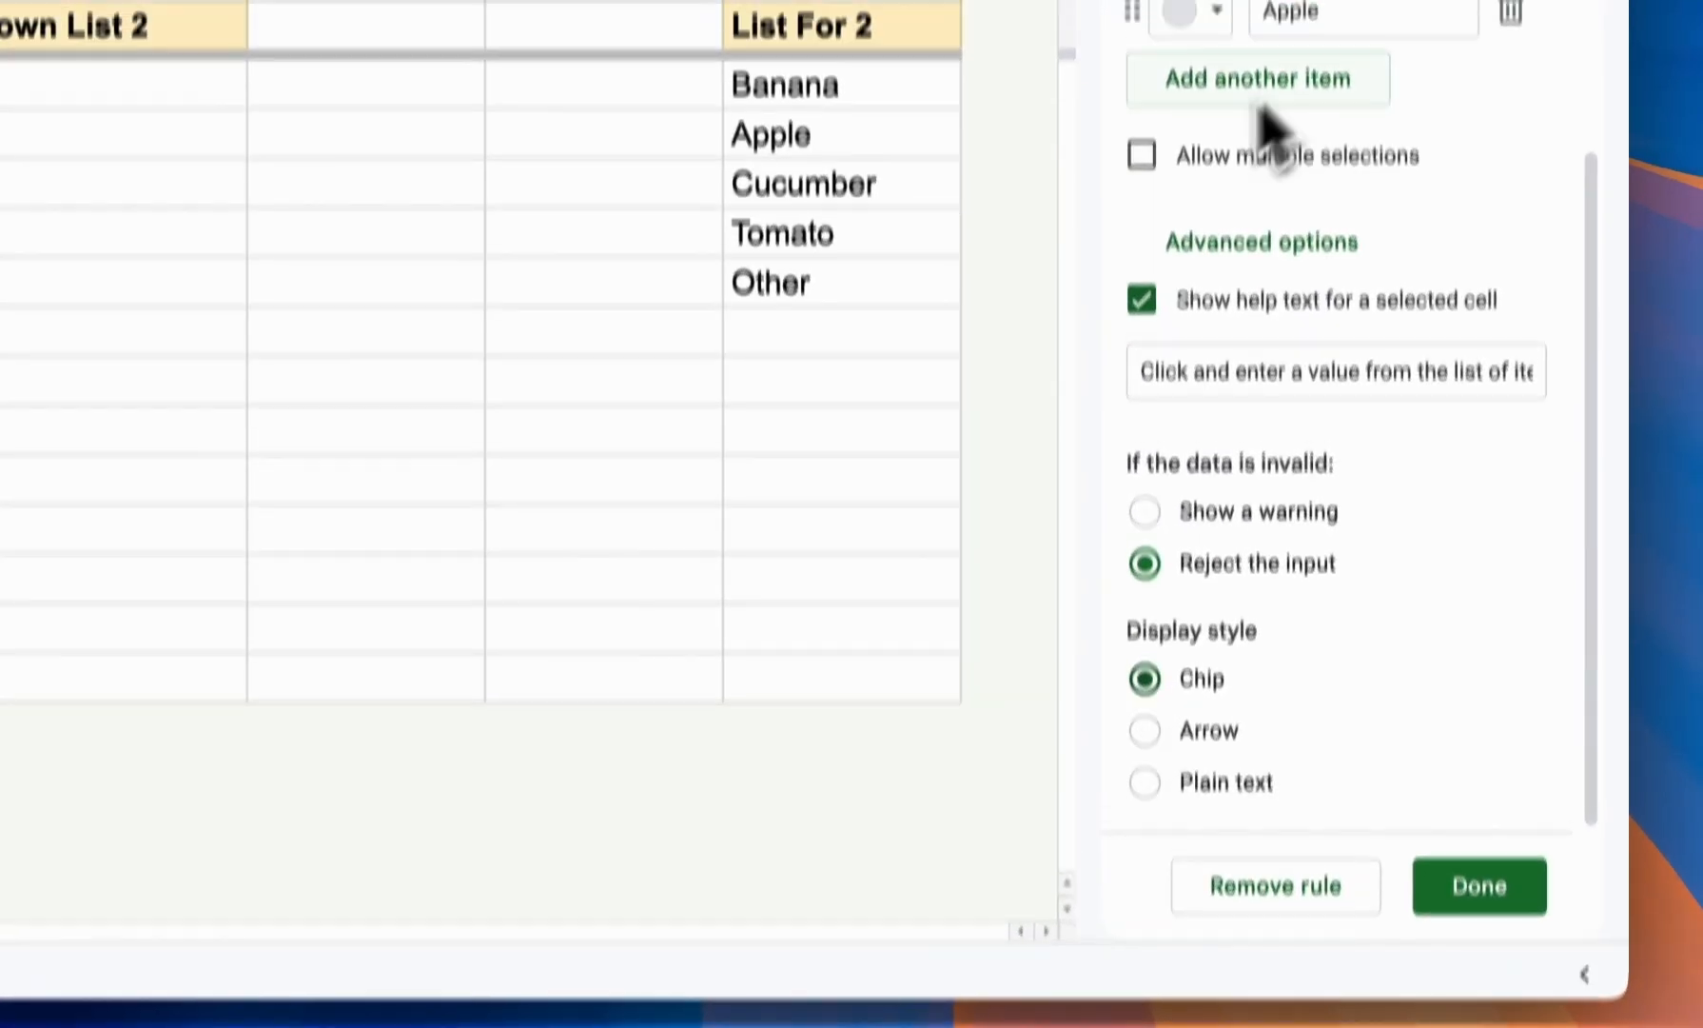
left_click(1145, 683)
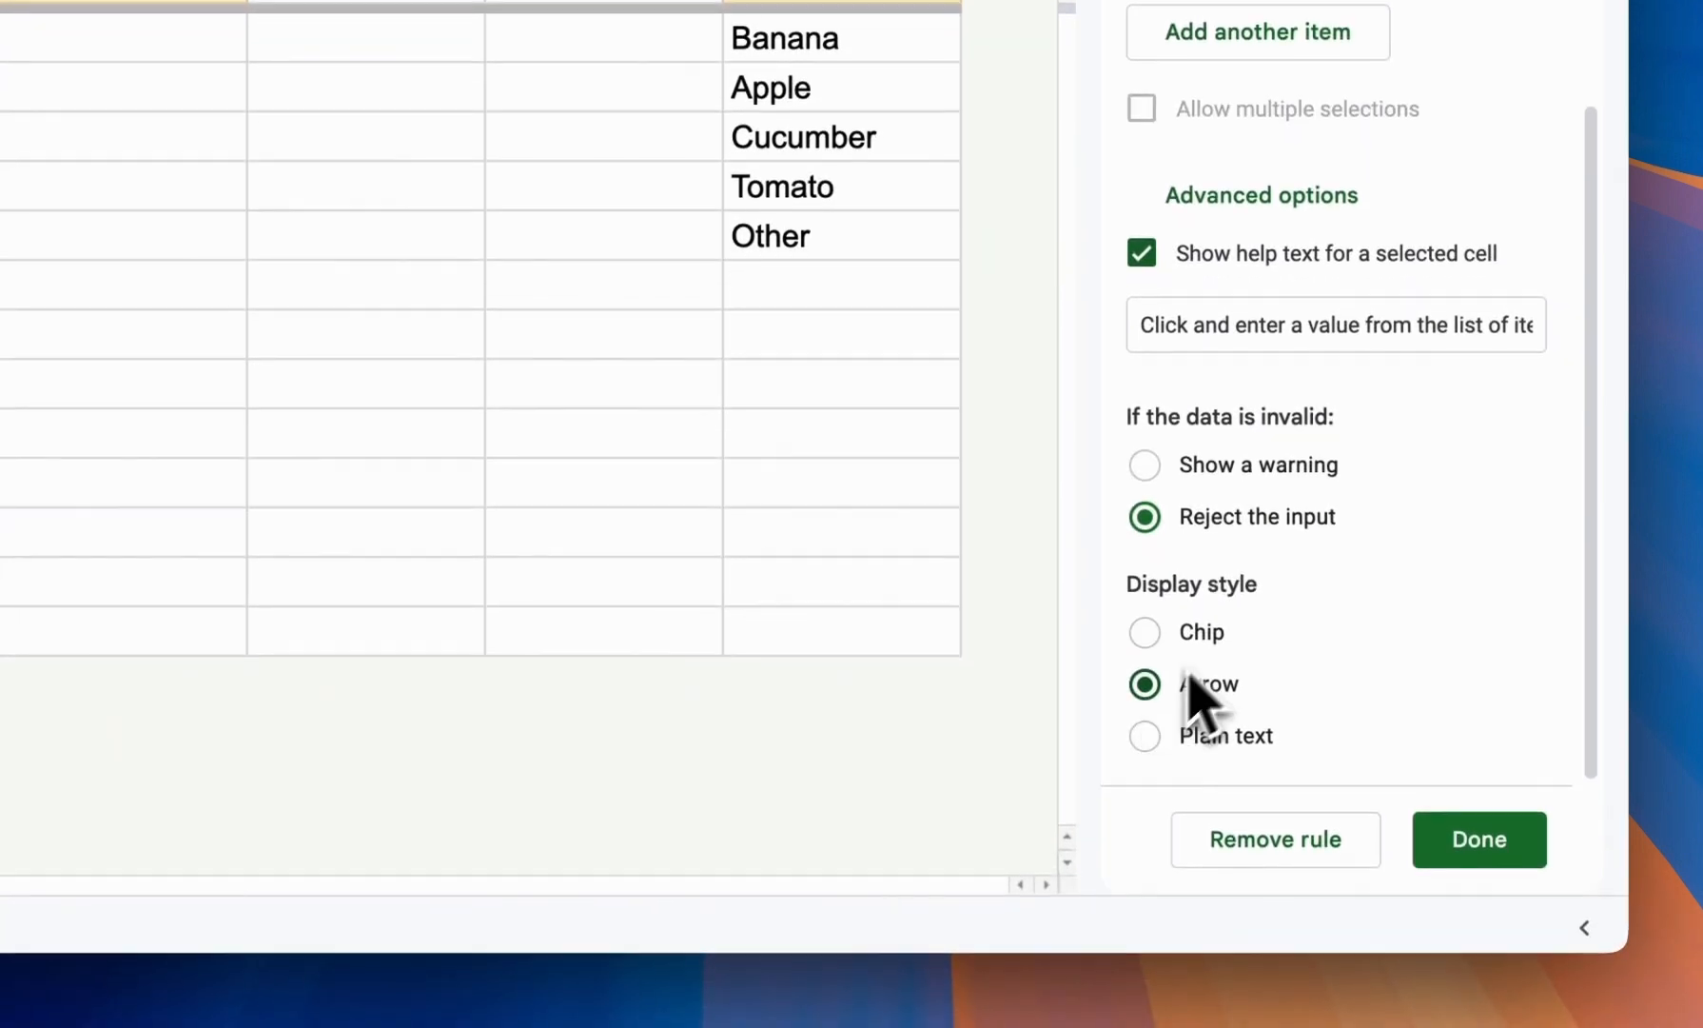
scroll(1360, 604, "up", 4)
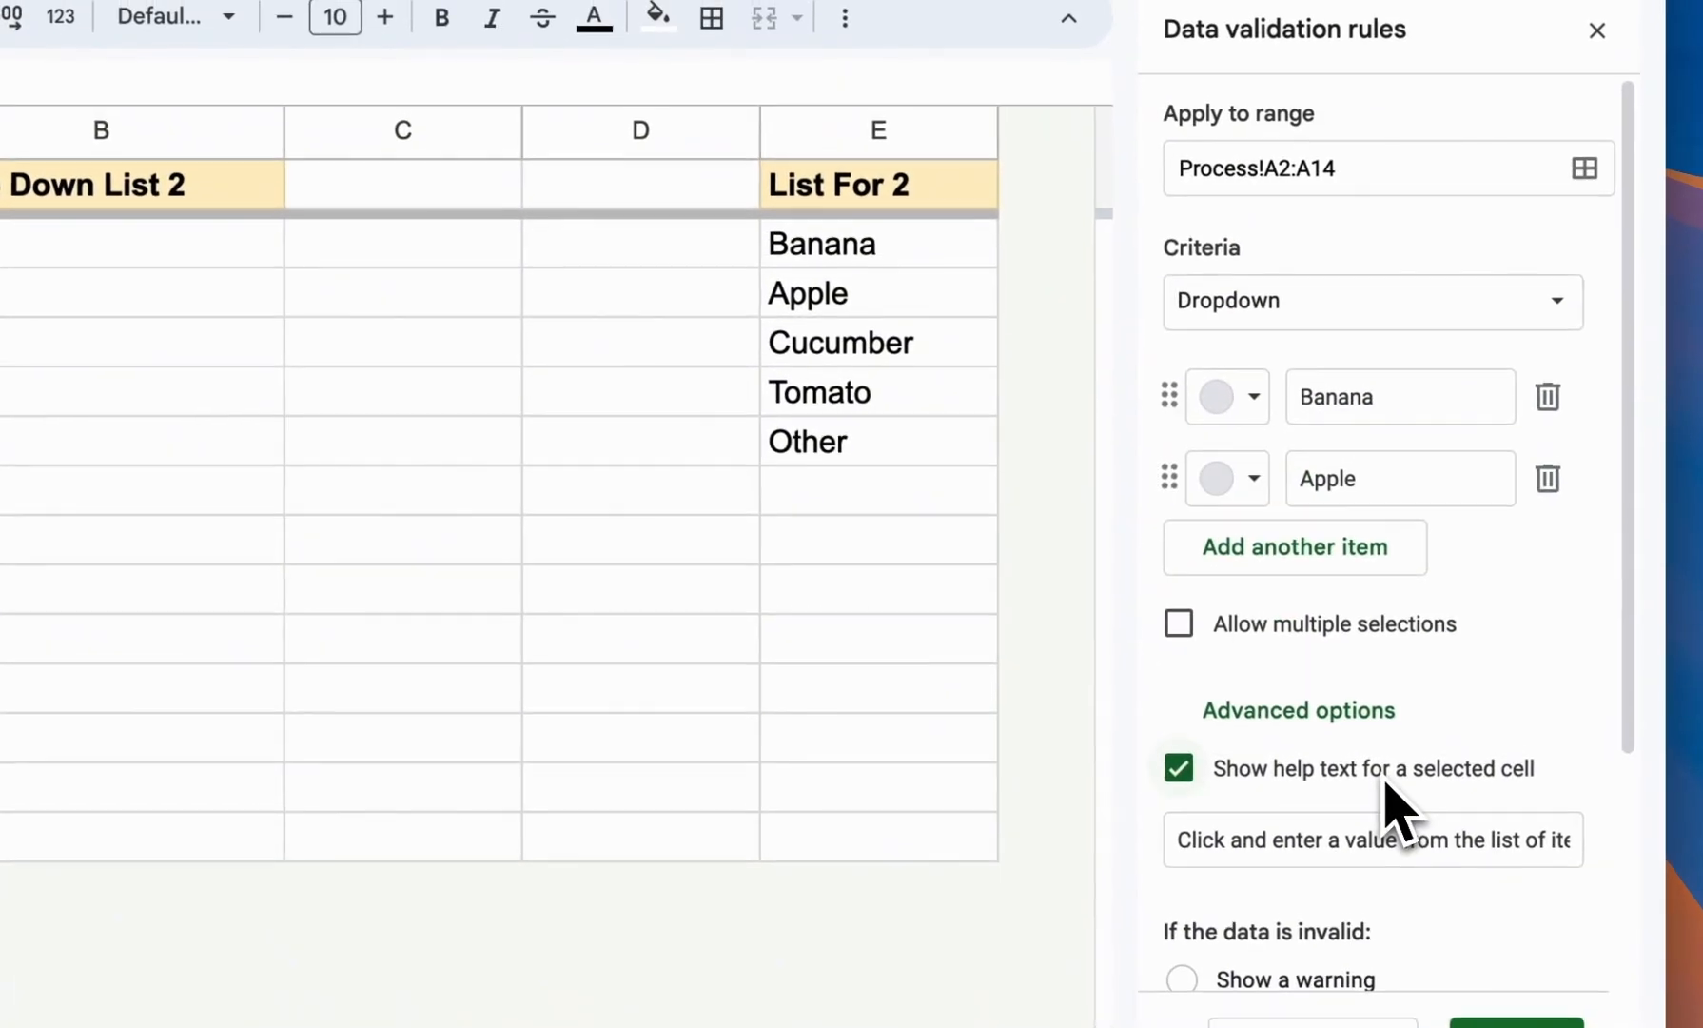
left_click(1489, 406)
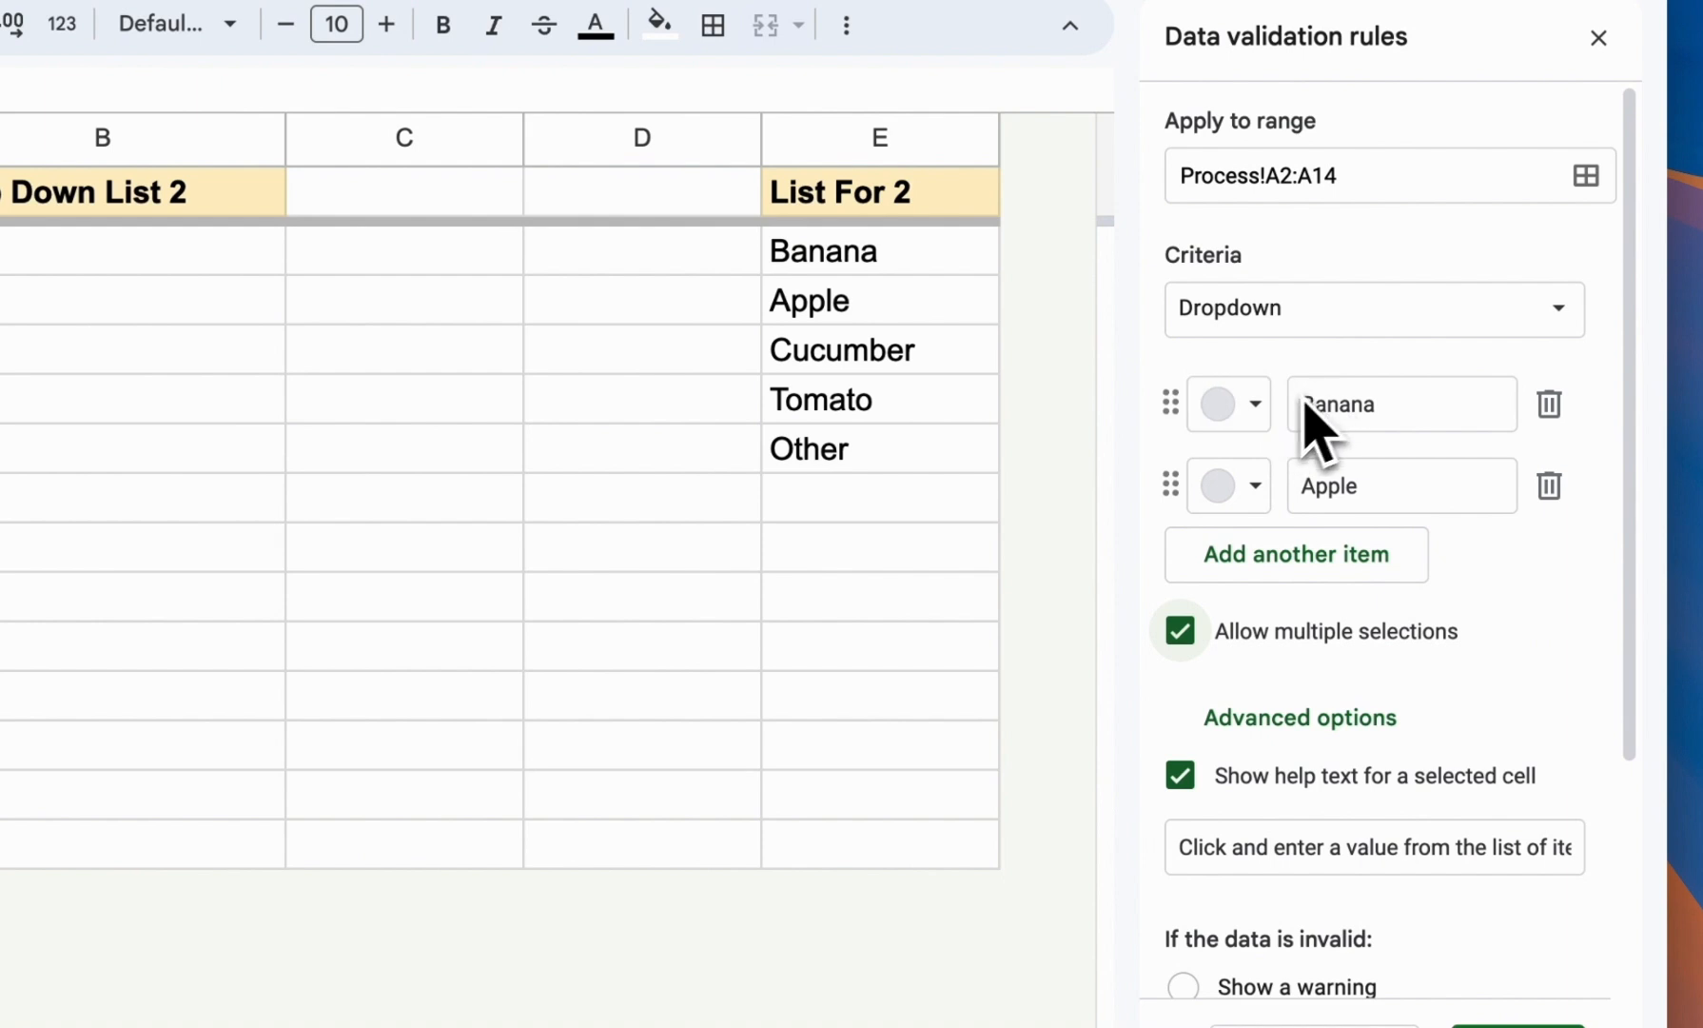
Colour the Banana item yellow and the Apple item green in the A2:A14 rule, and save the rule.
left_click(1237, 408)
left_click(1401, 523)
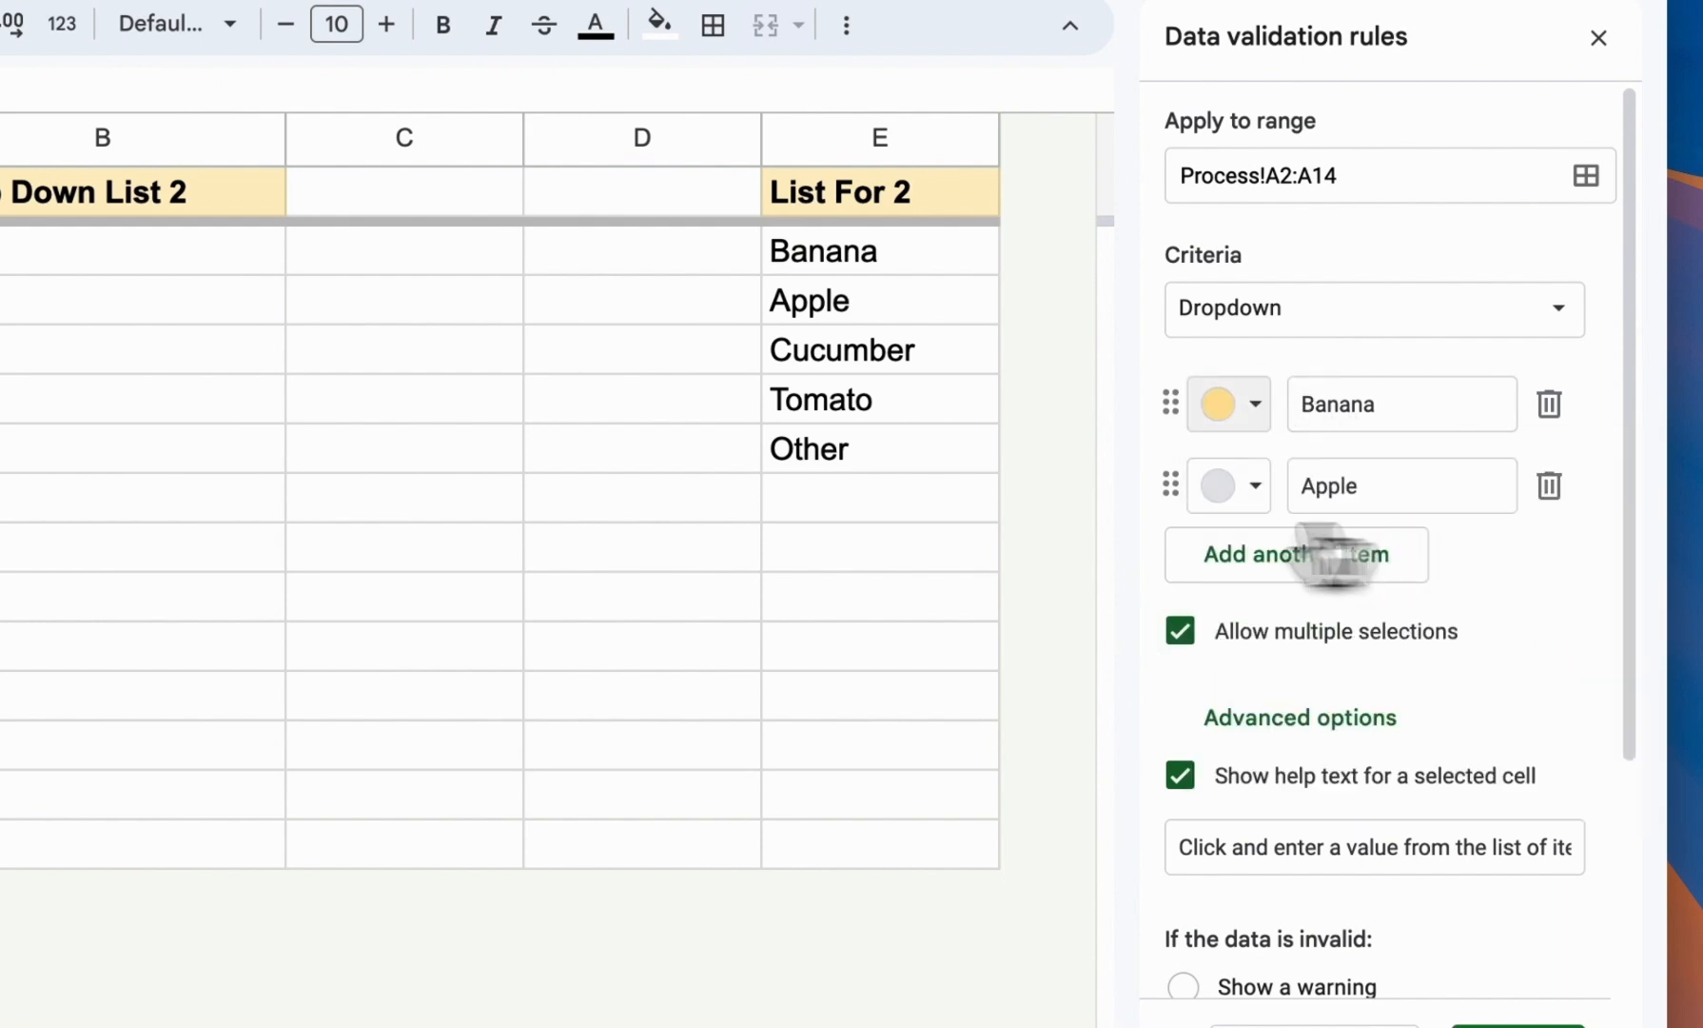
left_click(1238, 488)
left_click(1447, 601)
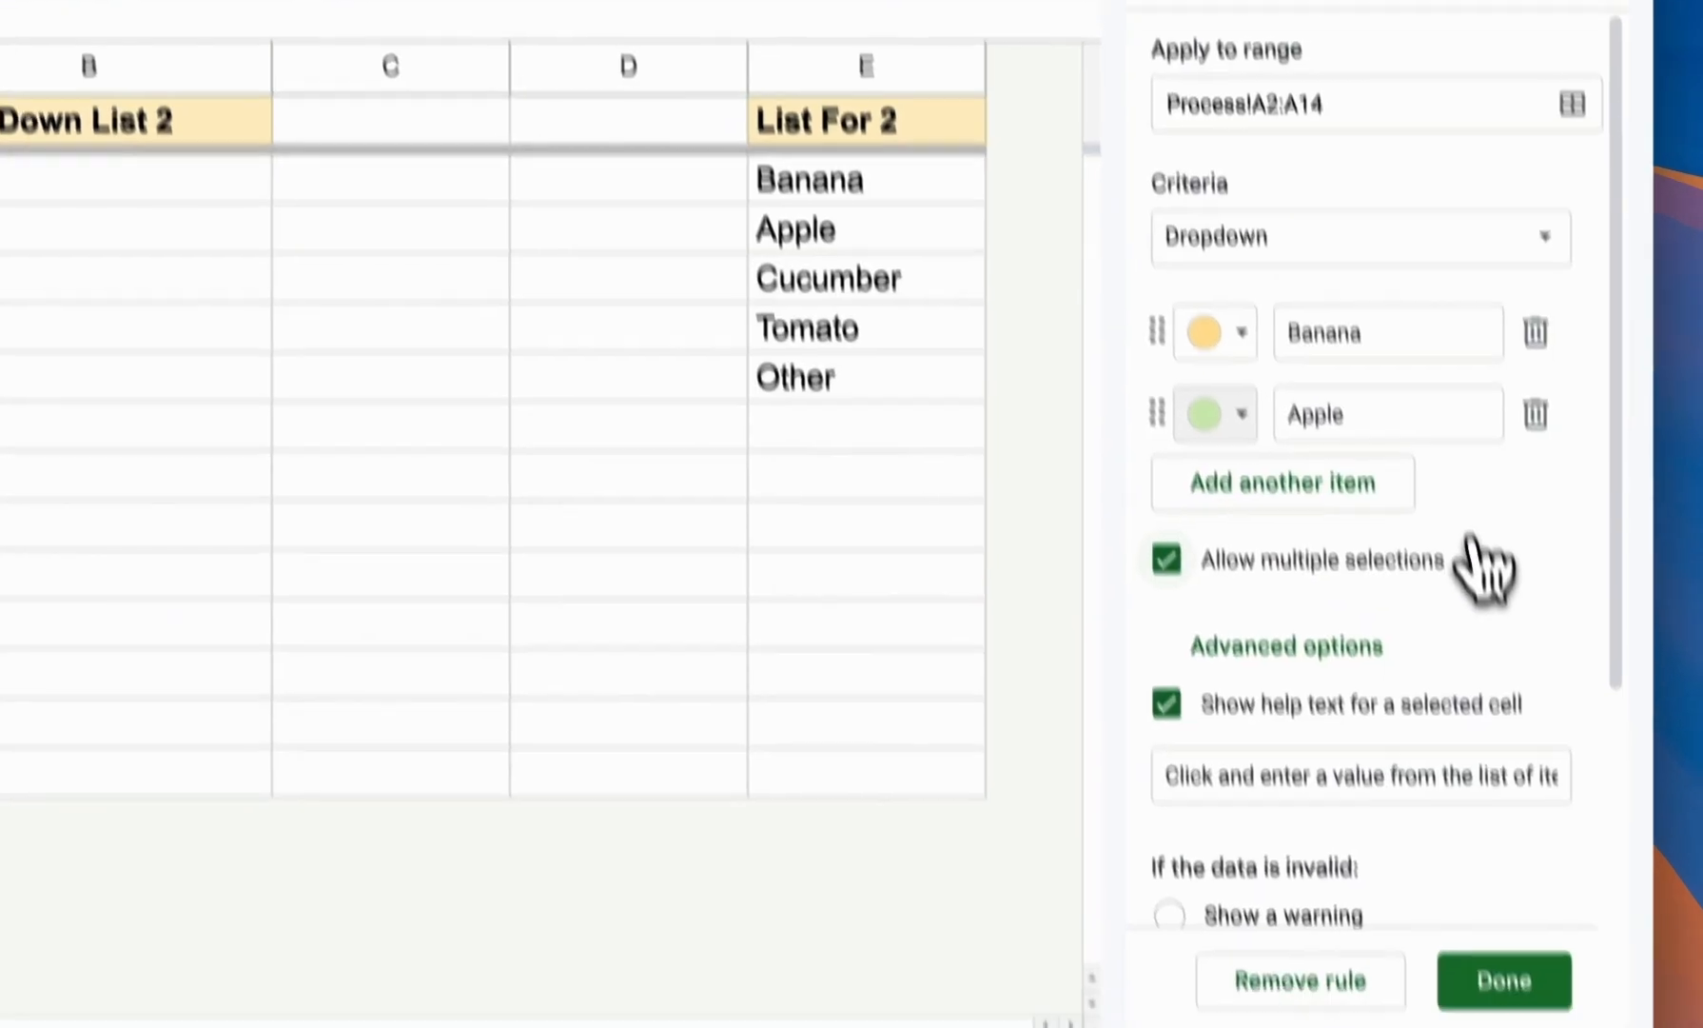
left_click(1503, 849)
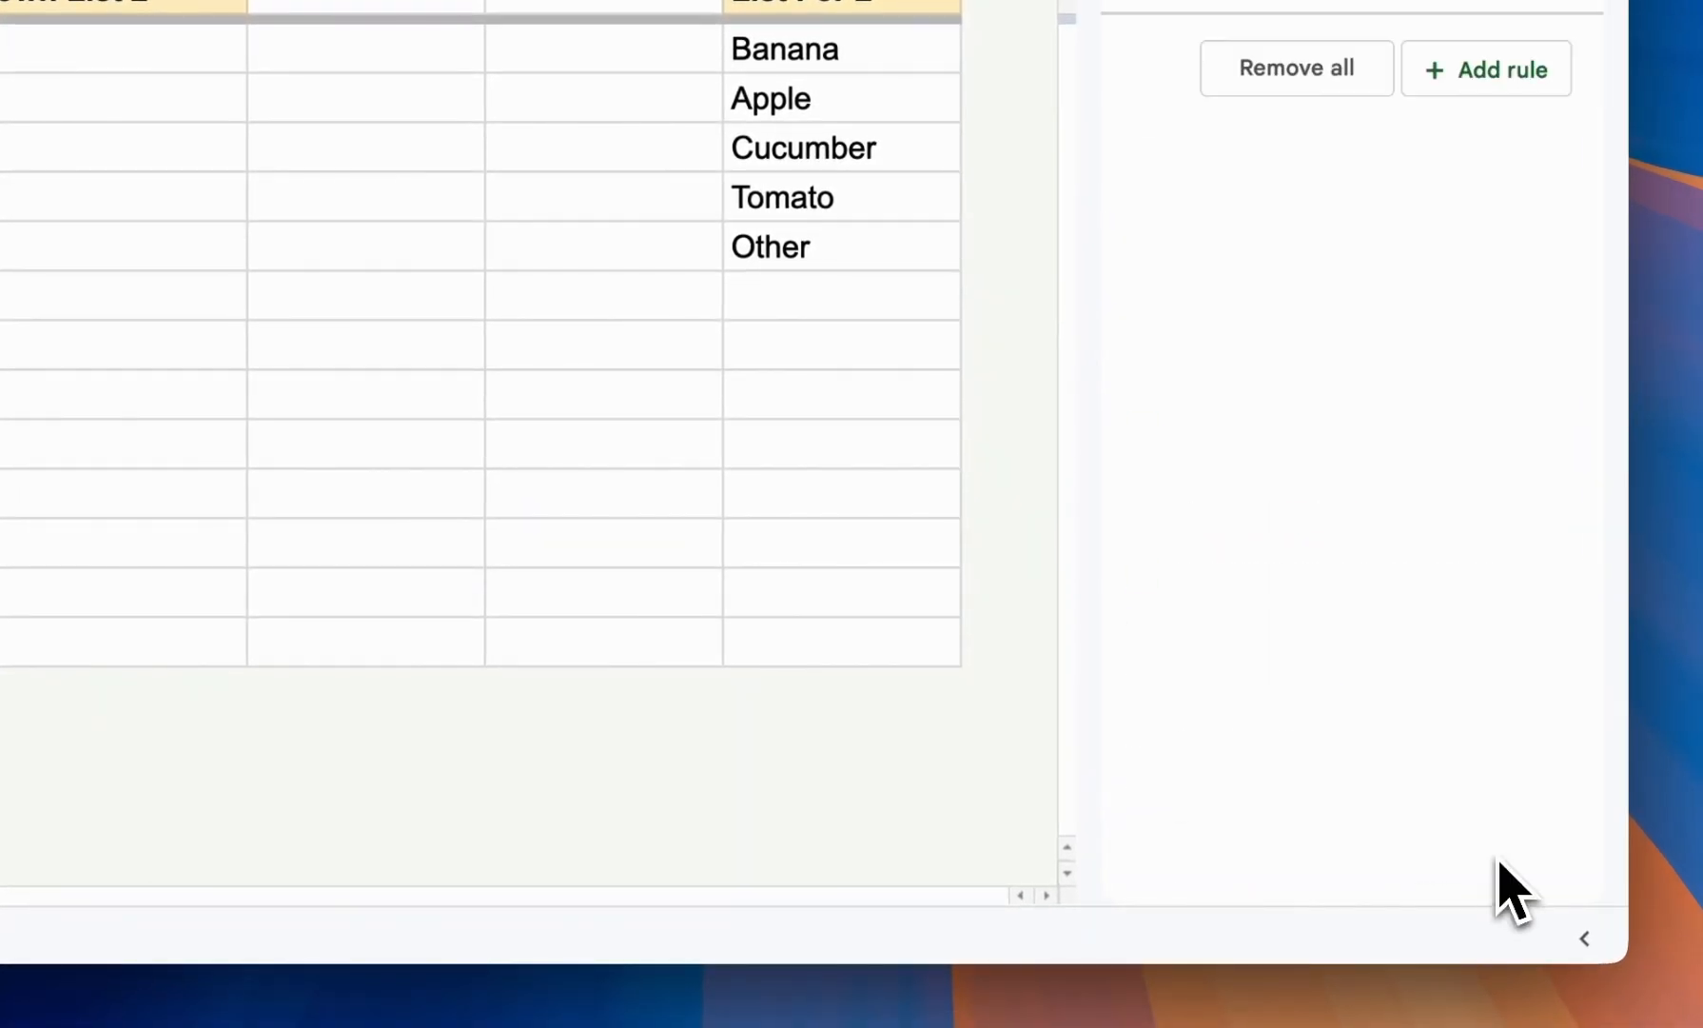
Choose Banana from the dropdown in A2 and Apple from the dropdown in A3.
left_click(108, 394)
left_click(191, 125)
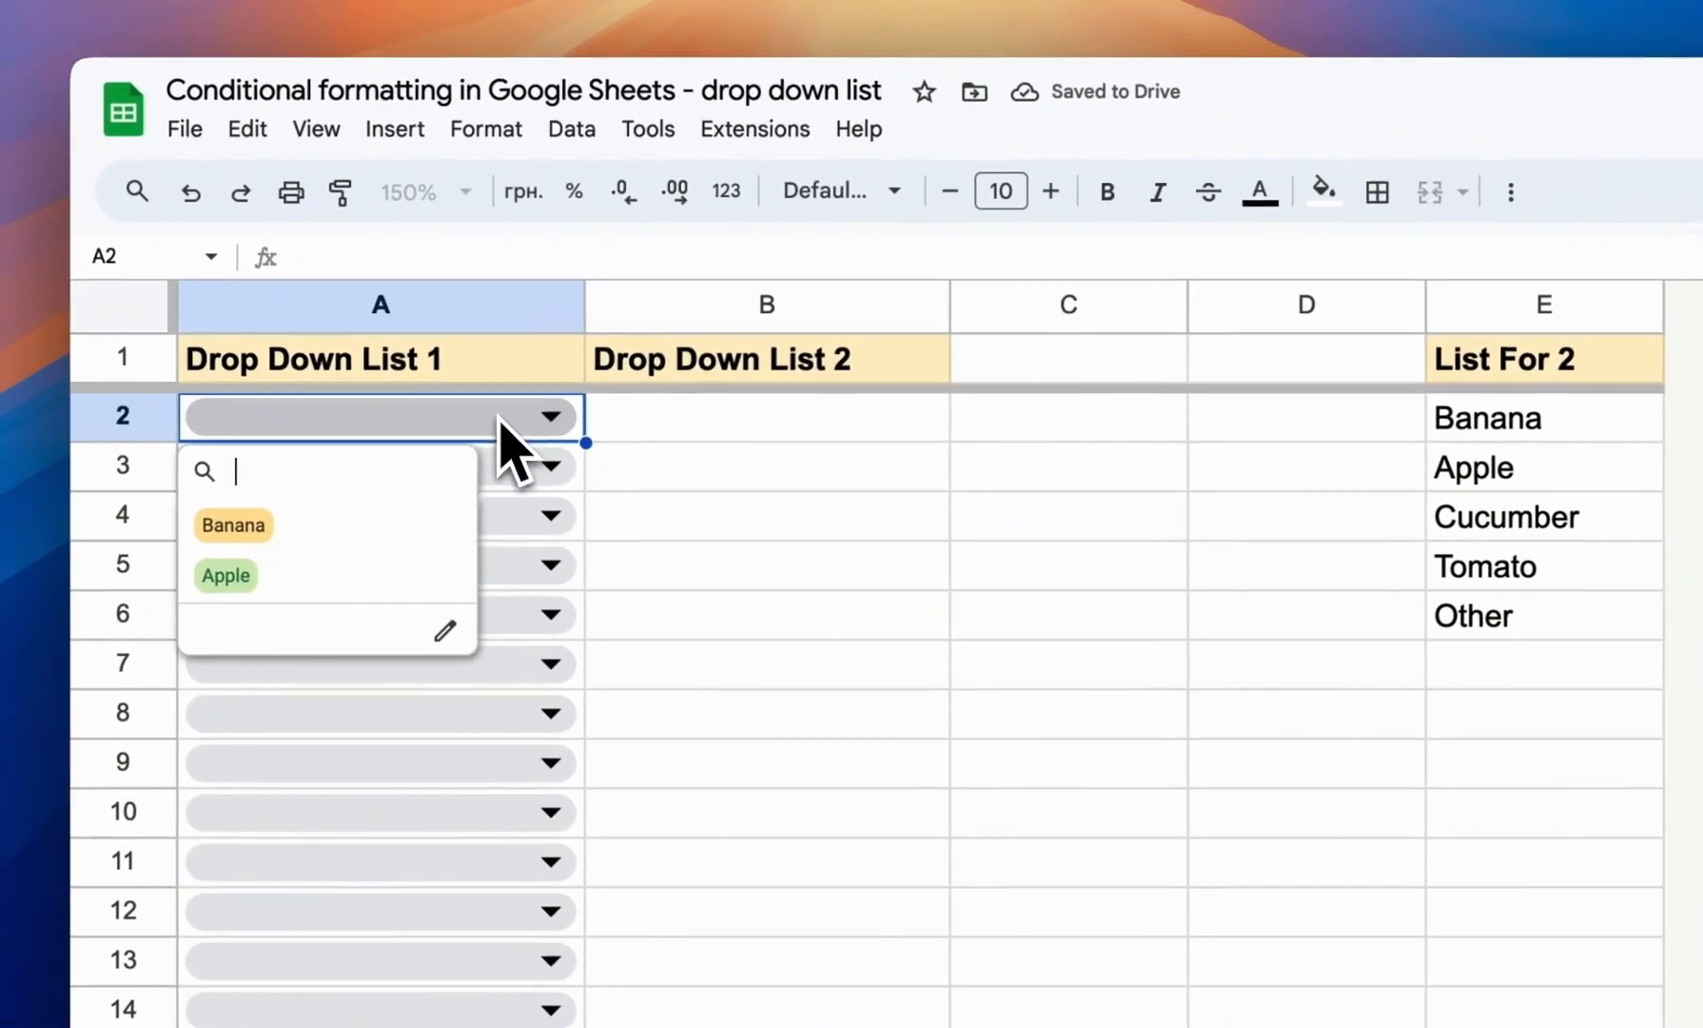
left_click(324, 533)
left_click(555, 469)
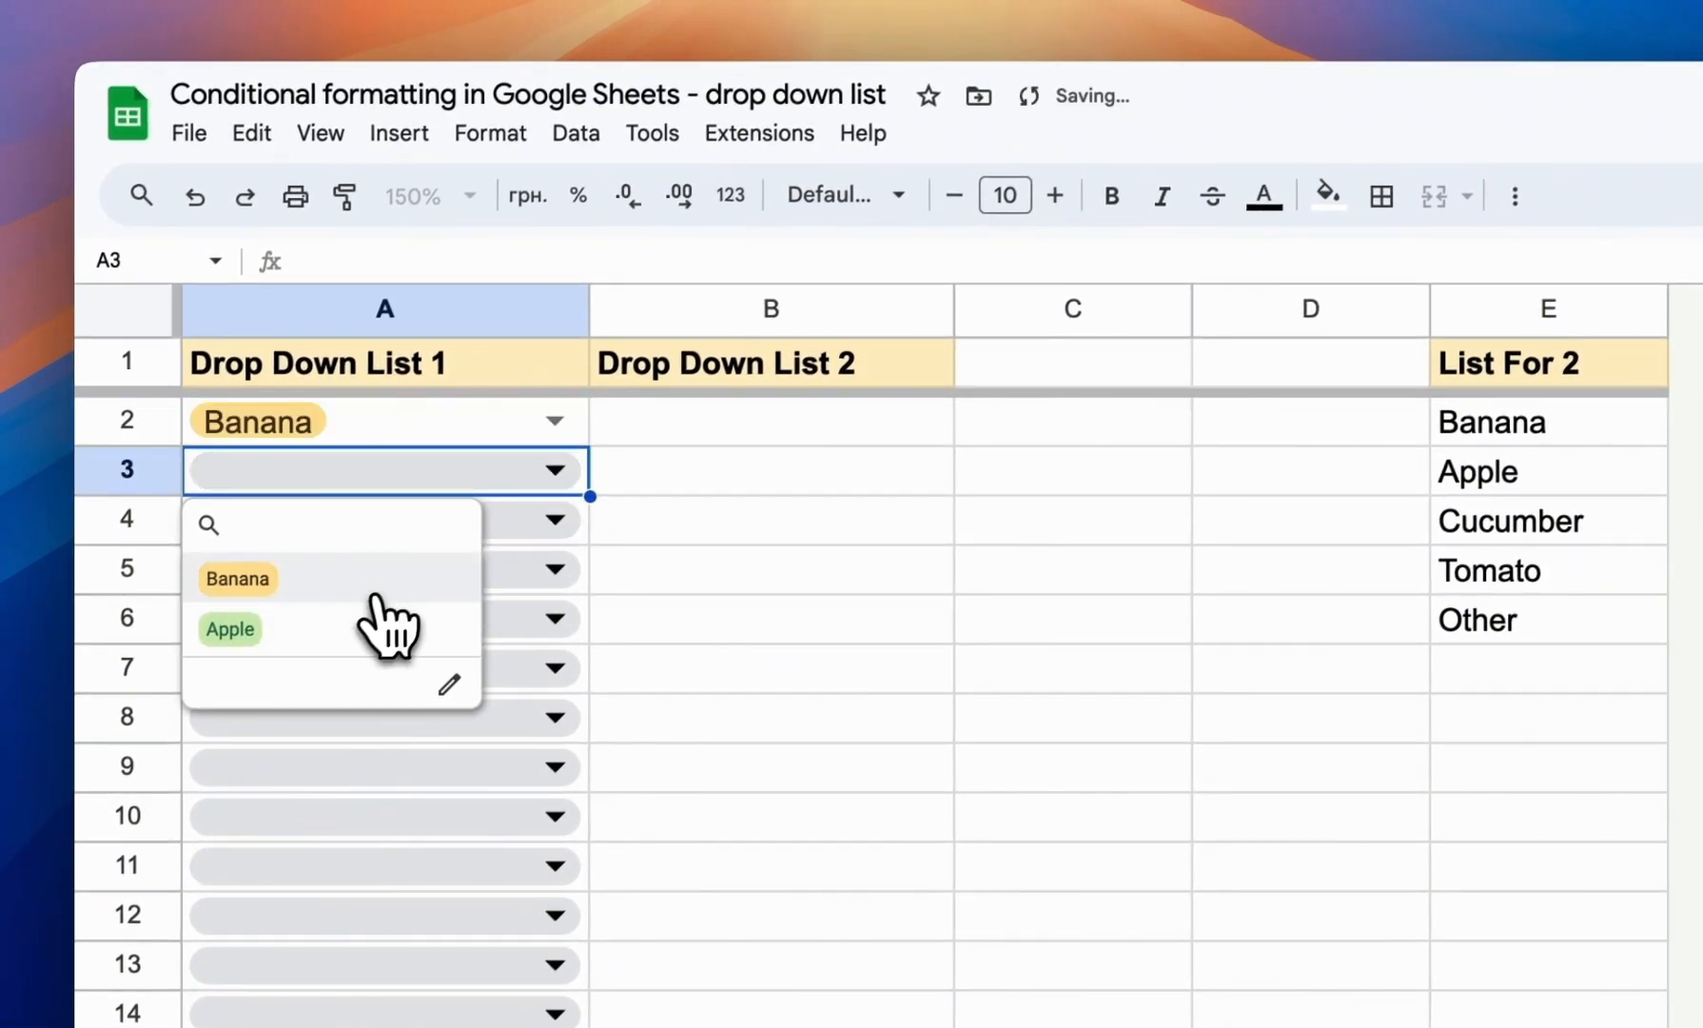
left_click(381, 628)
left_click(869, 628)
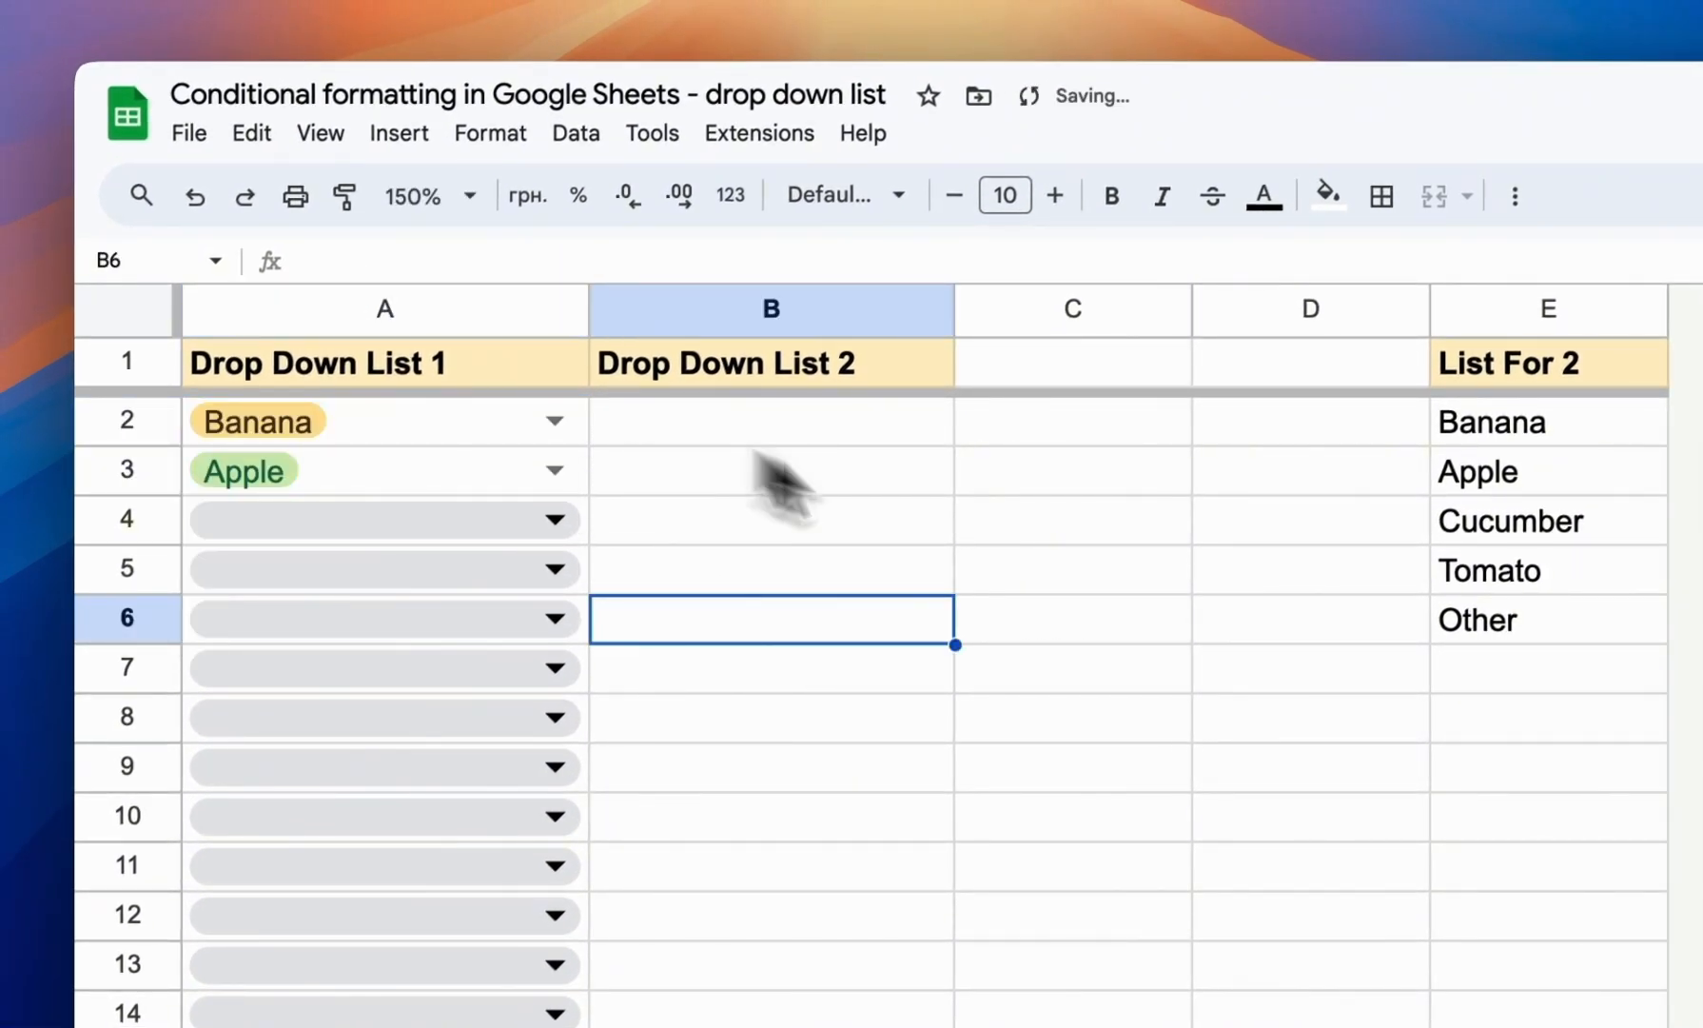
Add a data validation rule for B2:B14 using the Dropdown (from a range) criteria.
left_click(792, 433)
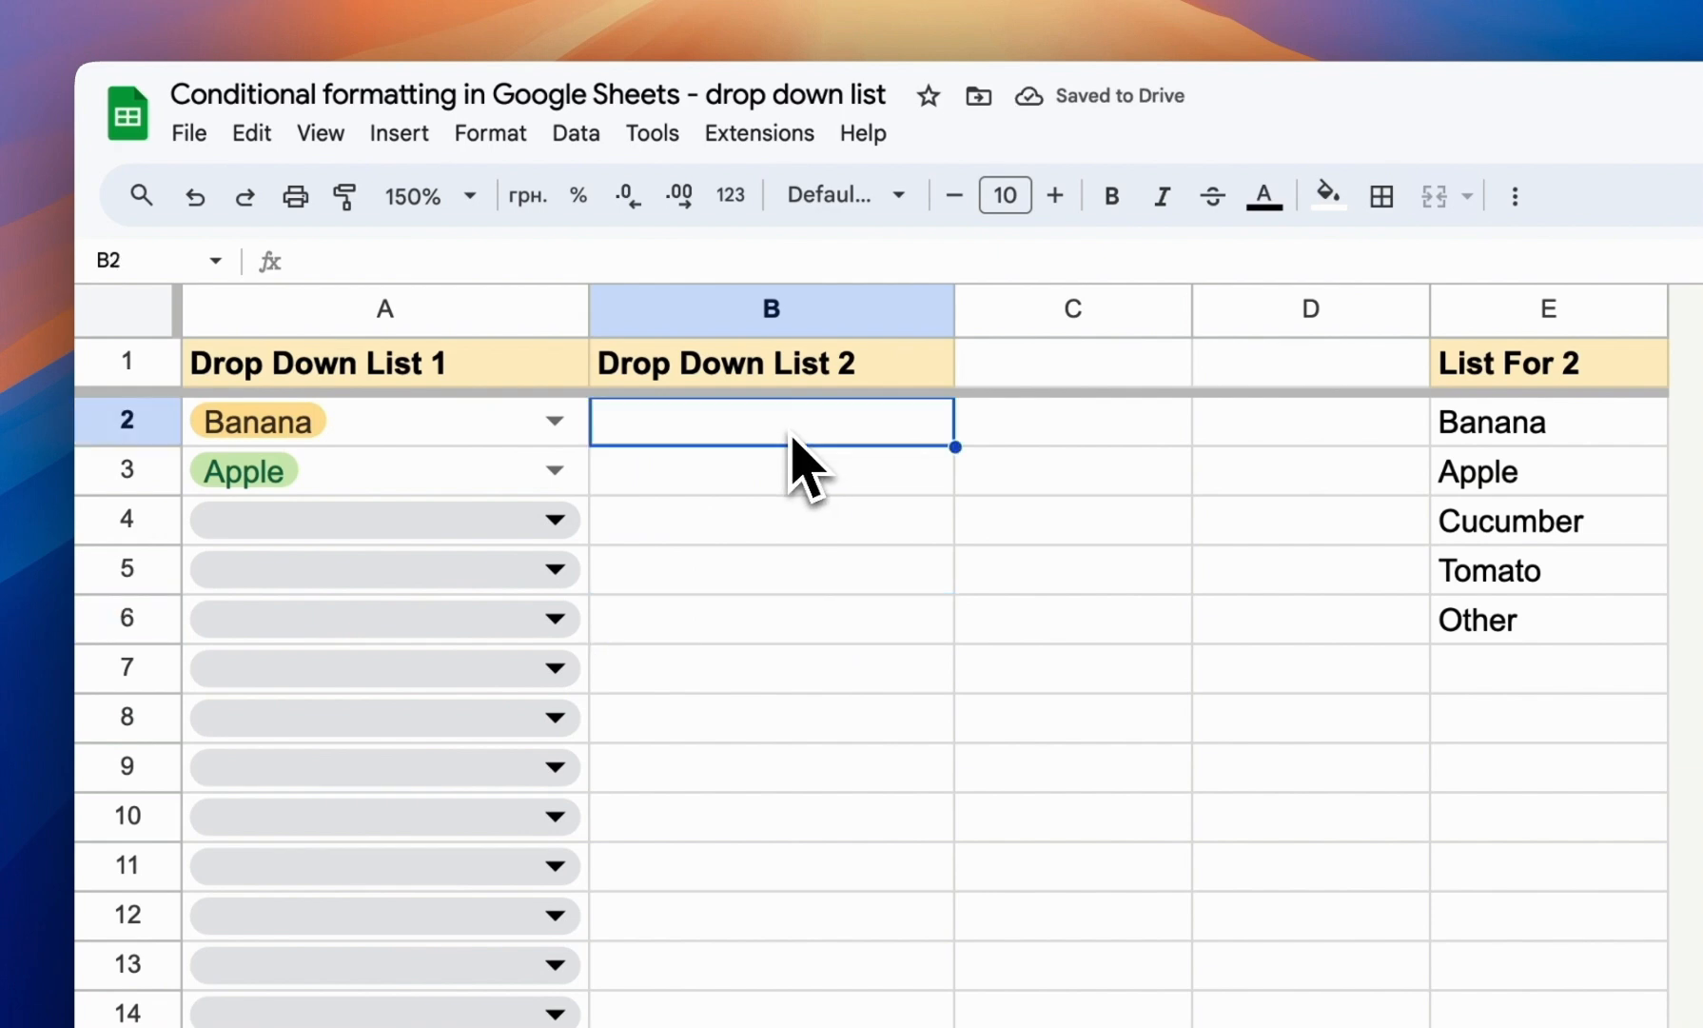
key("super+shift+Down")
right_click(792, 447)
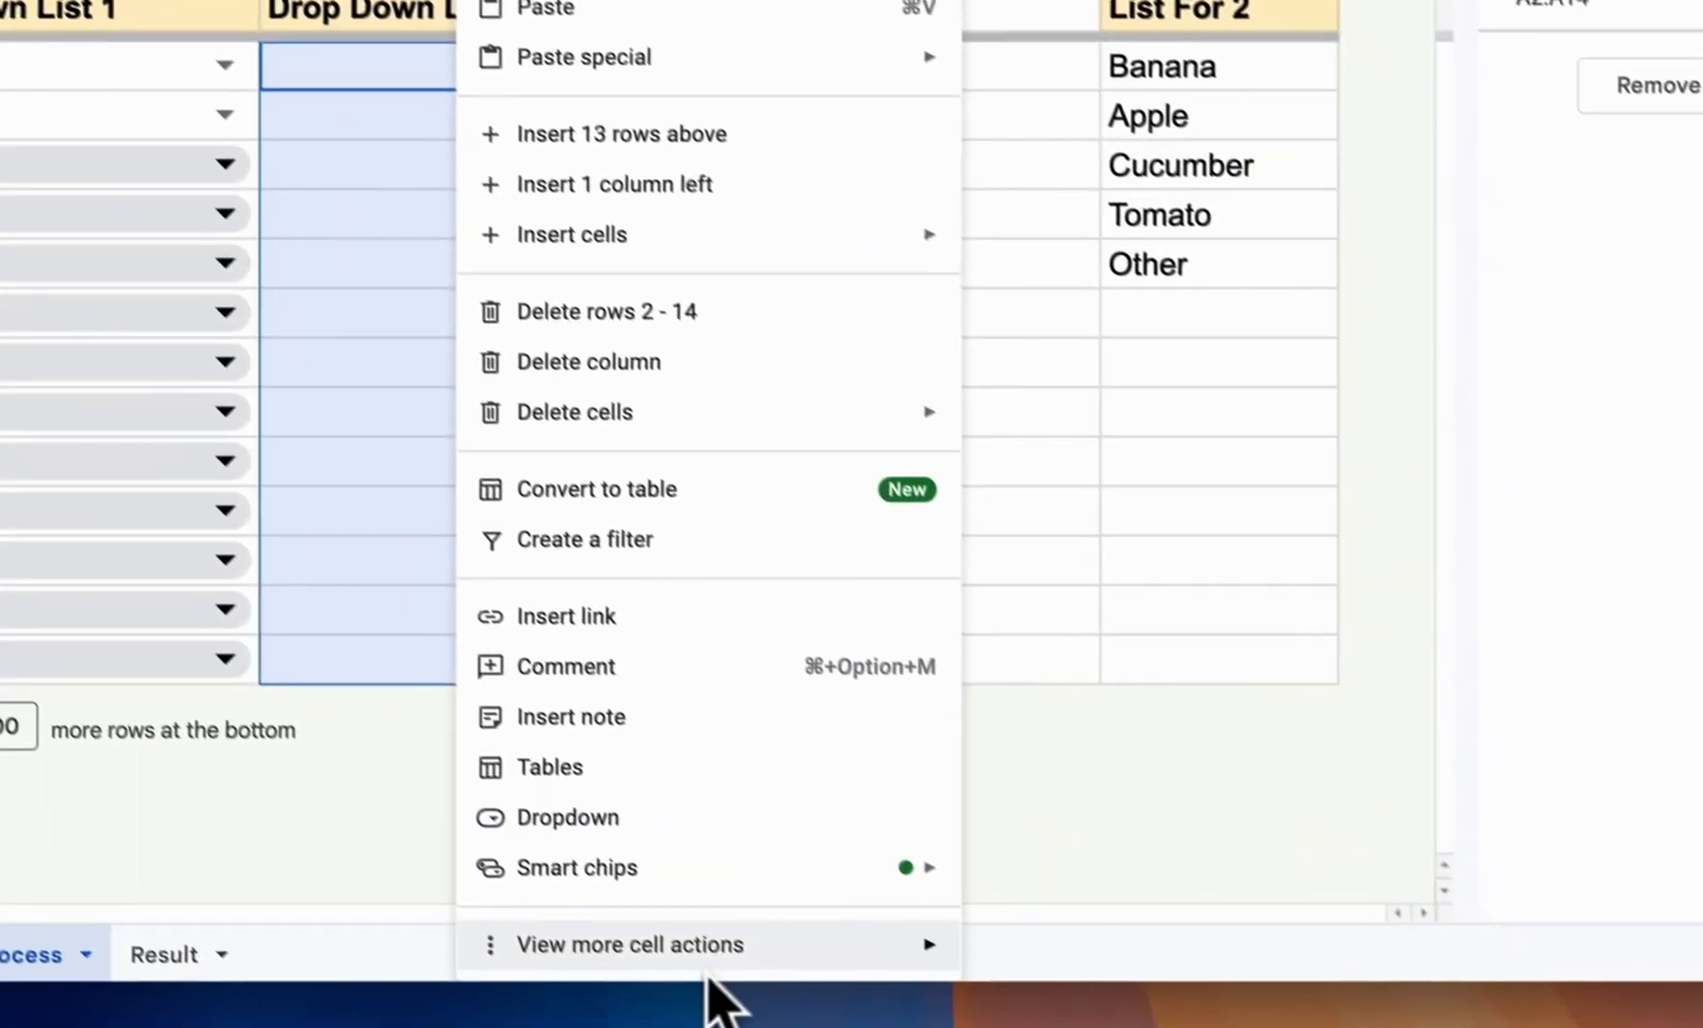
mouse_move(936, 1027)
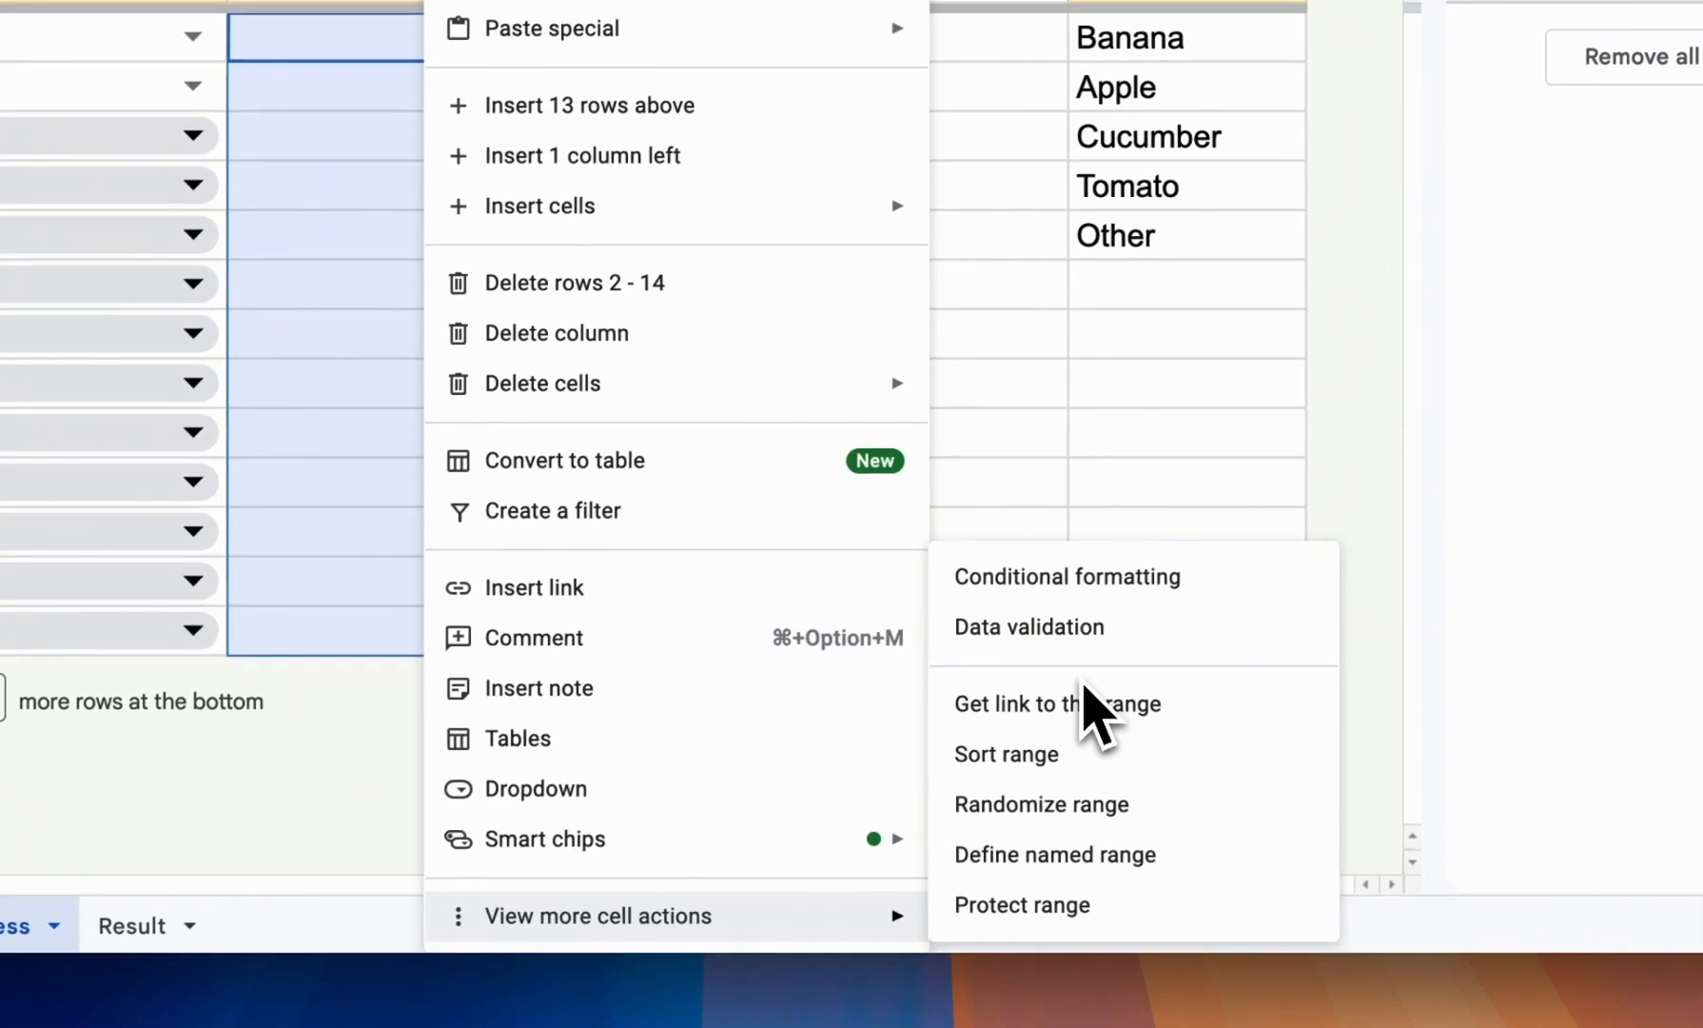
left_click(1094, 647)
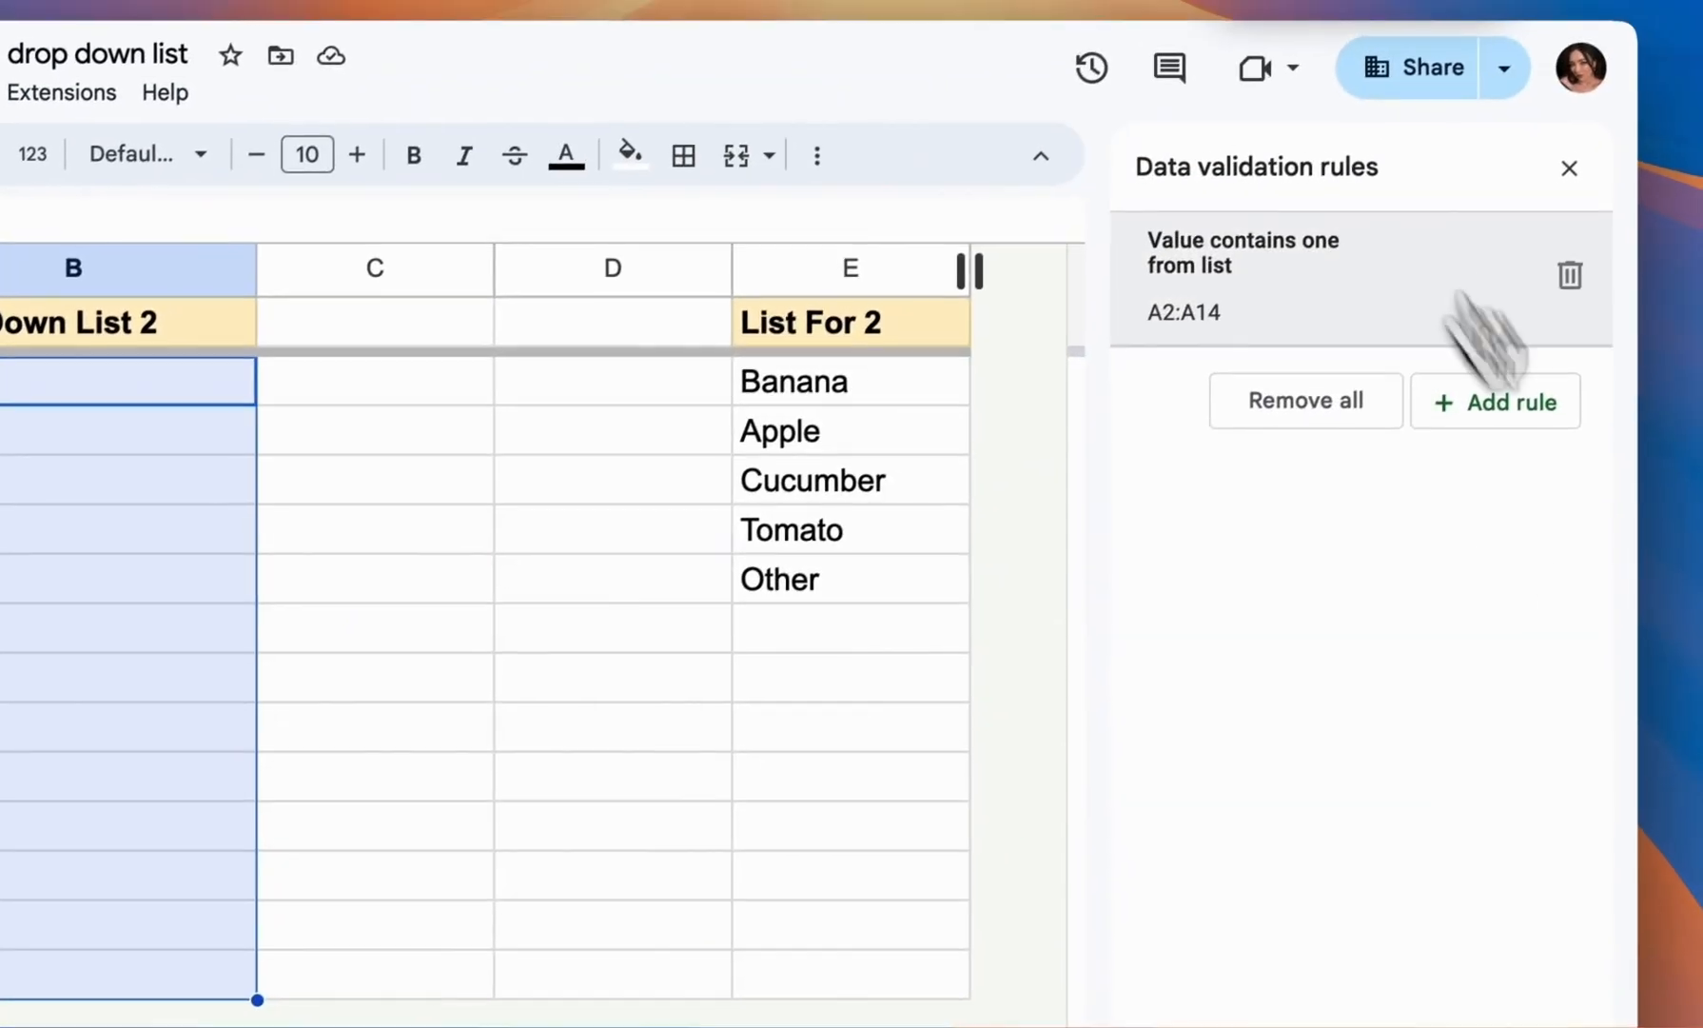
left_click(1489, 418)
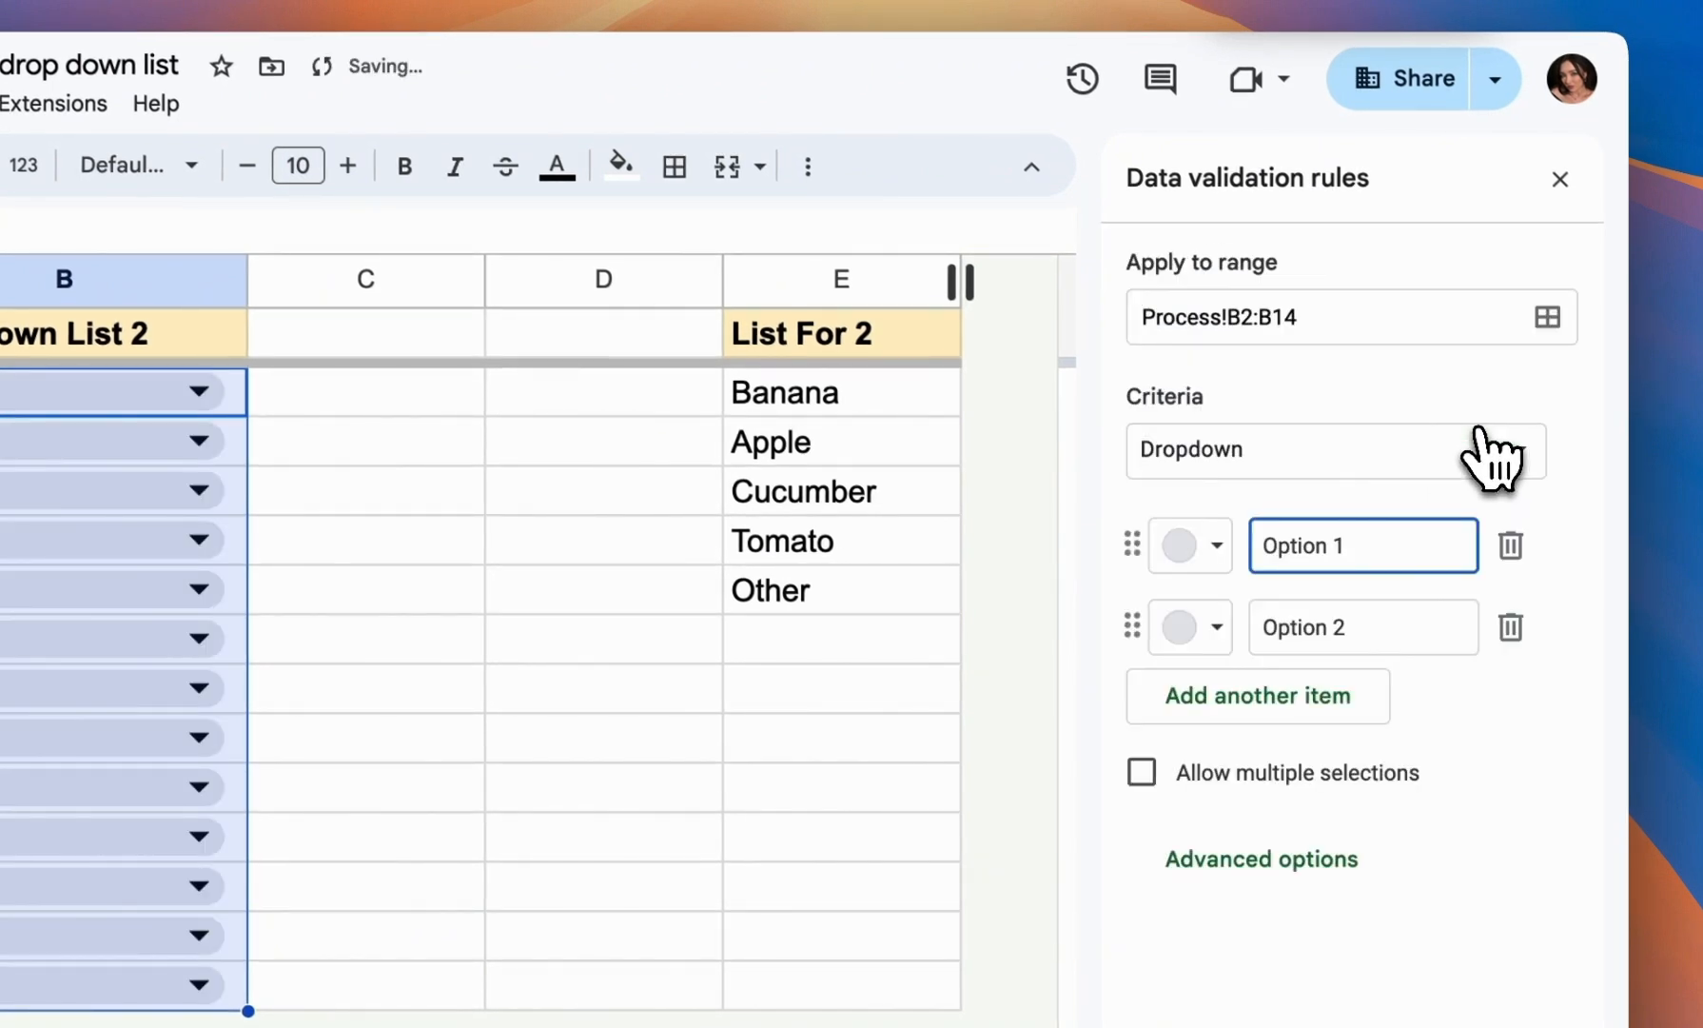
left_click(1473, 467)
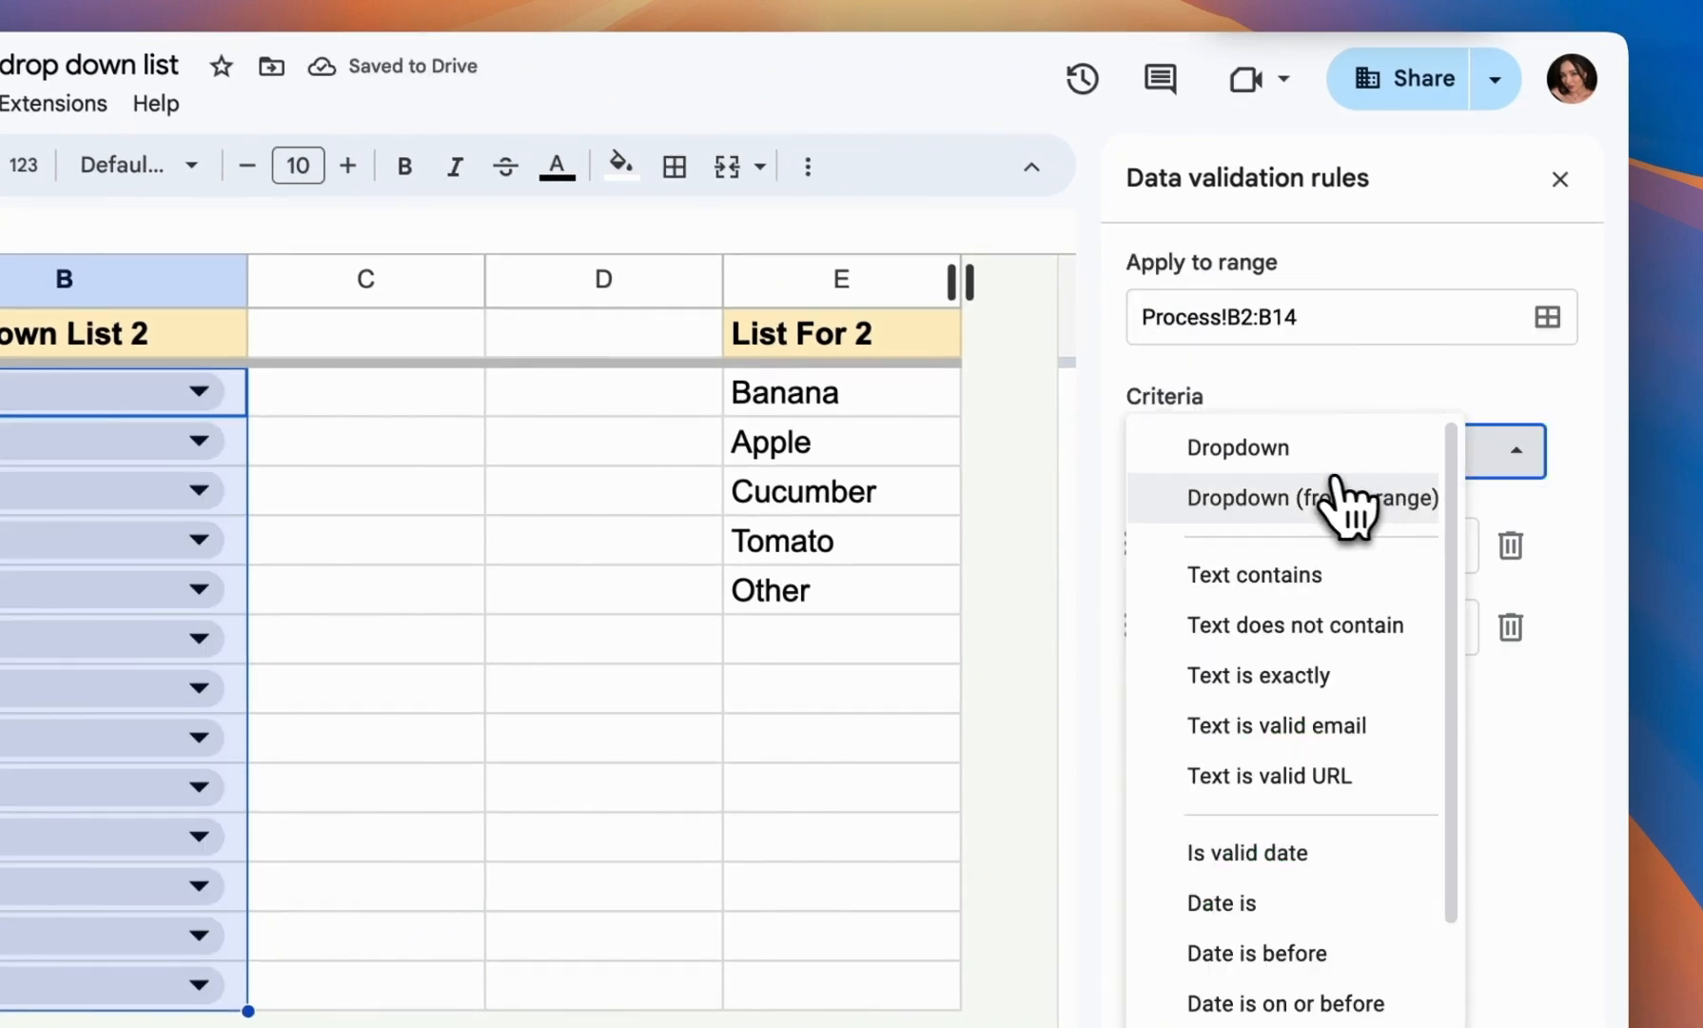
left_click(1324, 514)
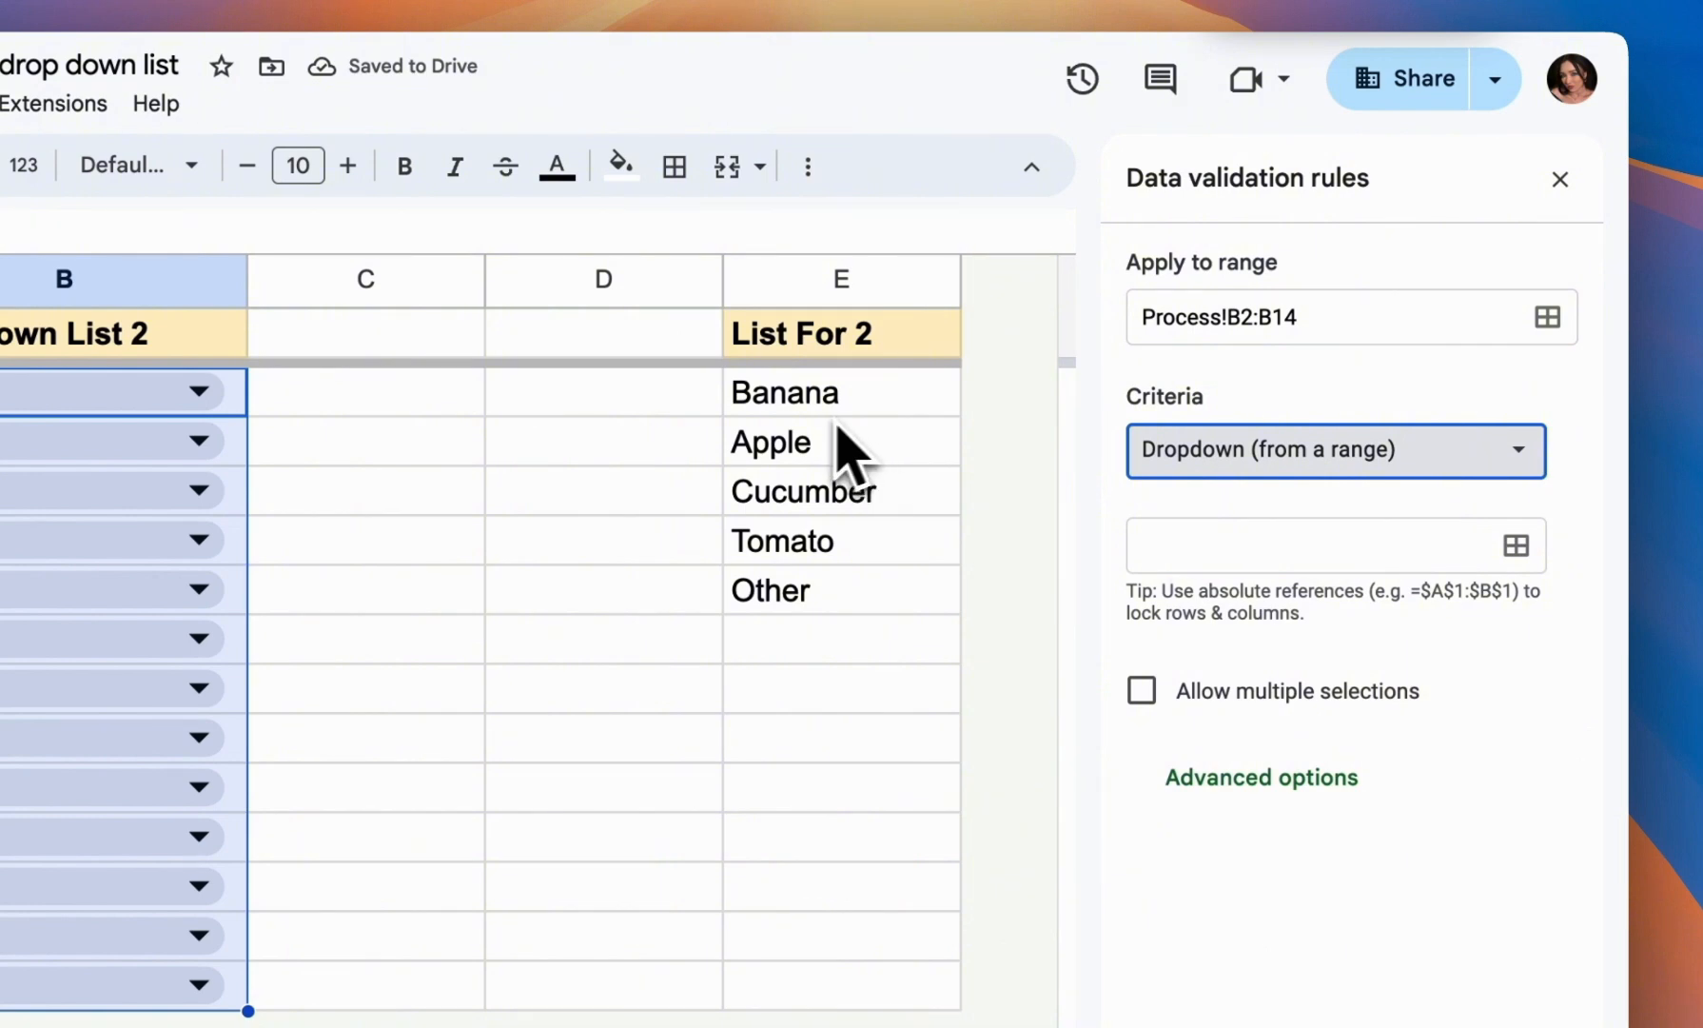
Set the source range of the B2:B14 dropdown to the List For 2 cells E2:E14.
left_click(1515, 546)
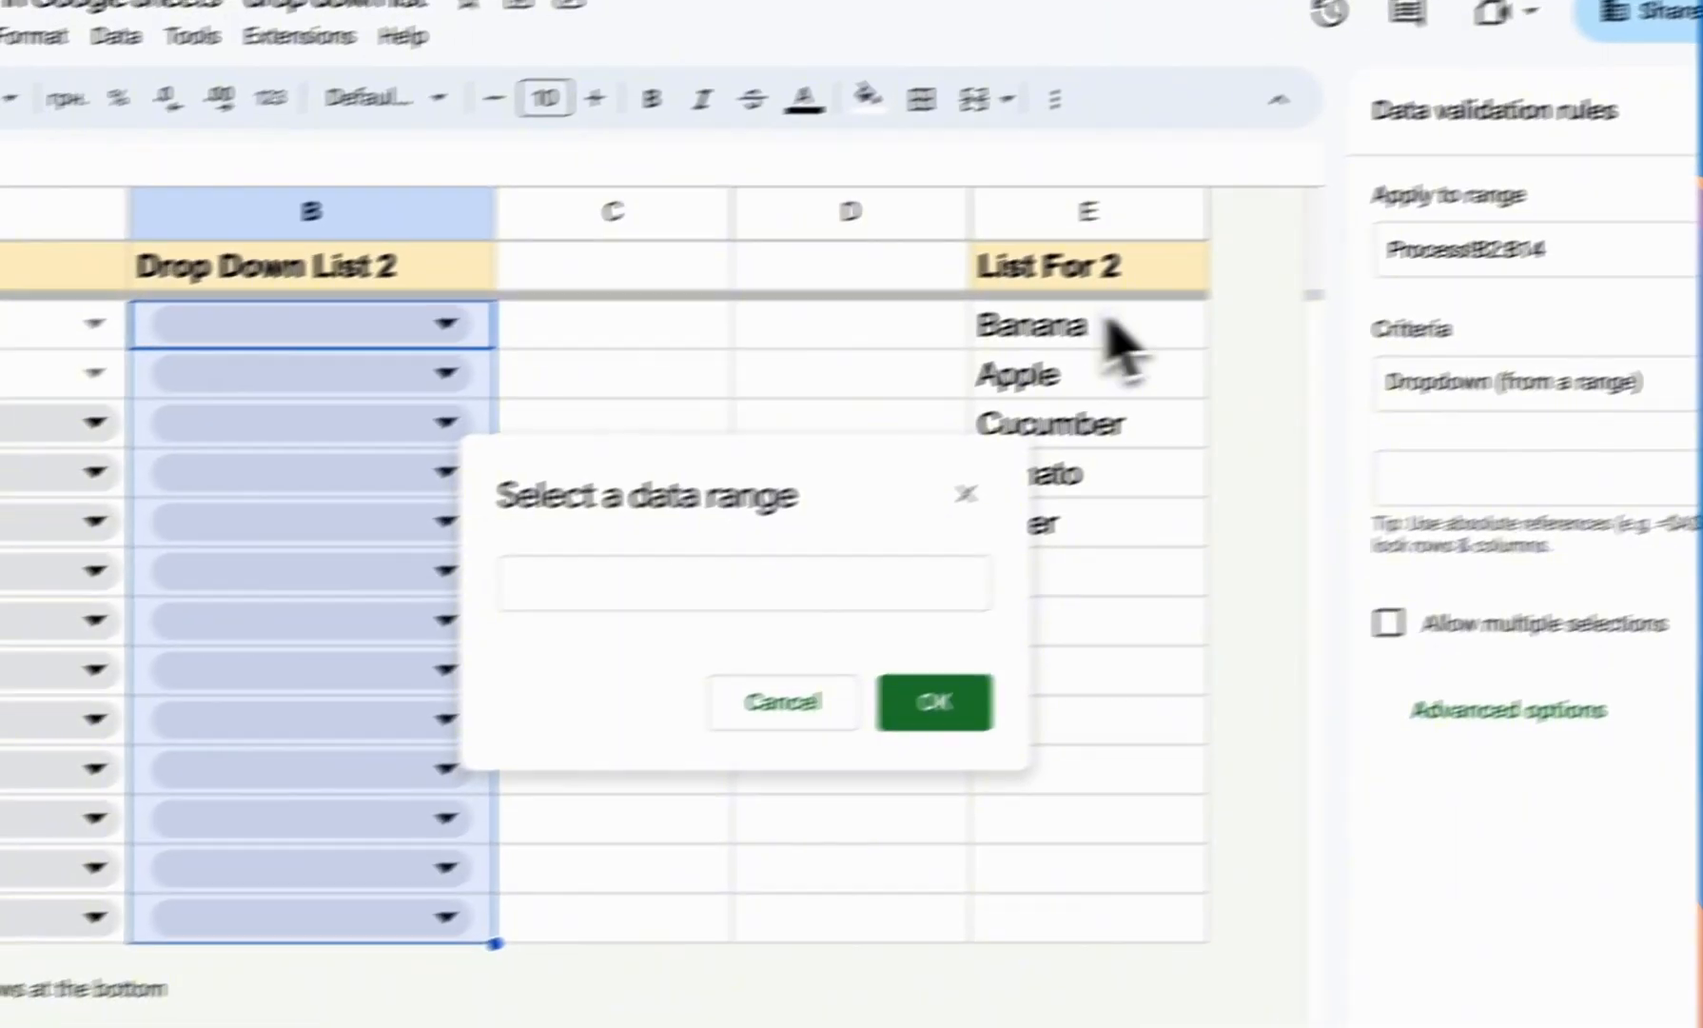
left_click_drag(837, 392, 862, 1012)
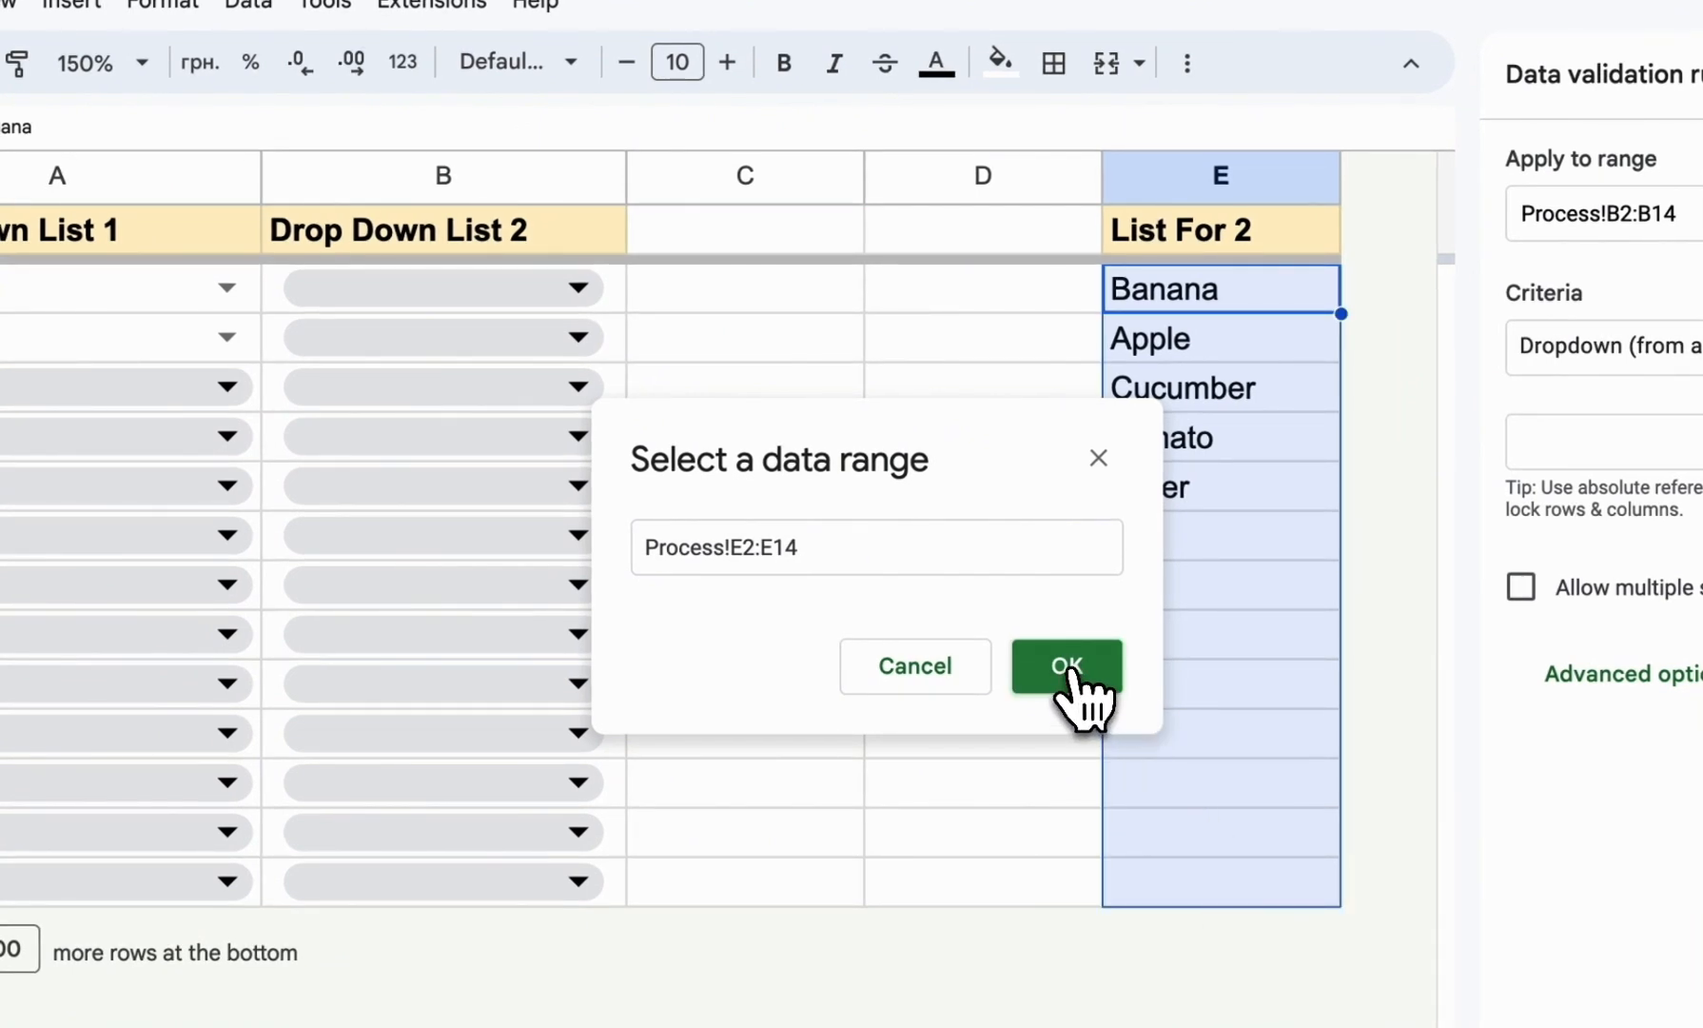
left_click(1068, 666)
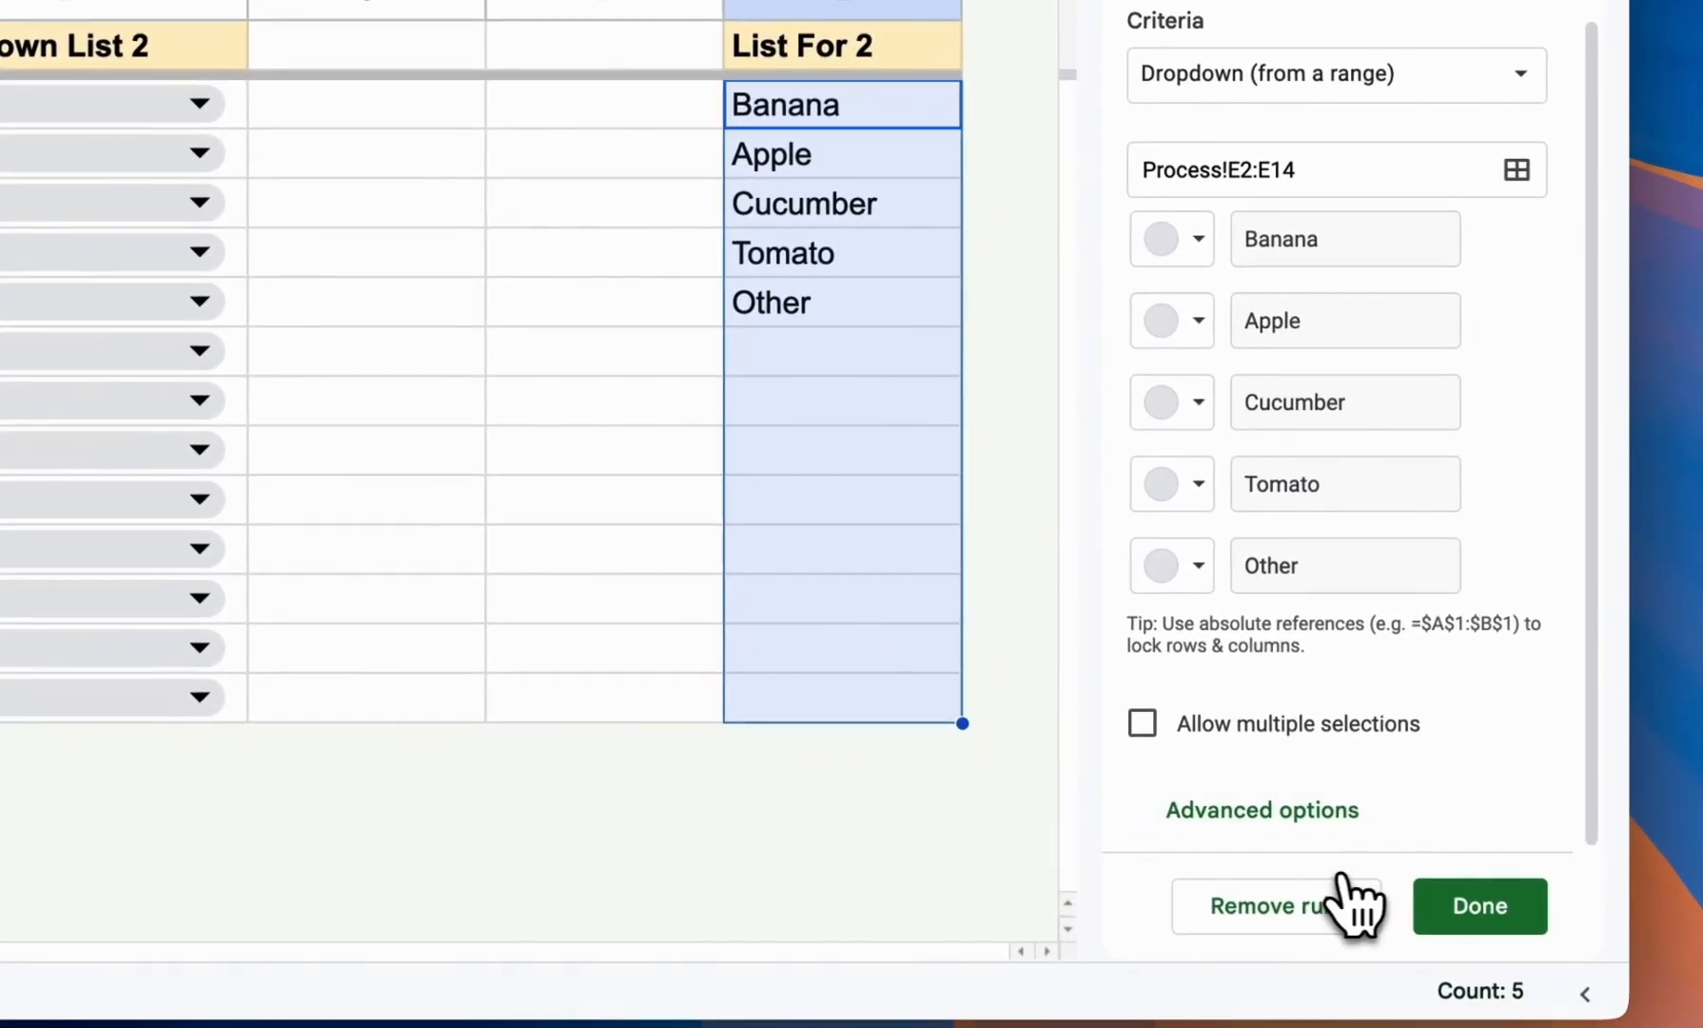
Show the rule's advanced options, colour Banana yellow and Apple green, and save the B2:B14 rule.
left_click(1314, 826)
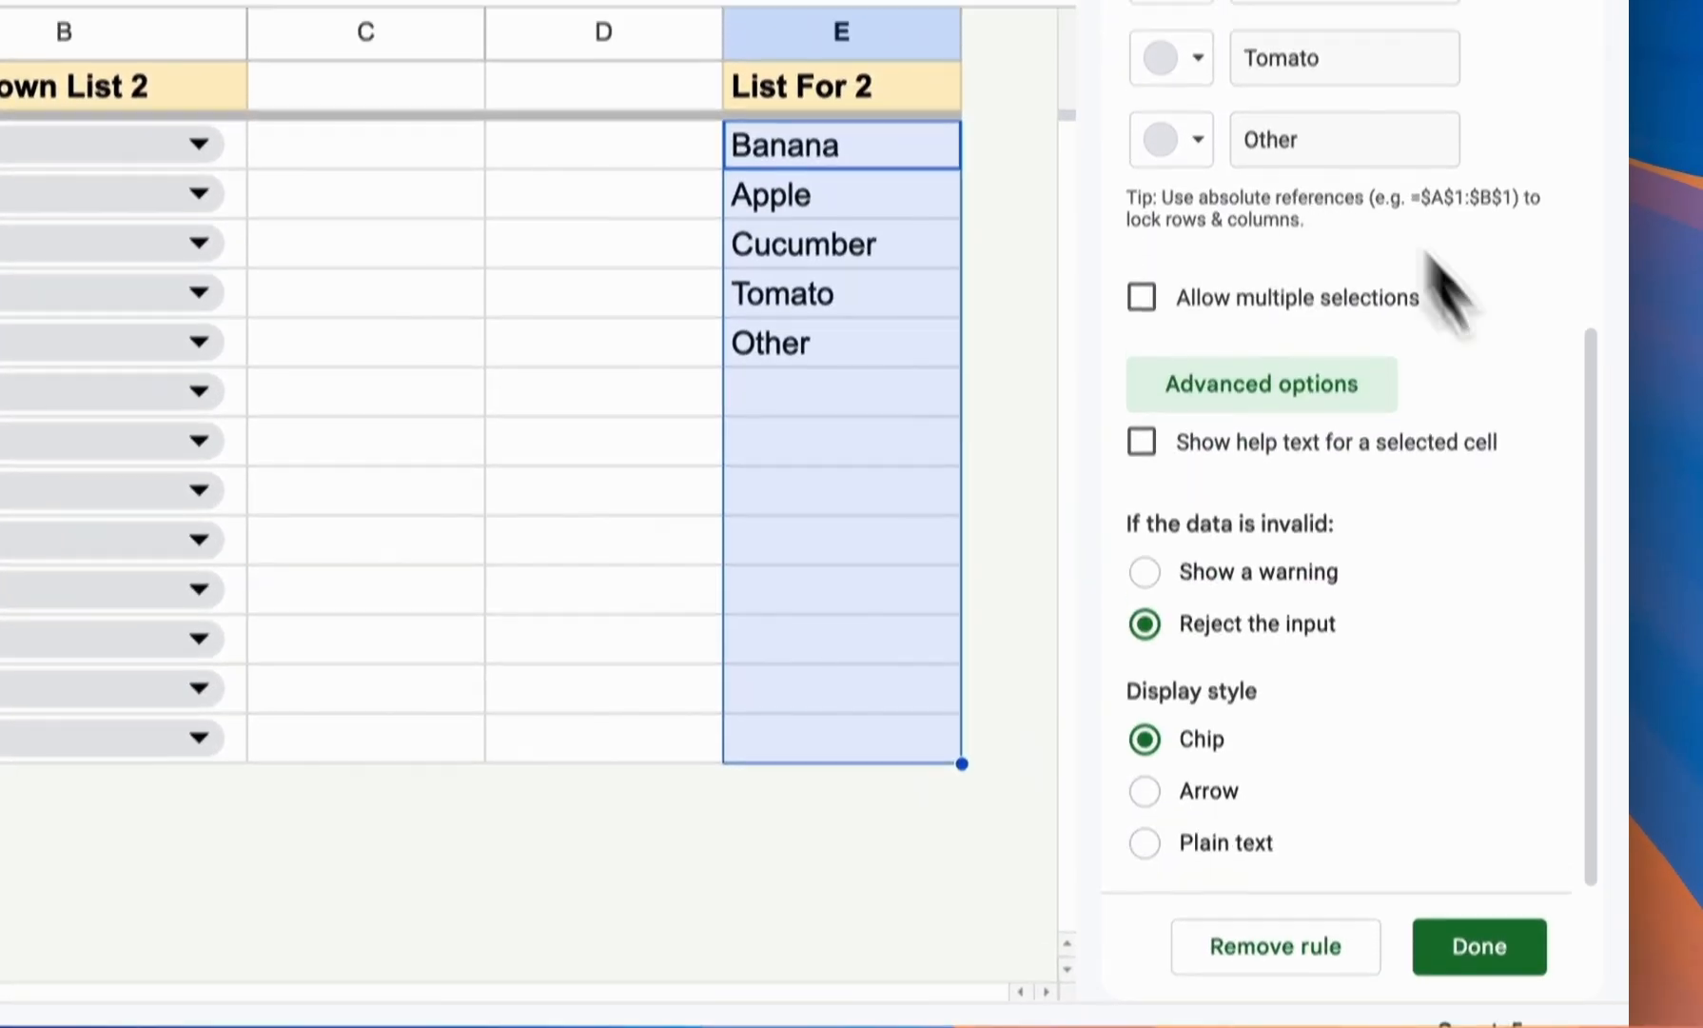
scroll(1401, 640, "up", 5)
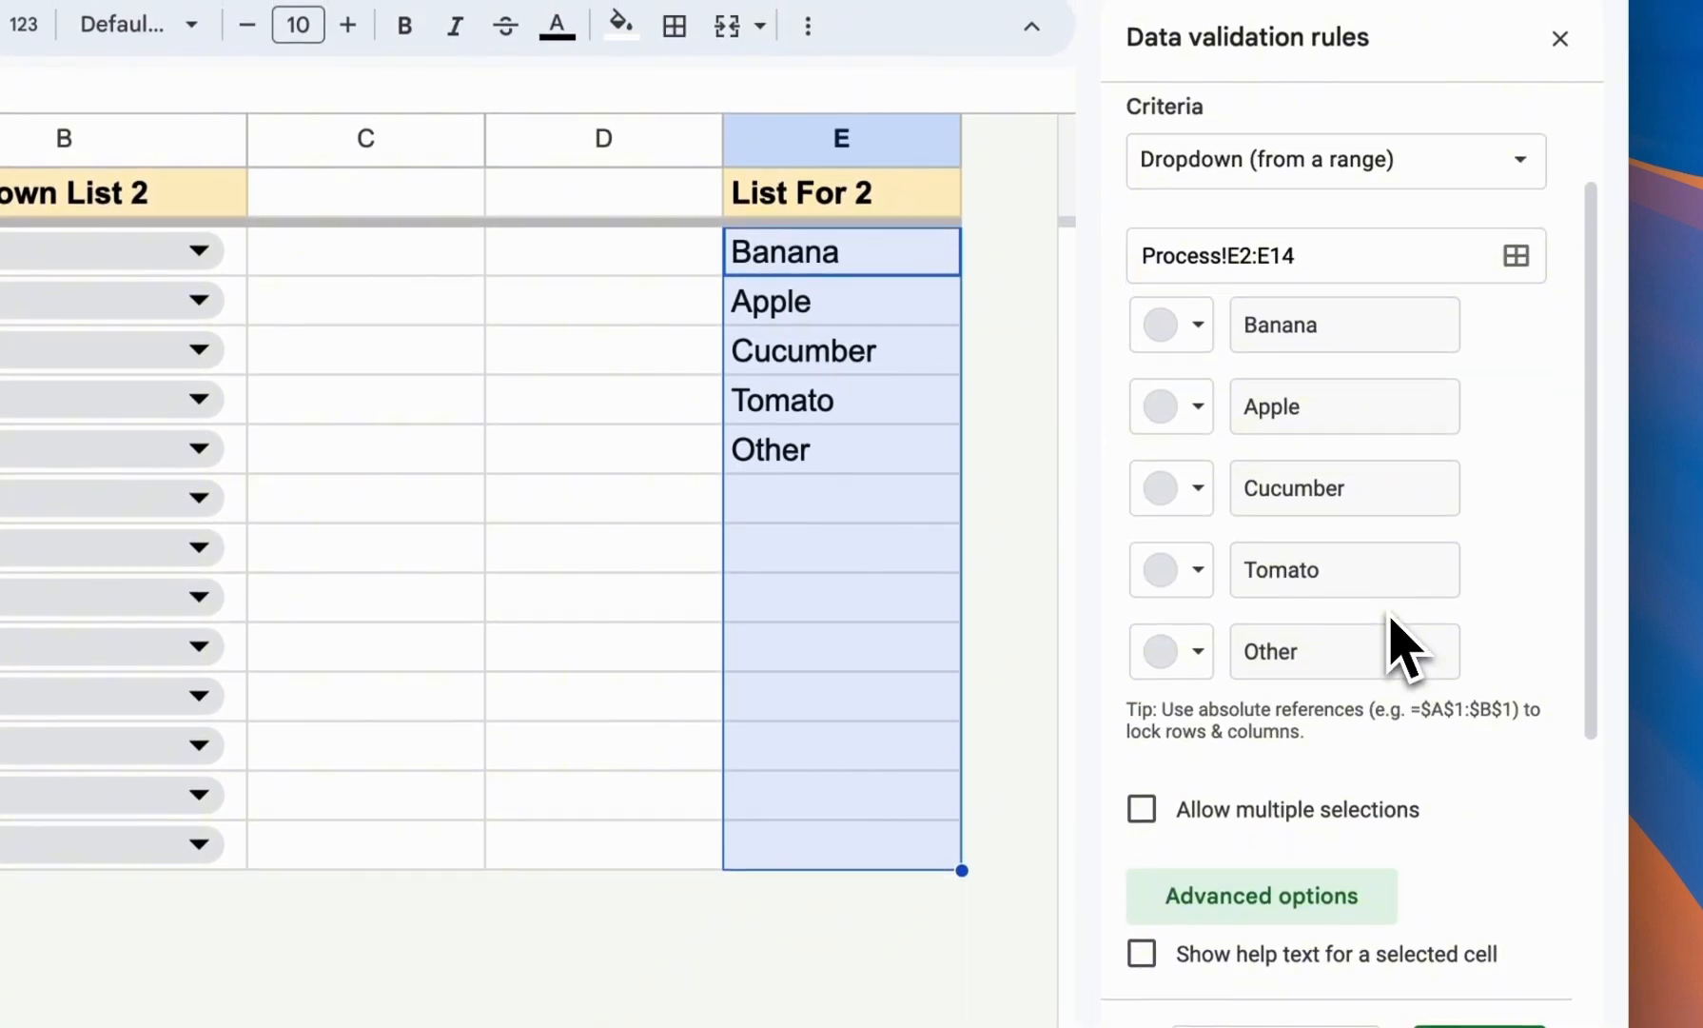
scroll(1403, 647, "up", 2)
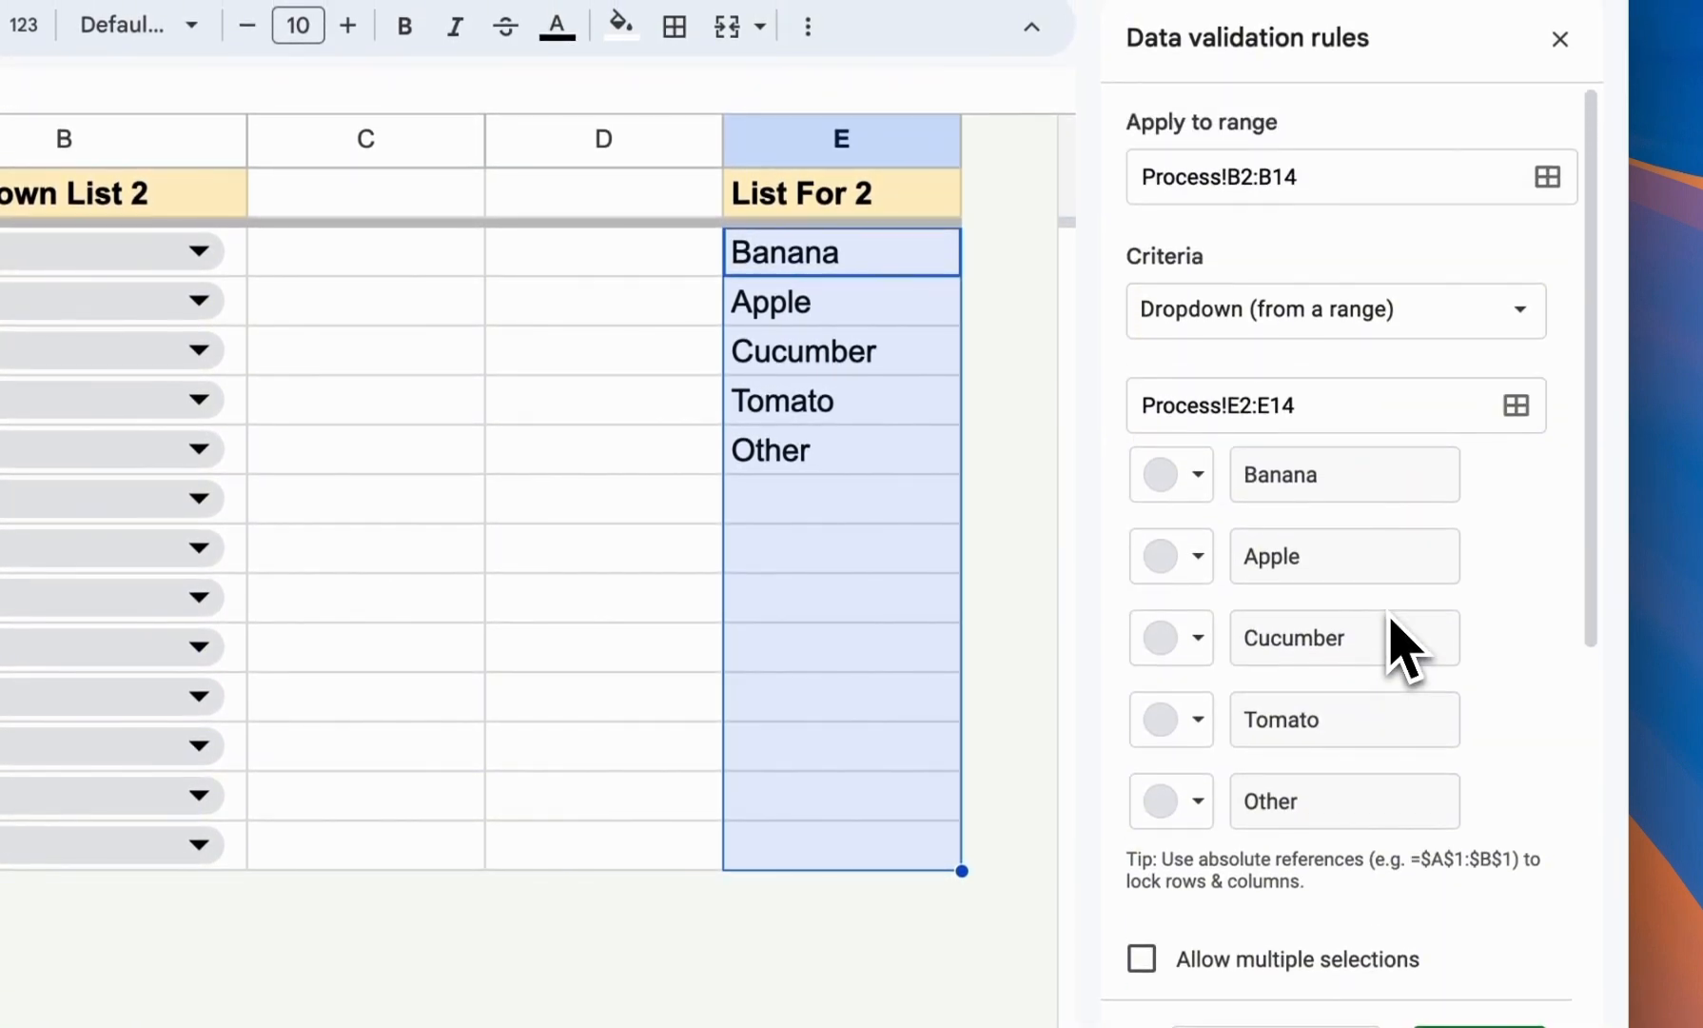
left_click(1197, 475)
left_click(1339, 590)
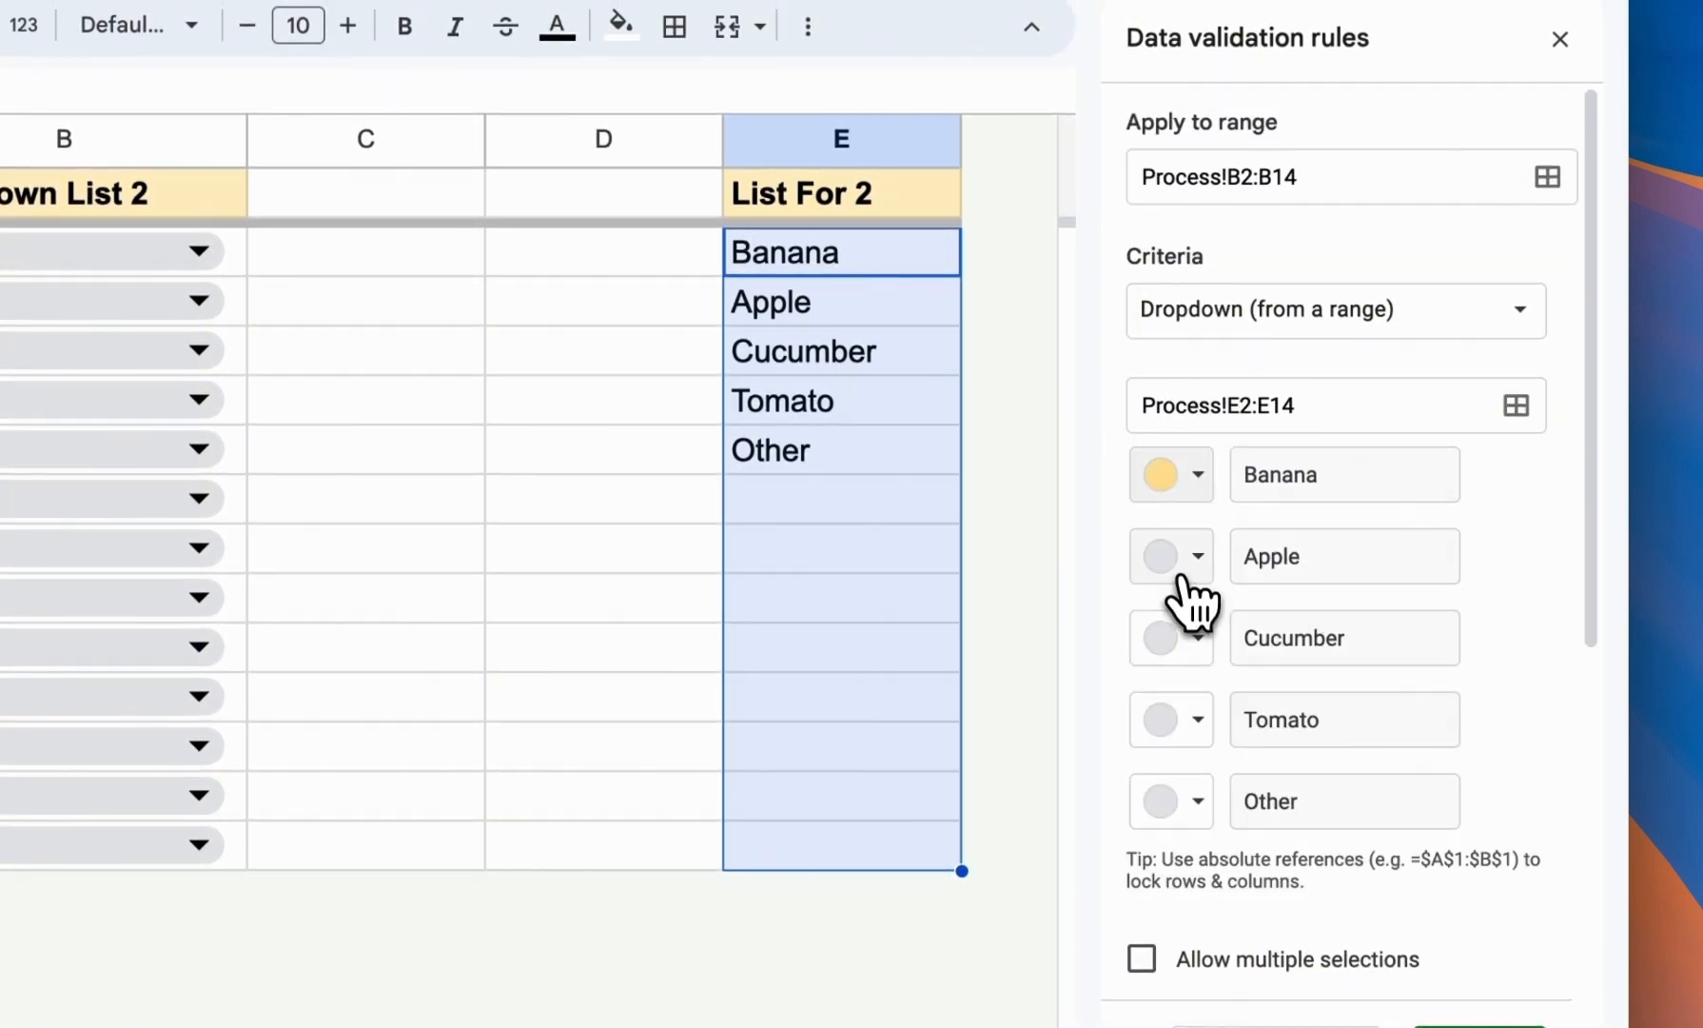
left_click(1185, 562)
left_click(1391, 672)
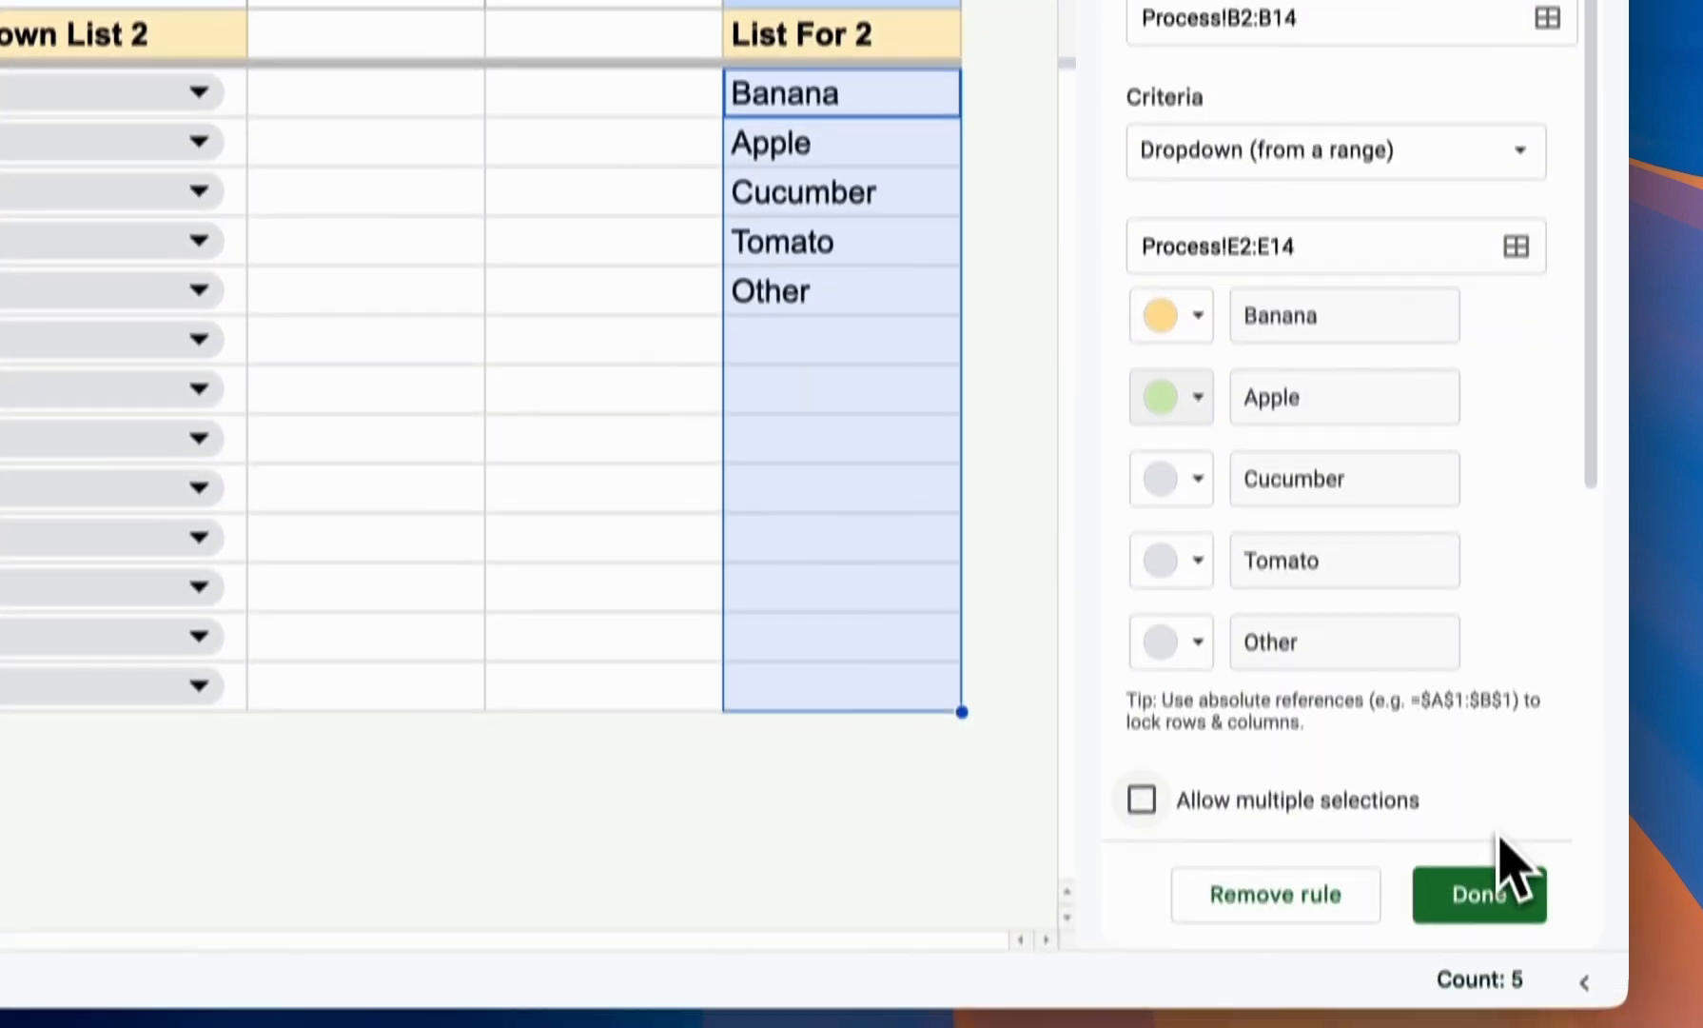
left_click(1508, 852)
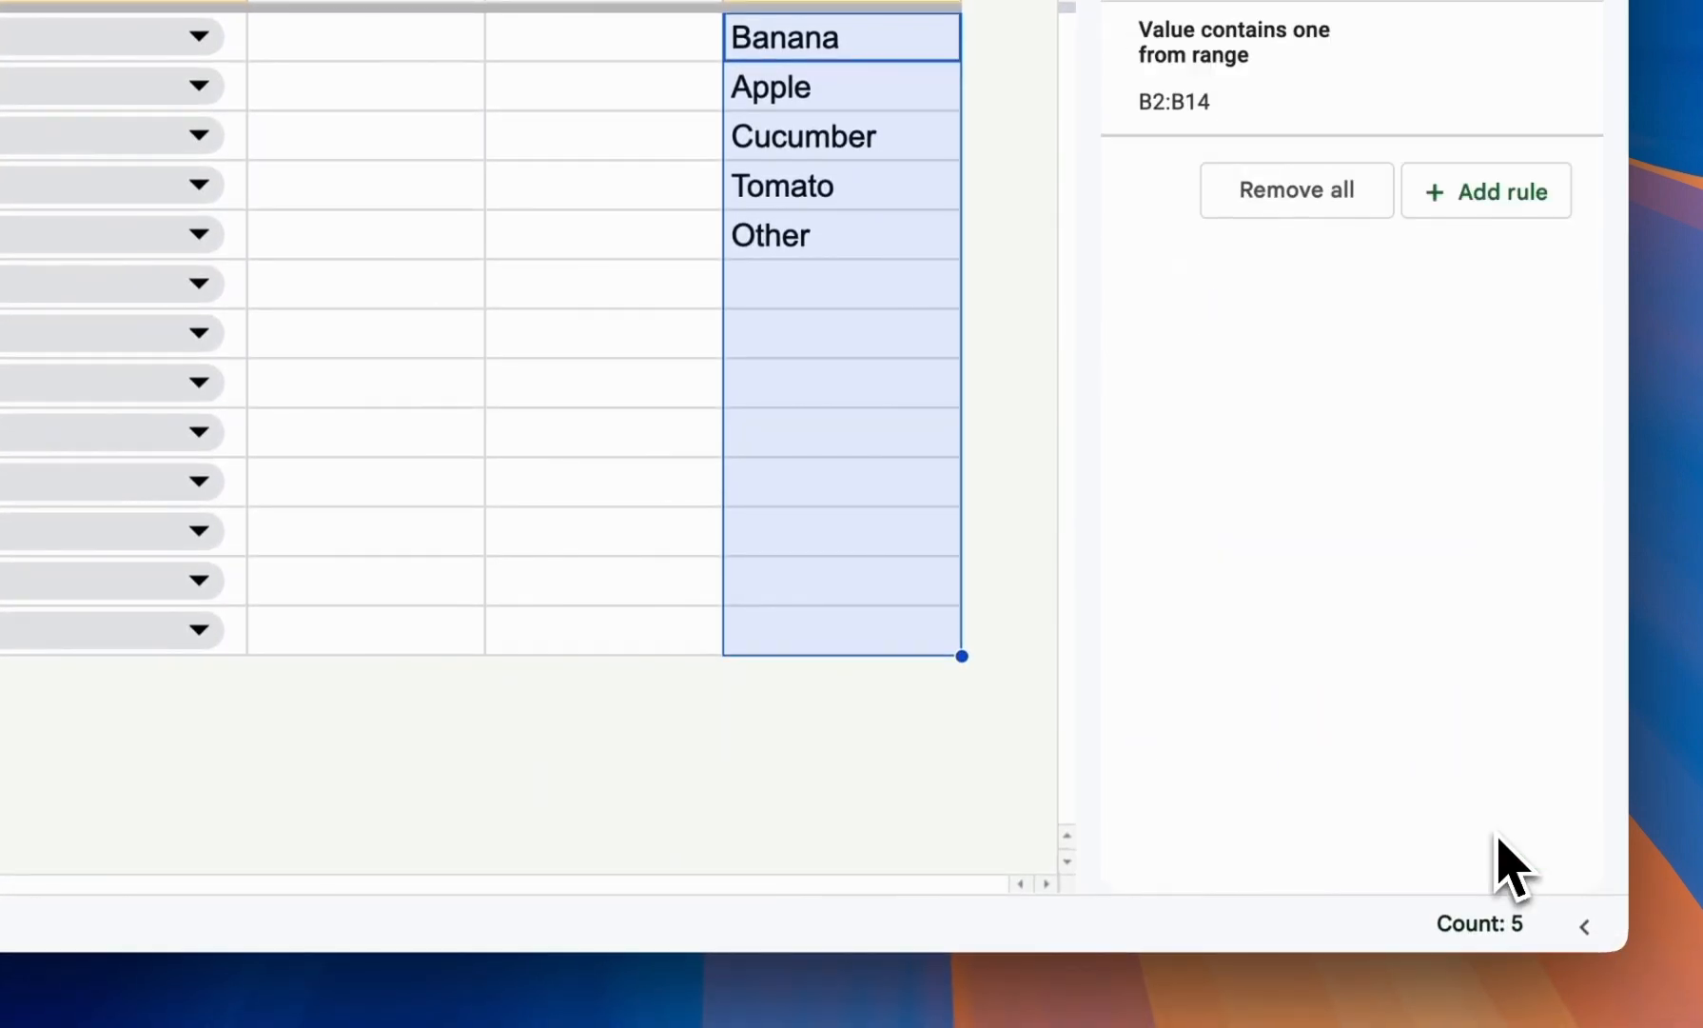
Open the dropdown in B2 to check the items it offers, and close it without choosing one.
left_click(582, 323)
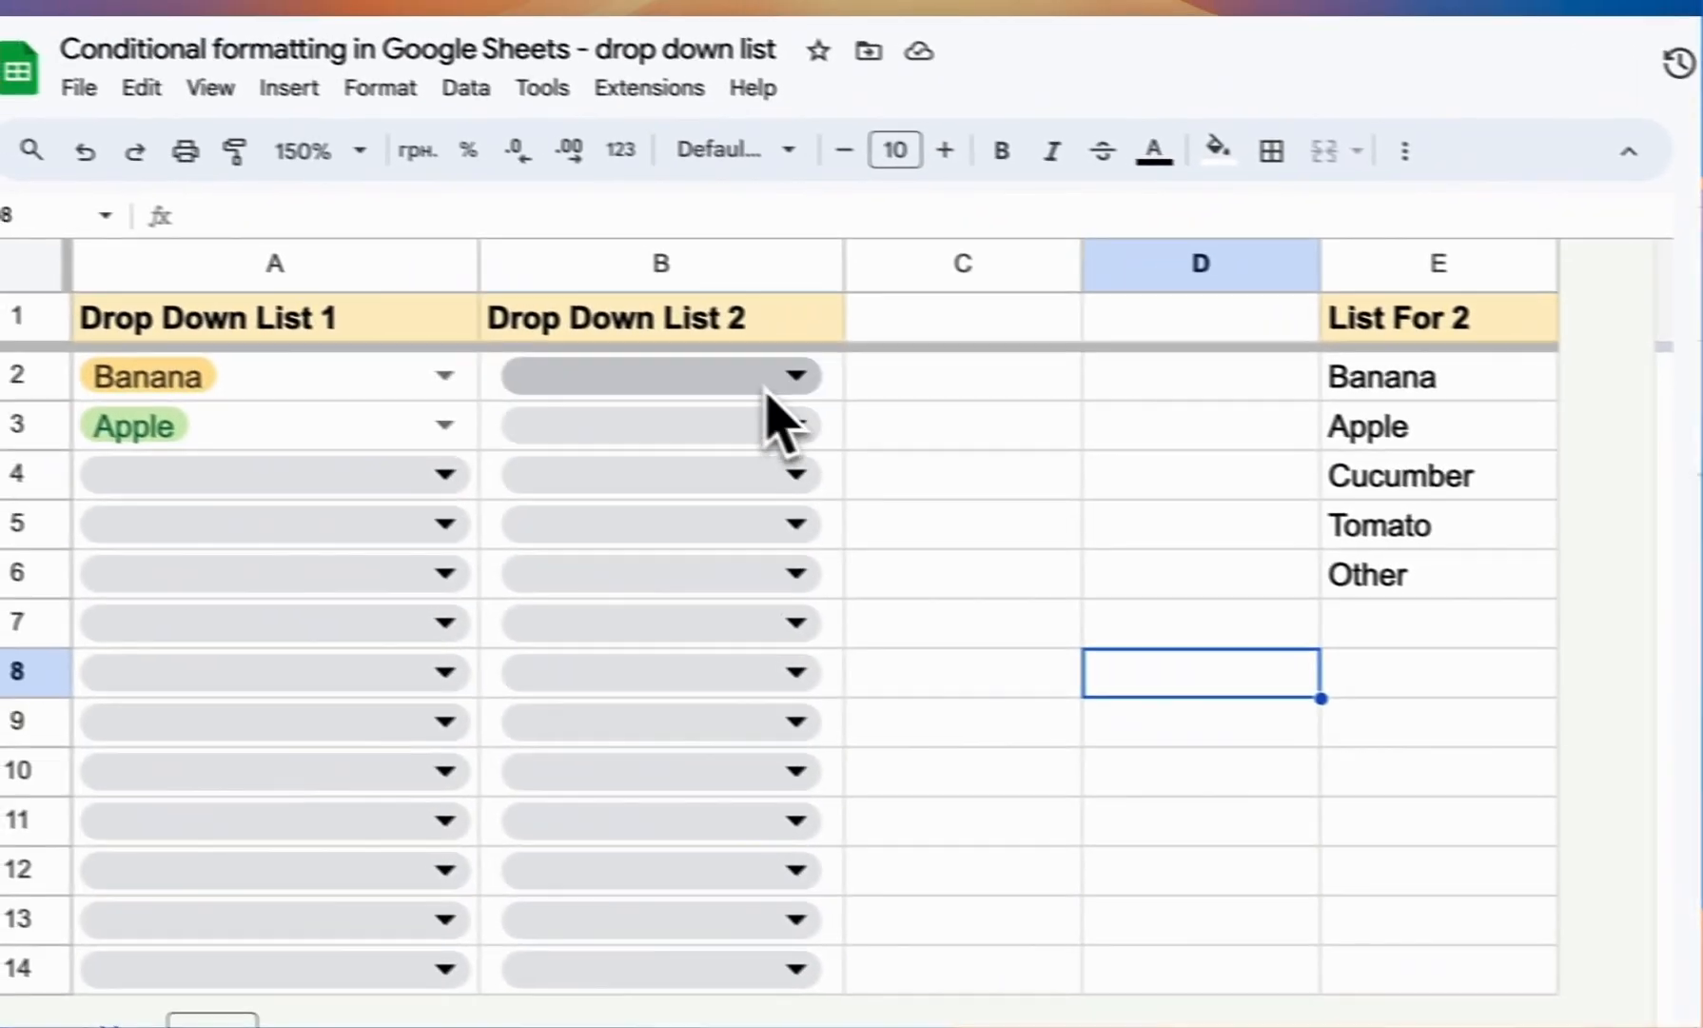
left_click(598, 226)
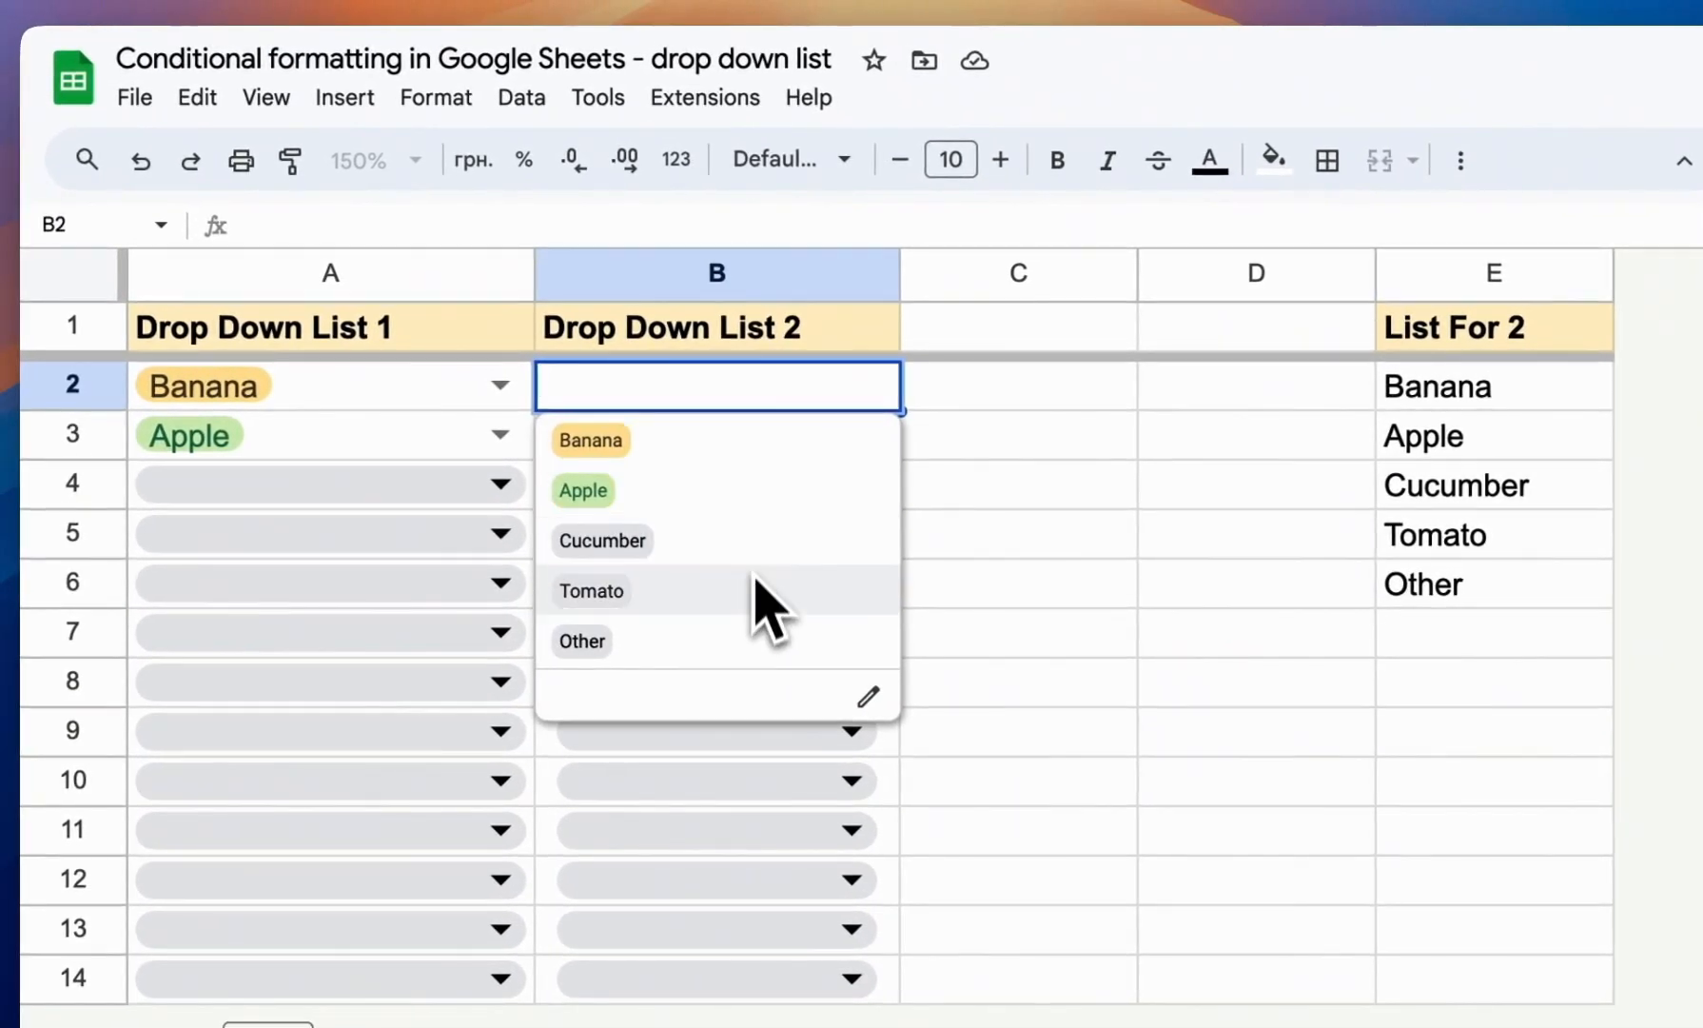
left_click(980, 493)
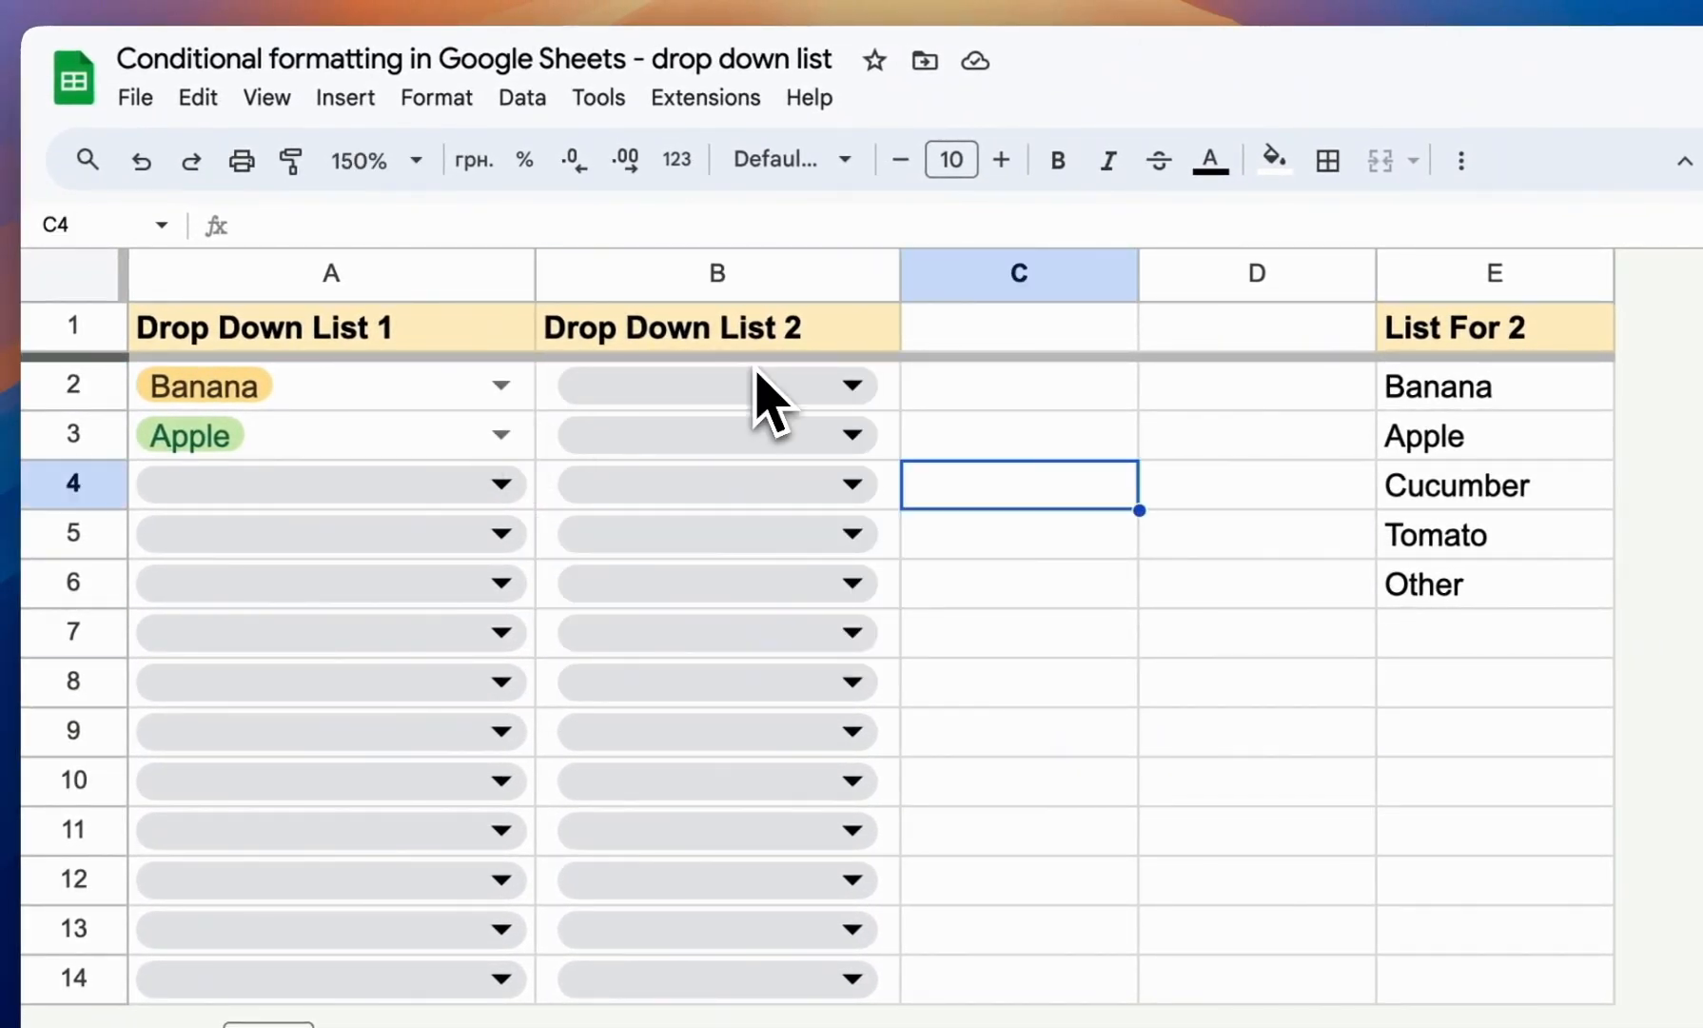
left_click(895, 396)
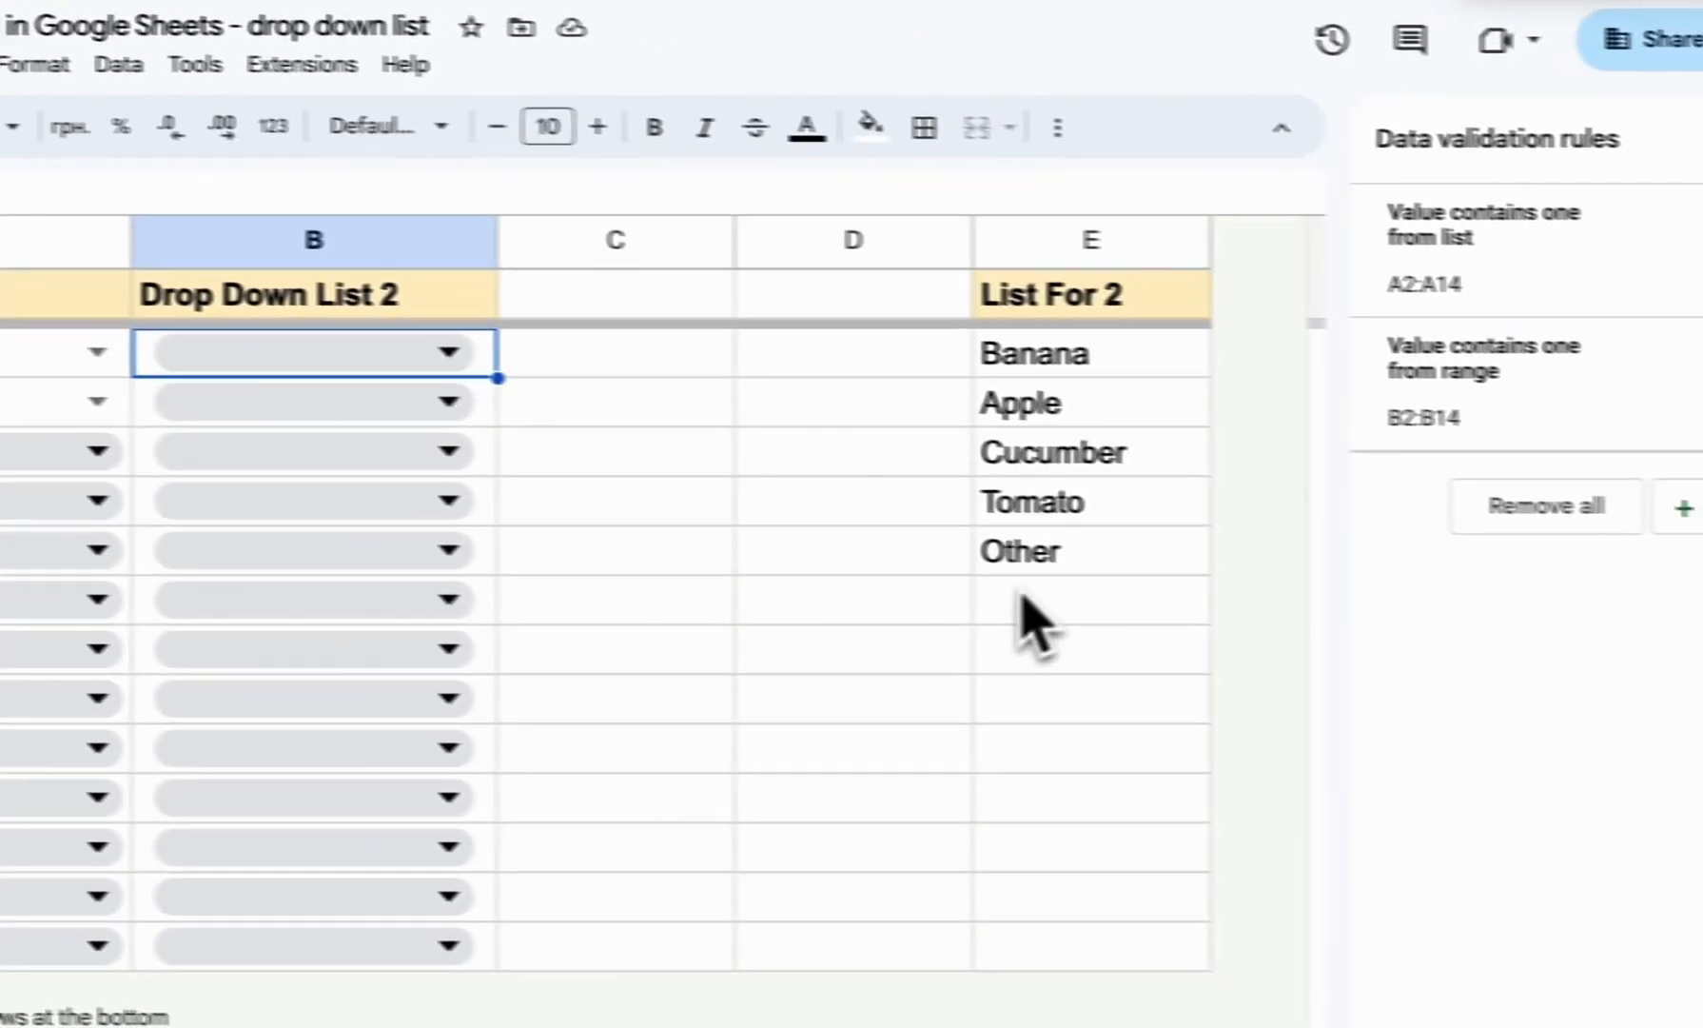
left_click(1435, 636)
left_click_drag(1466, 404, 1468, 471)
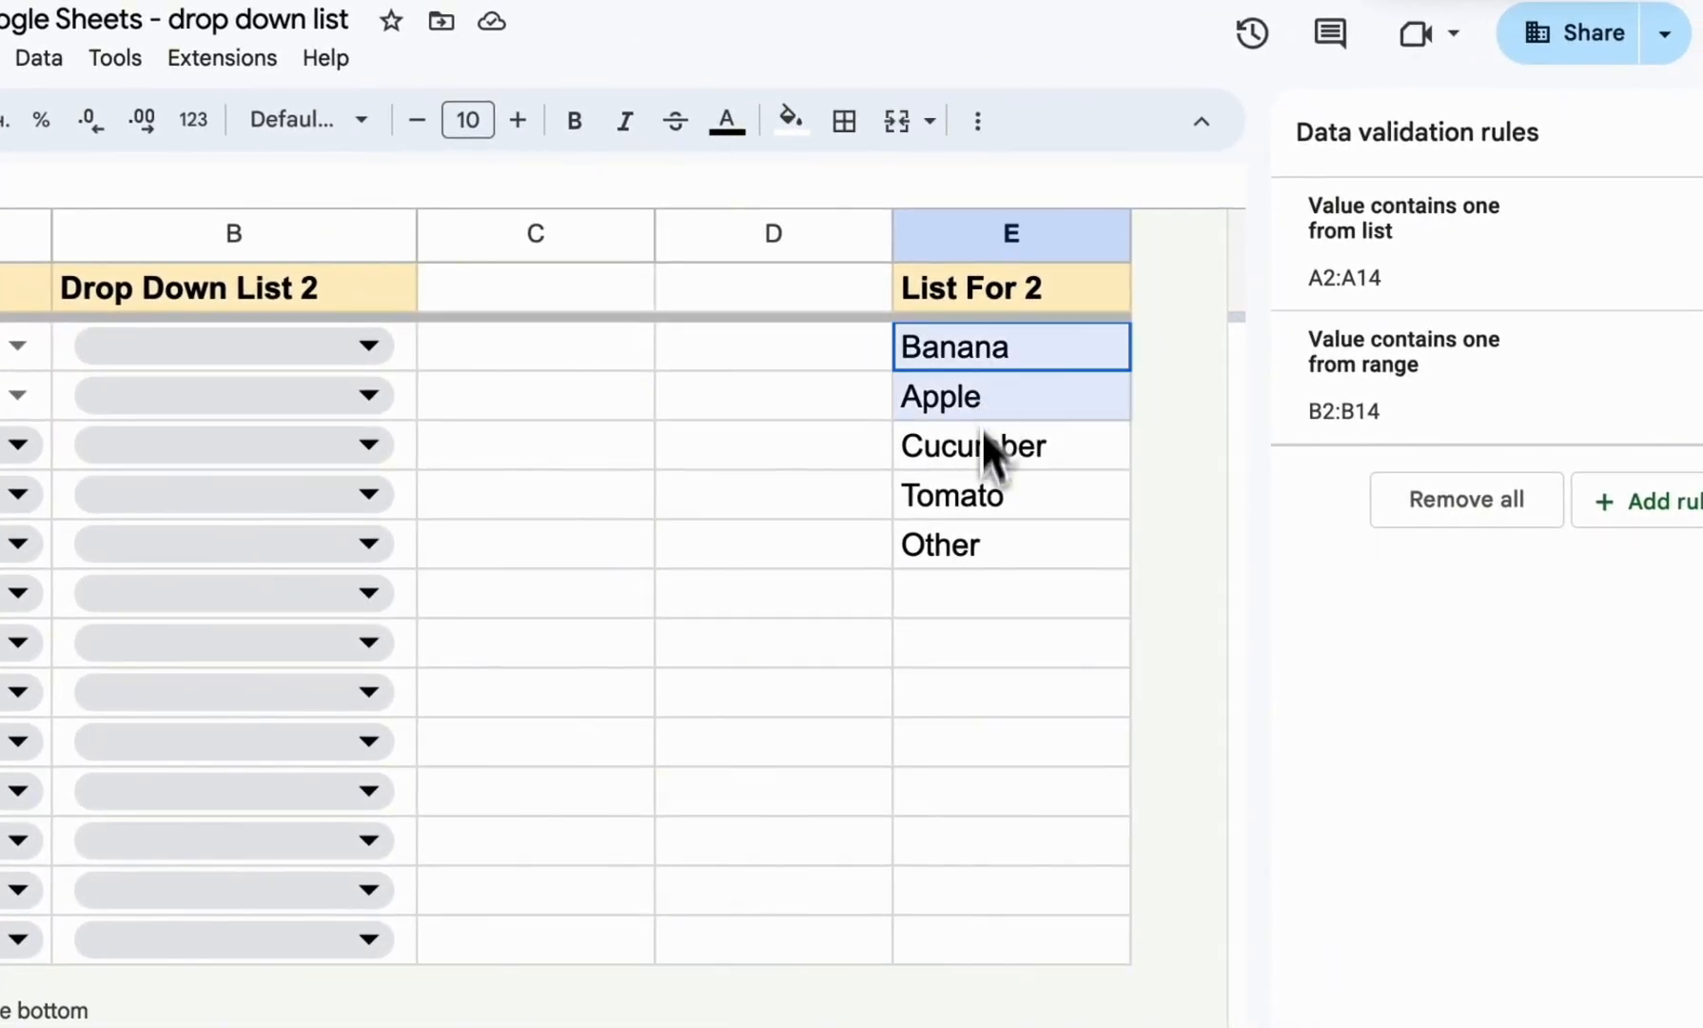
left_click(988, 584)
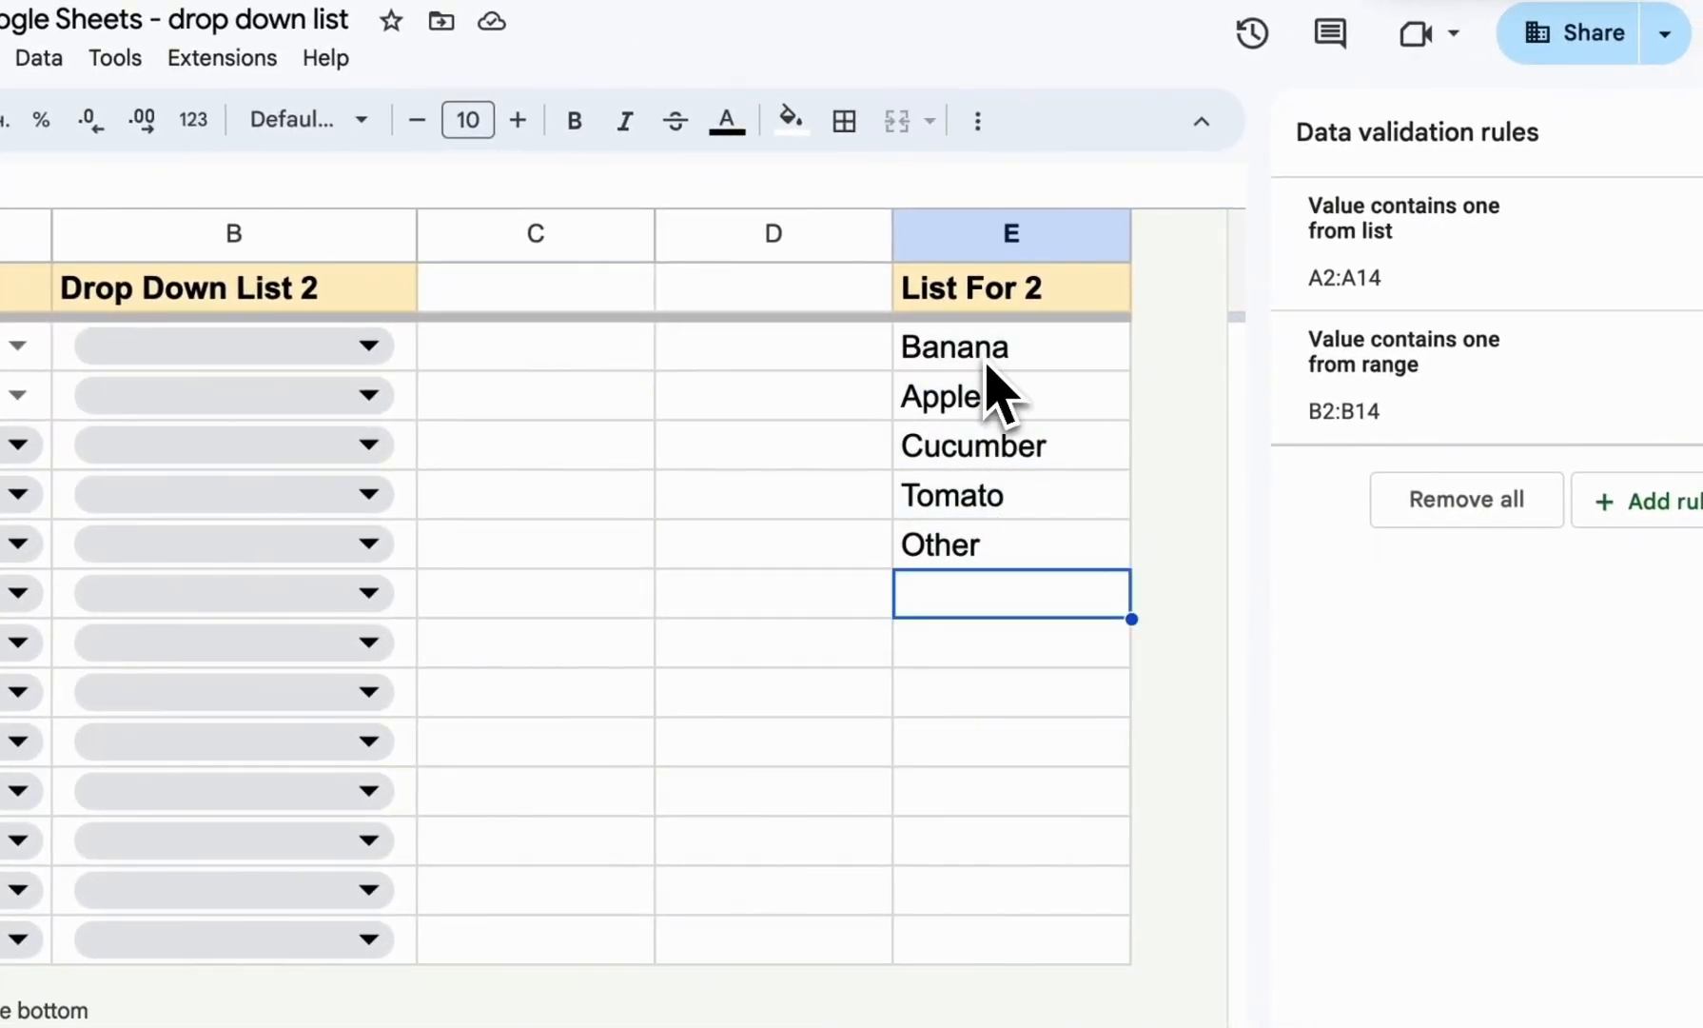
left_click(267, 238)
left_click(979, 599)
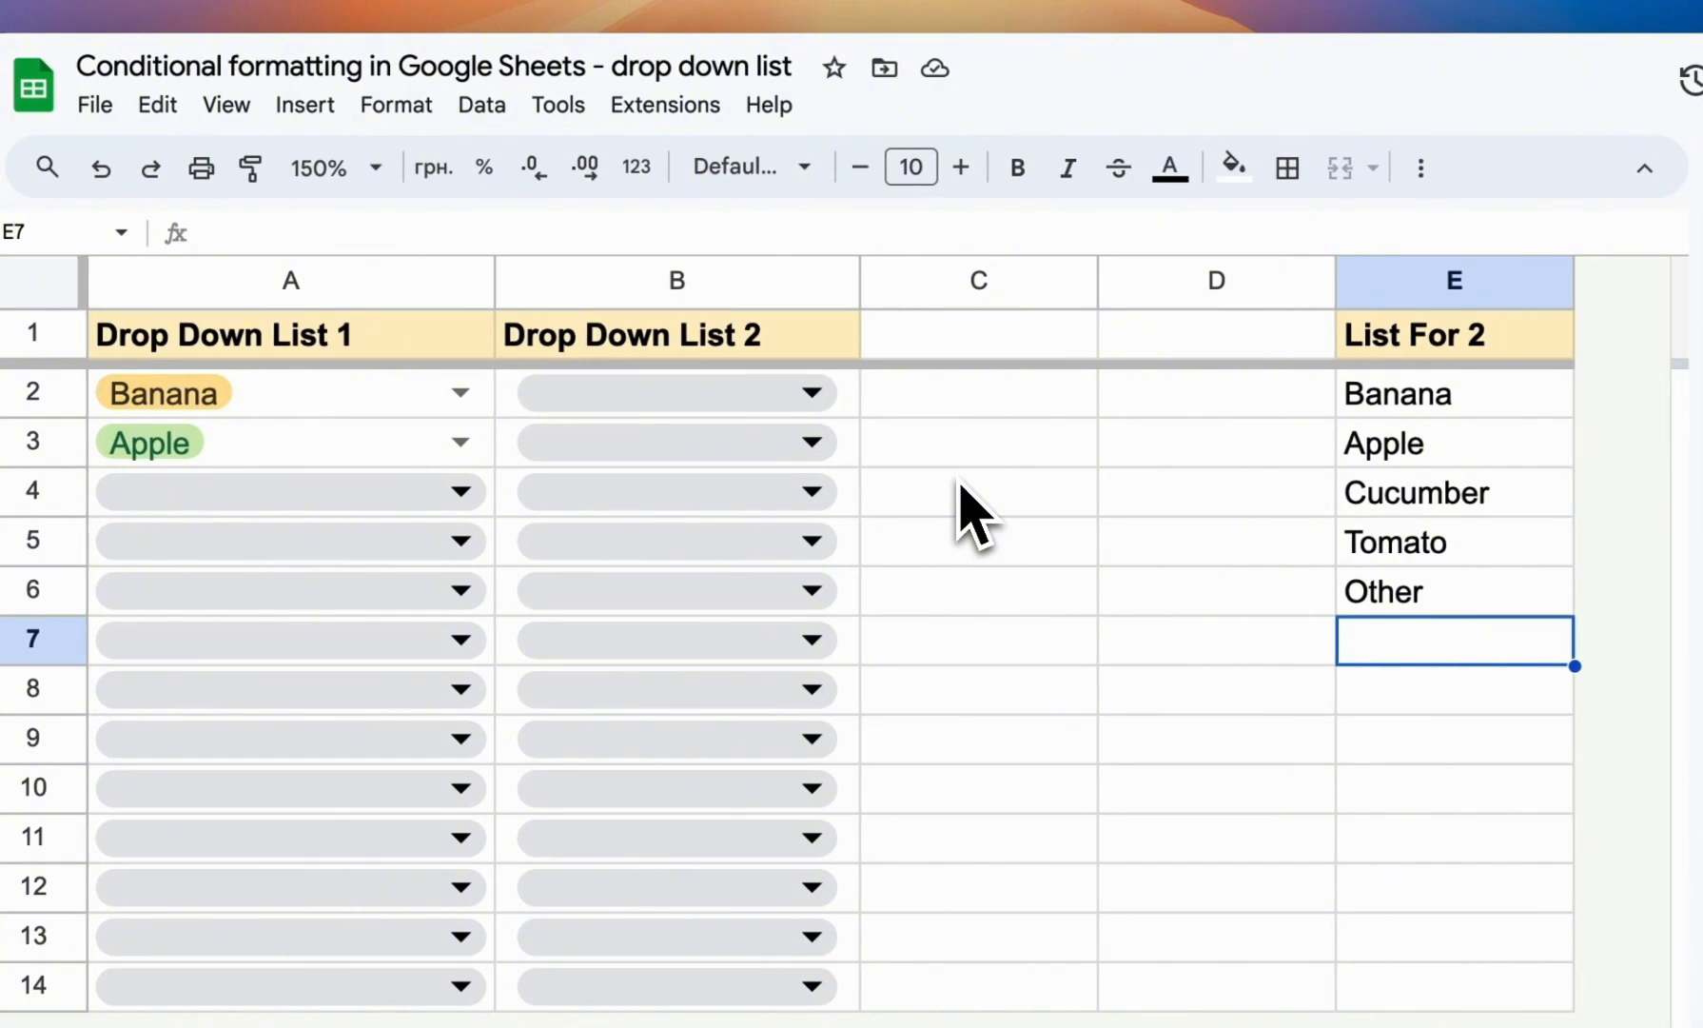
View the items offered in the B2 dropdown, and delete the Other entry from cell E6 of List For 2.
left_click(808, 412)
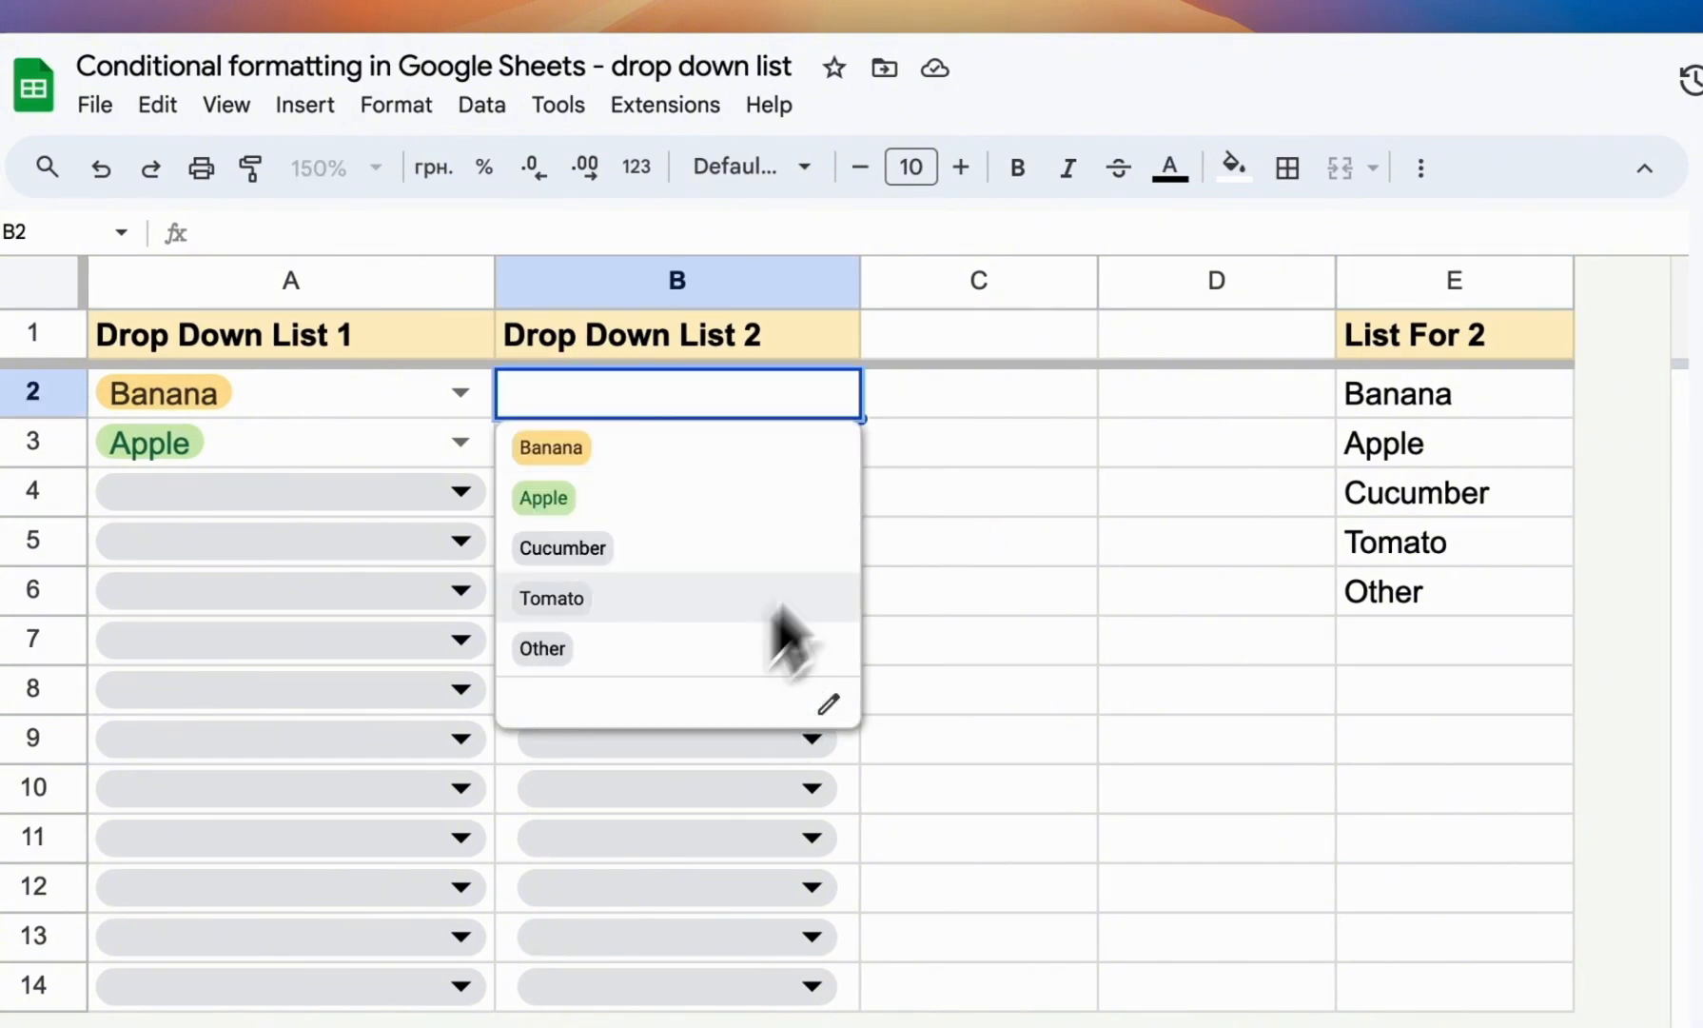
left_click(1395, 604)
key("Delete")
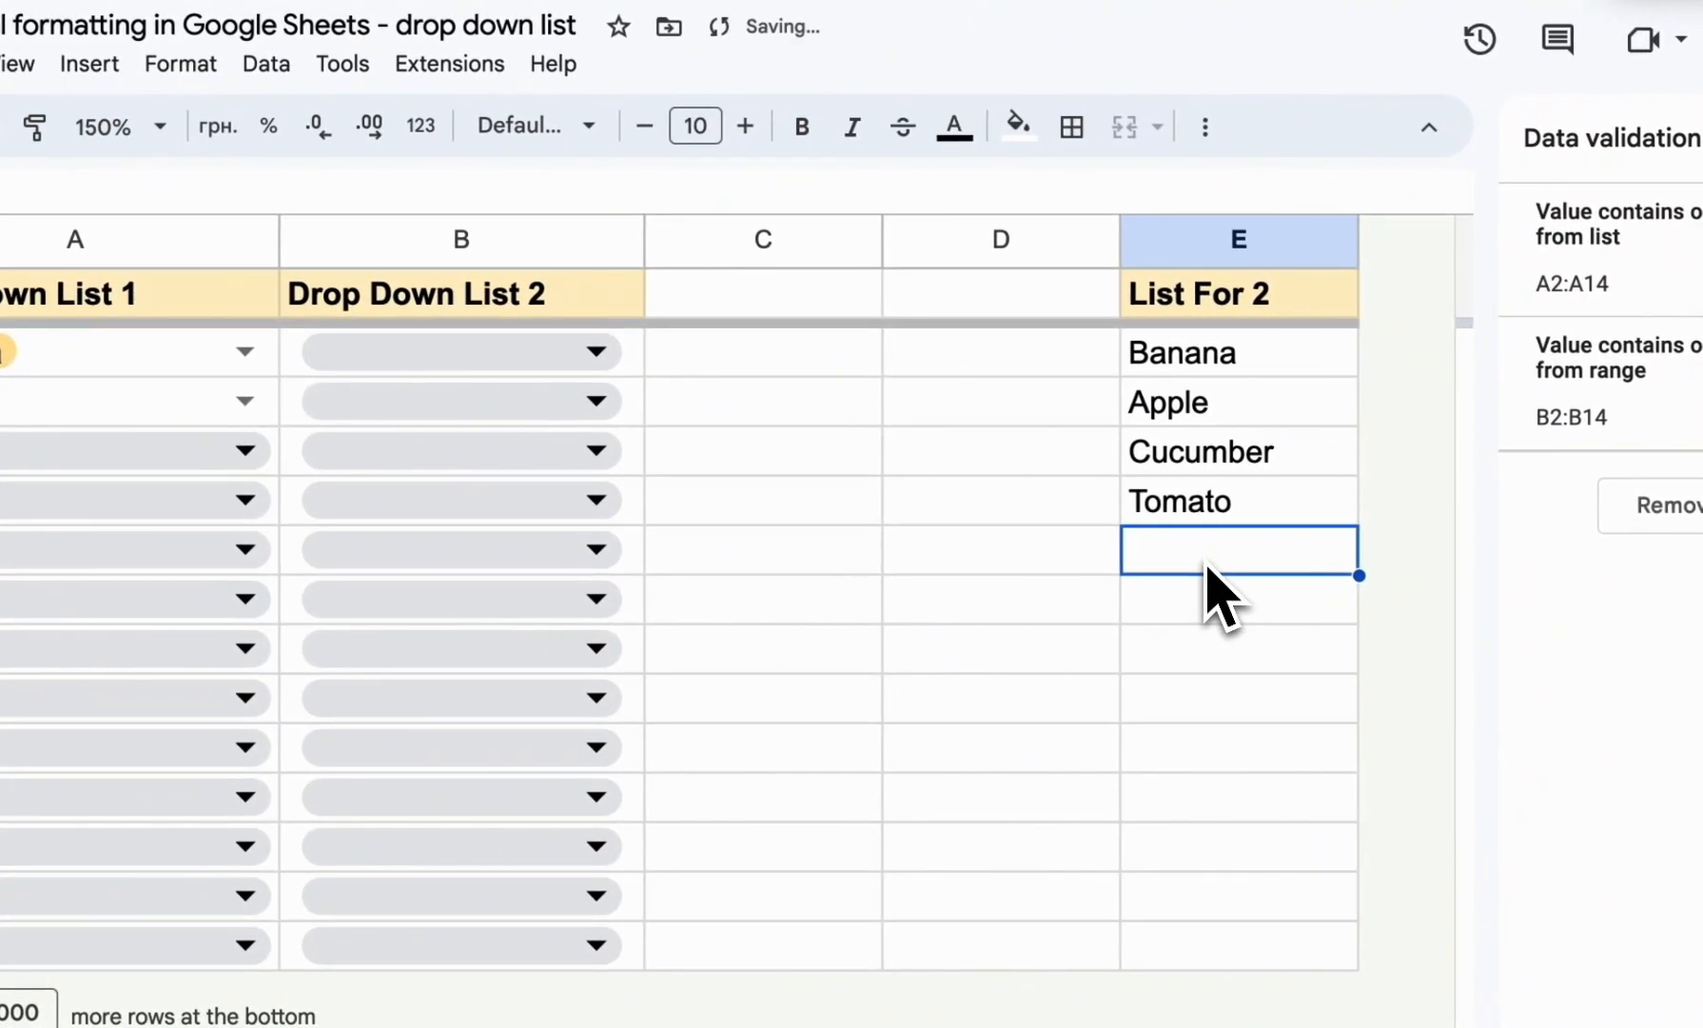
Open the B2 dropdown to check its items after the source list change, and close the data validation rules.
left_click(591, 348)
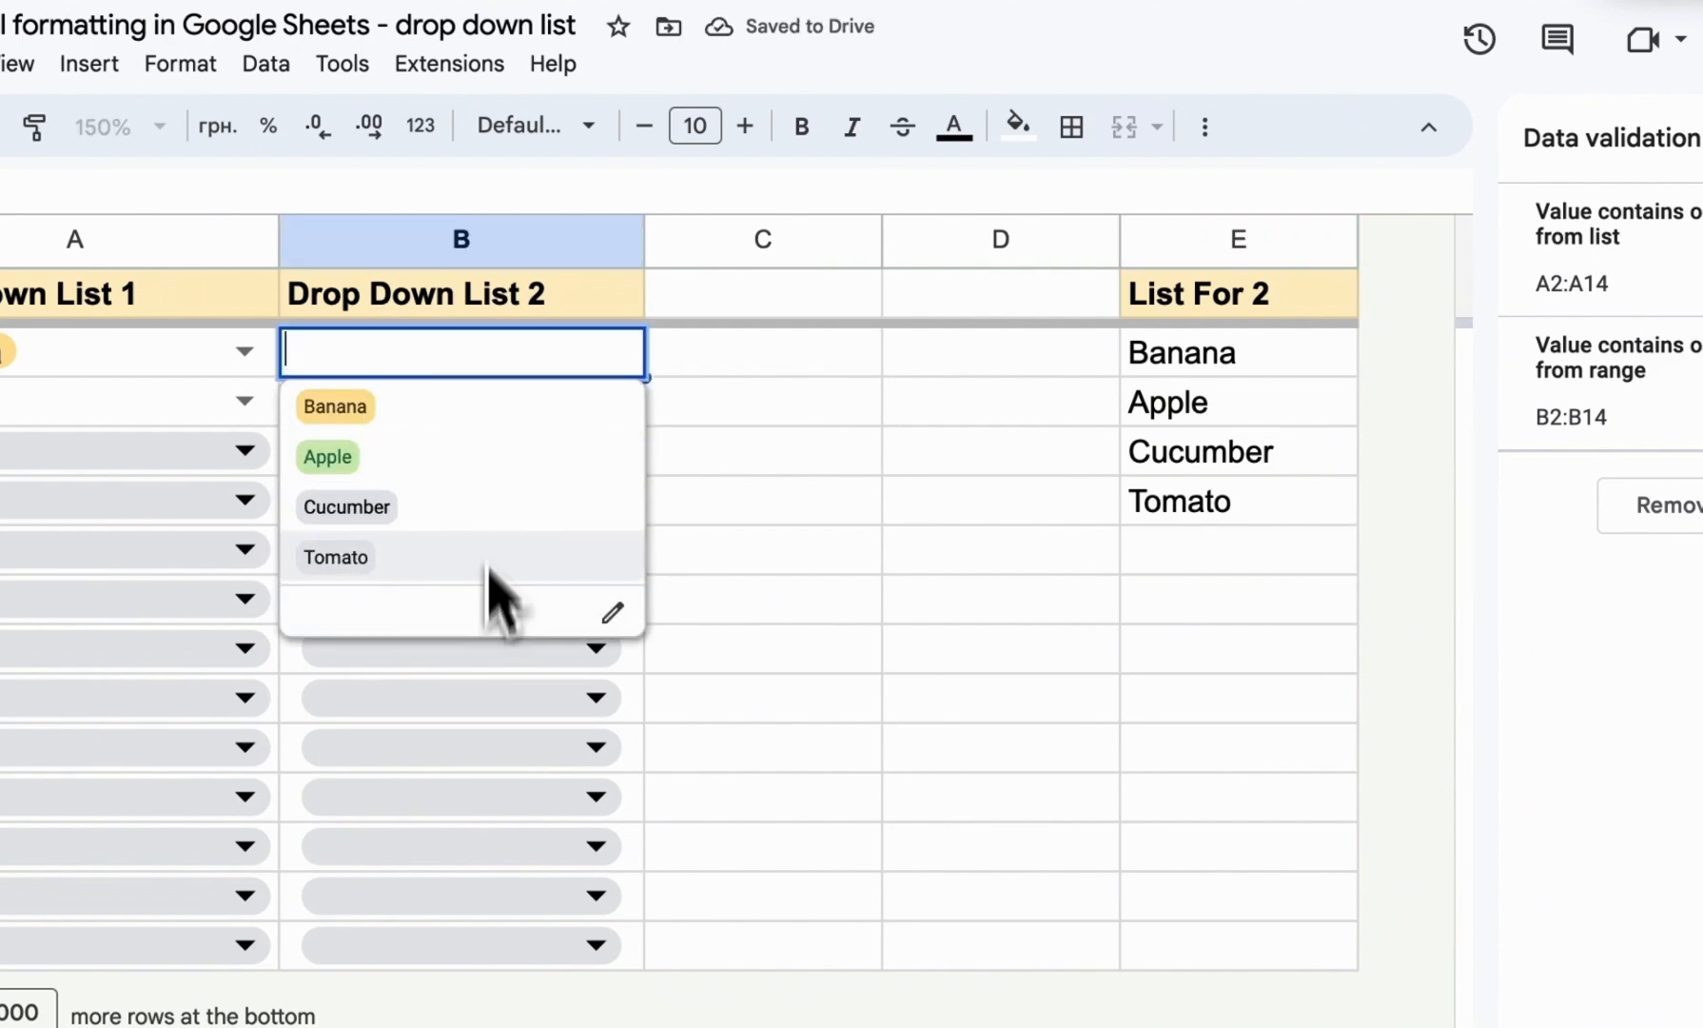
left_click(825, 469)
left_click(138, 402)
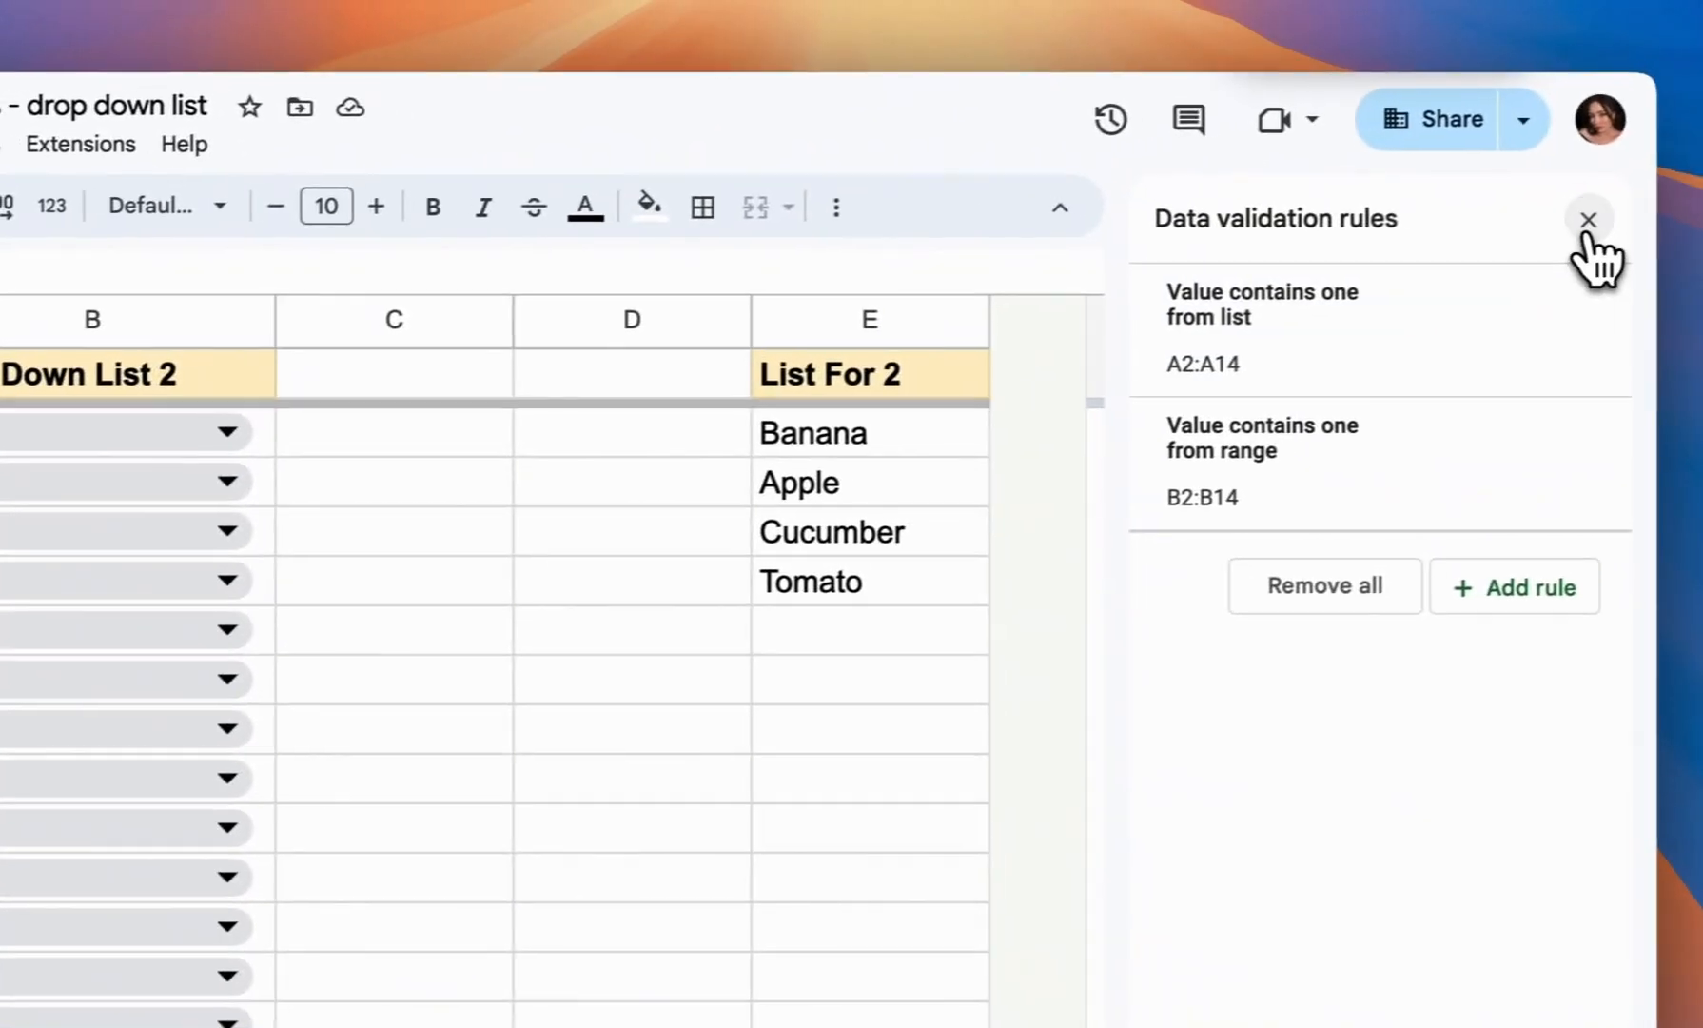
left_click(1591, 259)
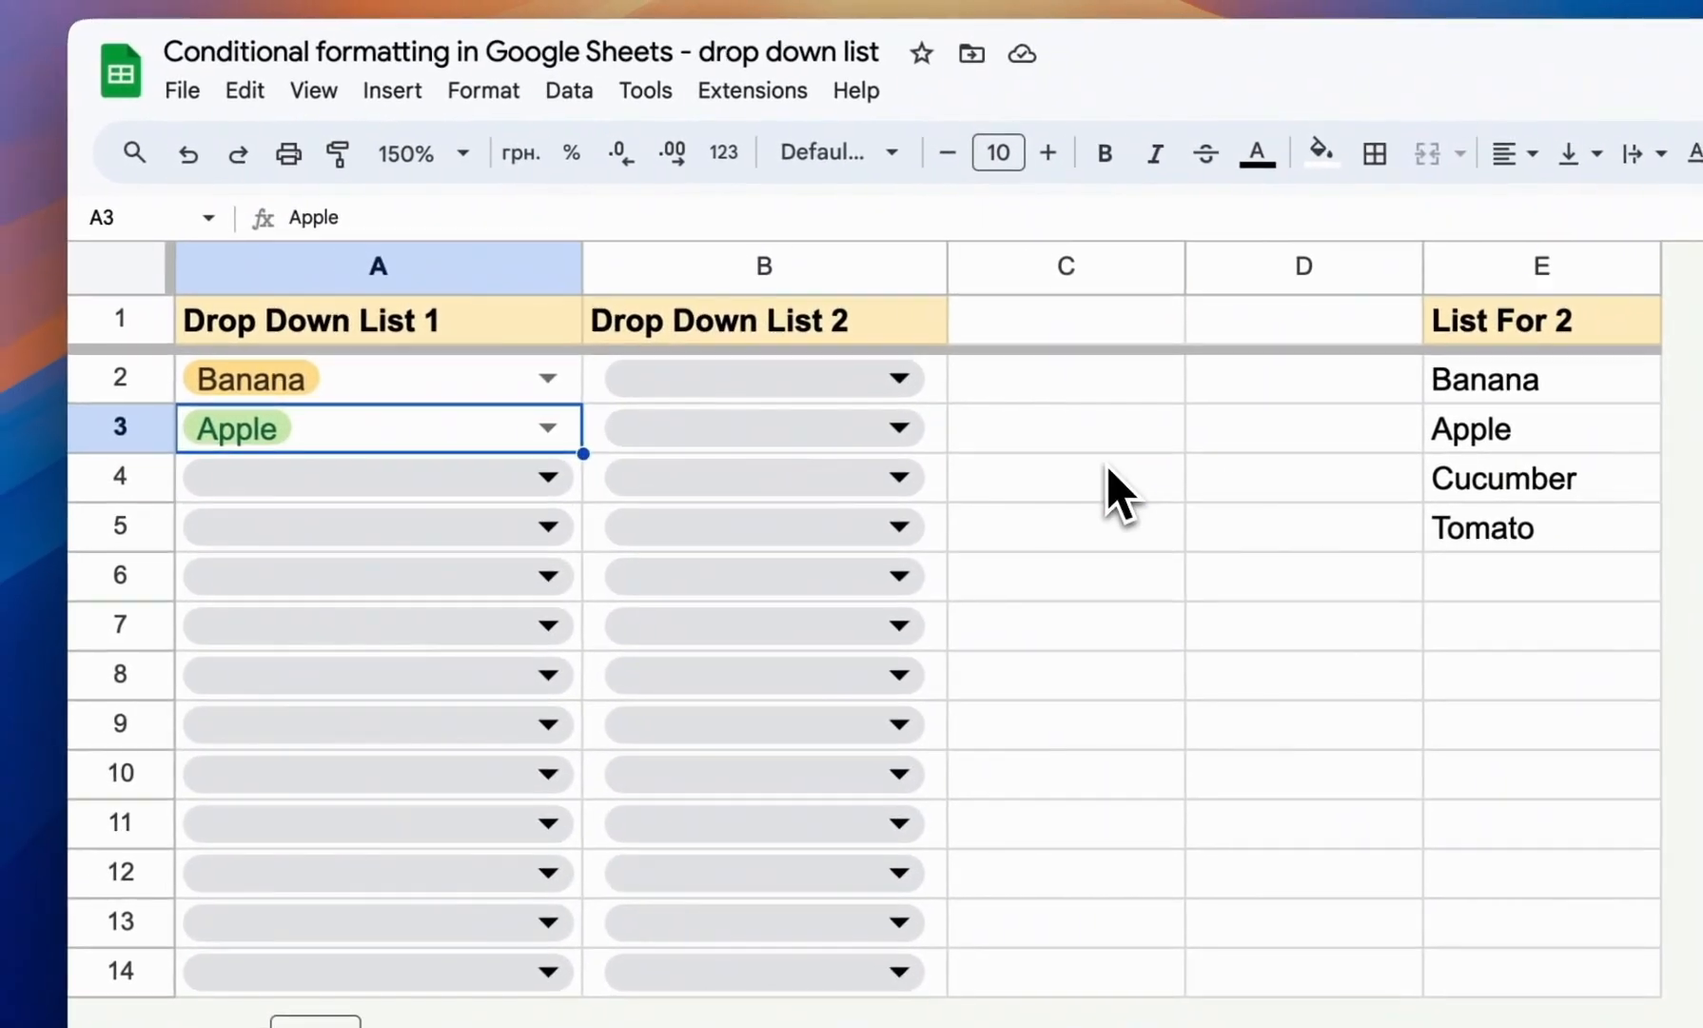
Edit the rule behind the A4 dropdown, add a blank item and remove it, and save with the changes applied to all matching dropdowns.
left_click(552, 513)
left_click(558, 479)
left_click(448, 692)
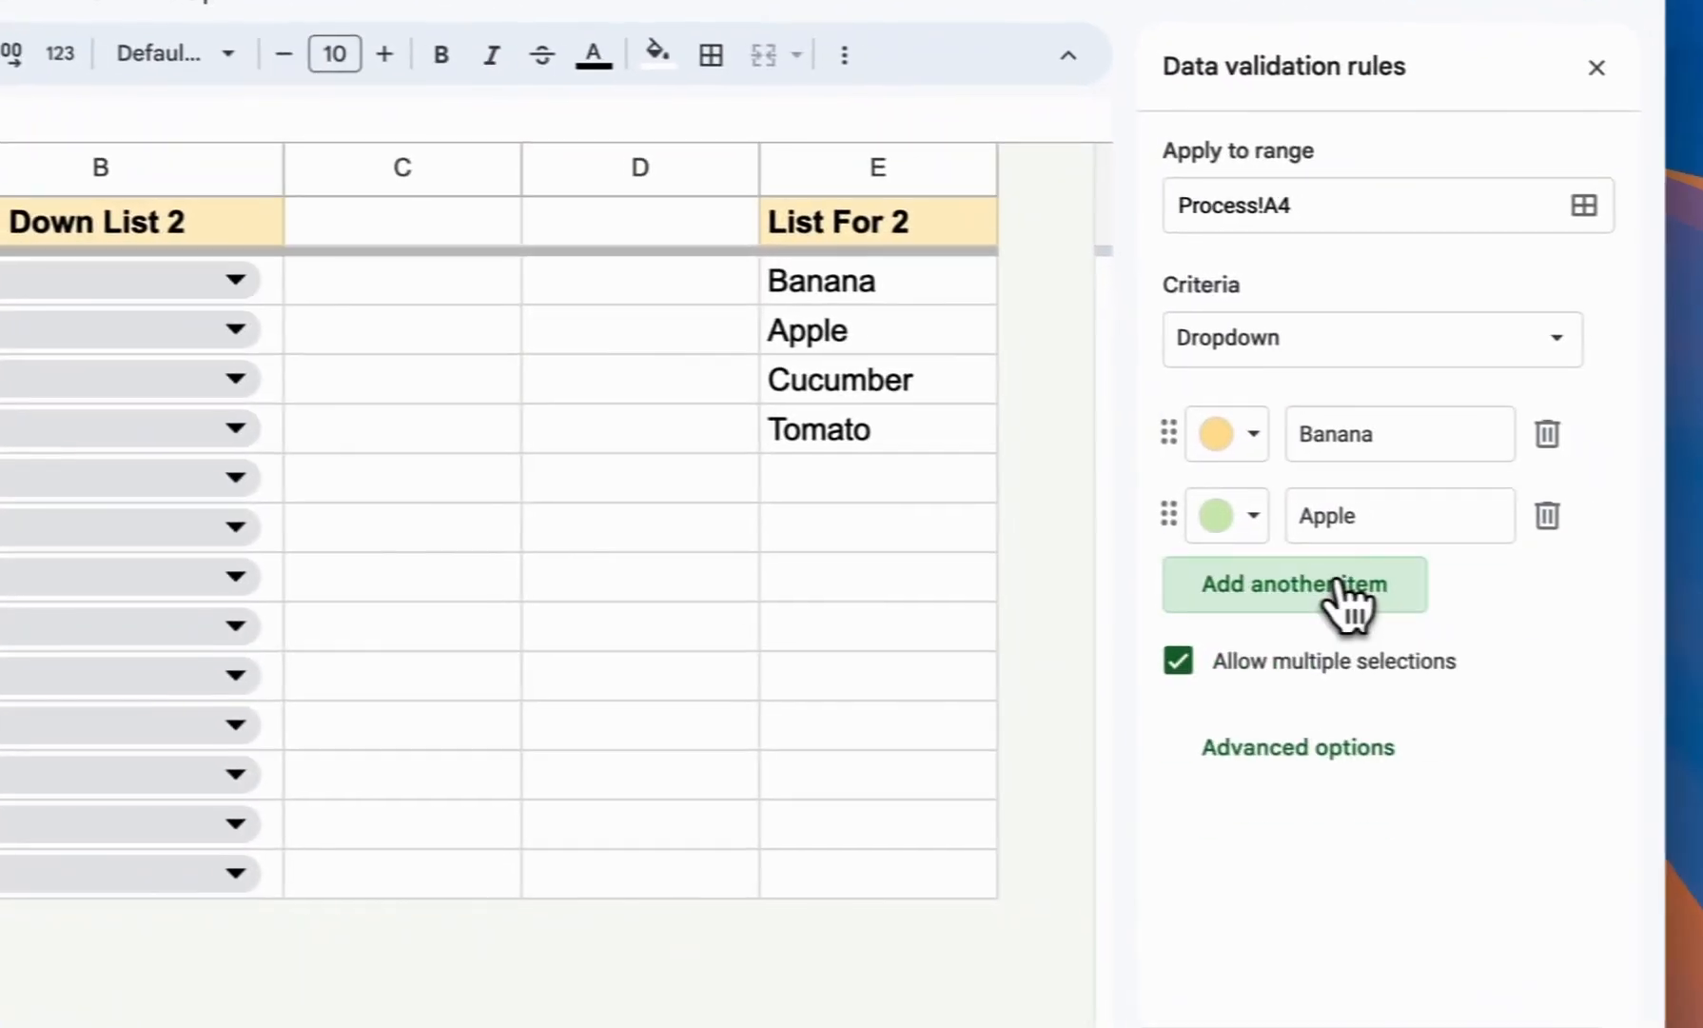
left_click(1323, 585)
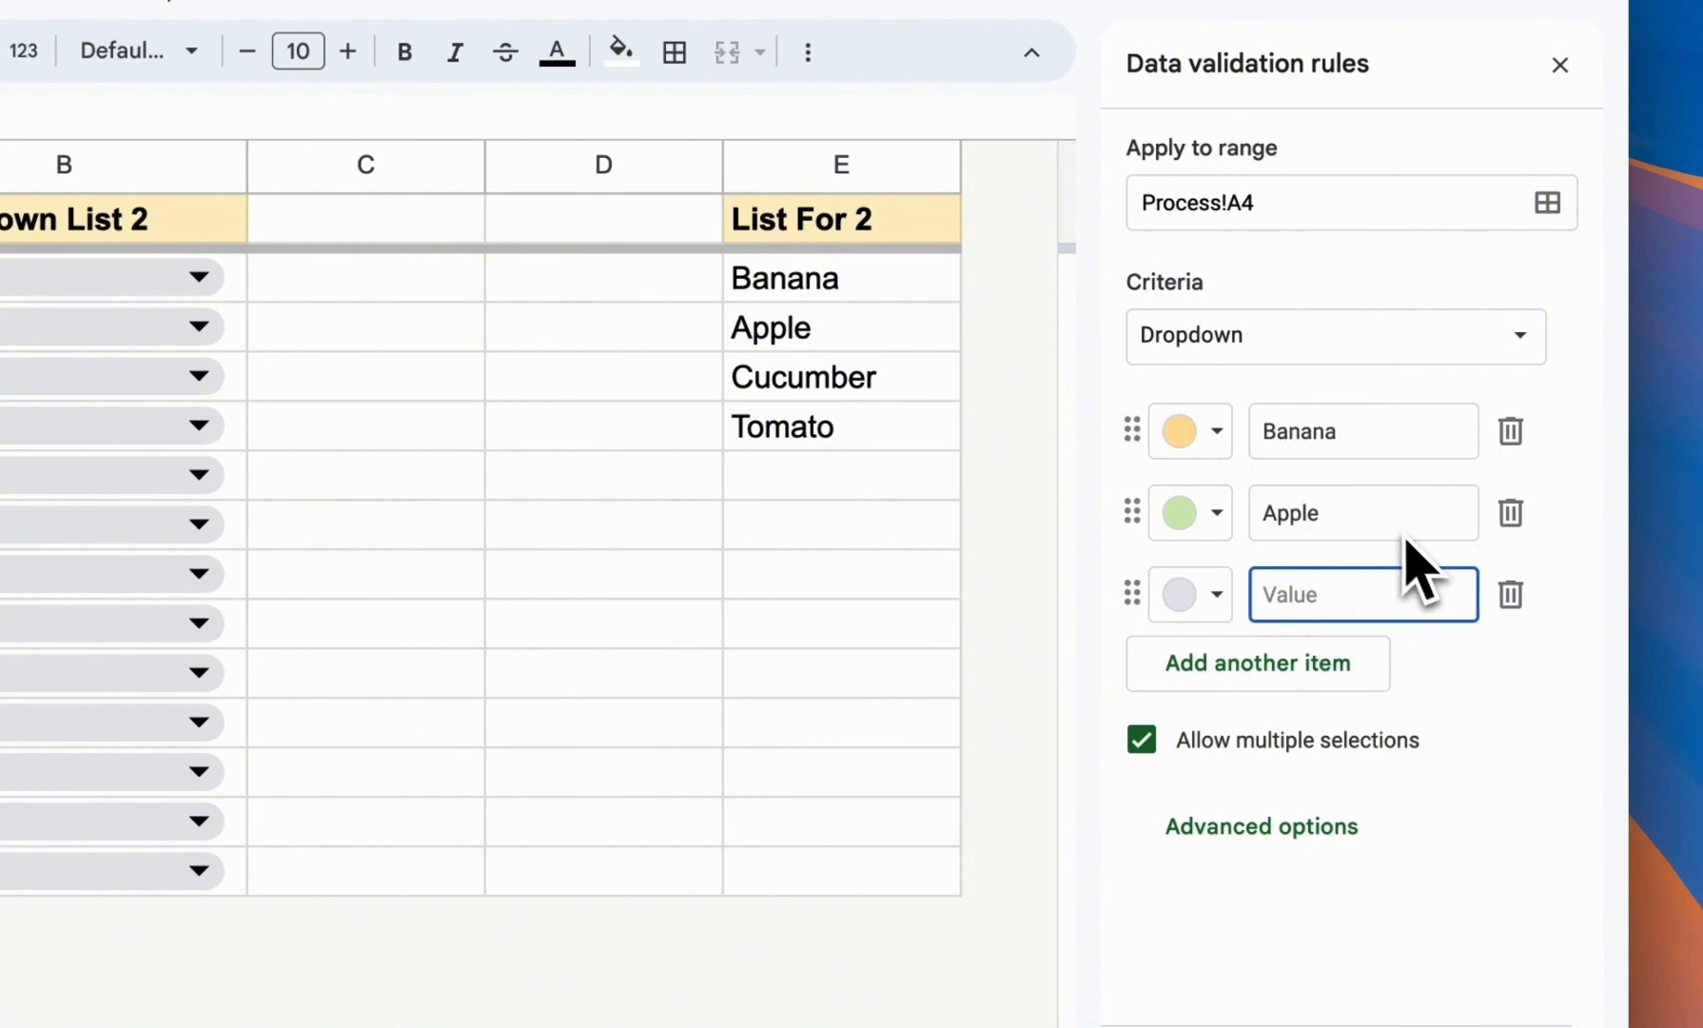
left_click(1510, 594)
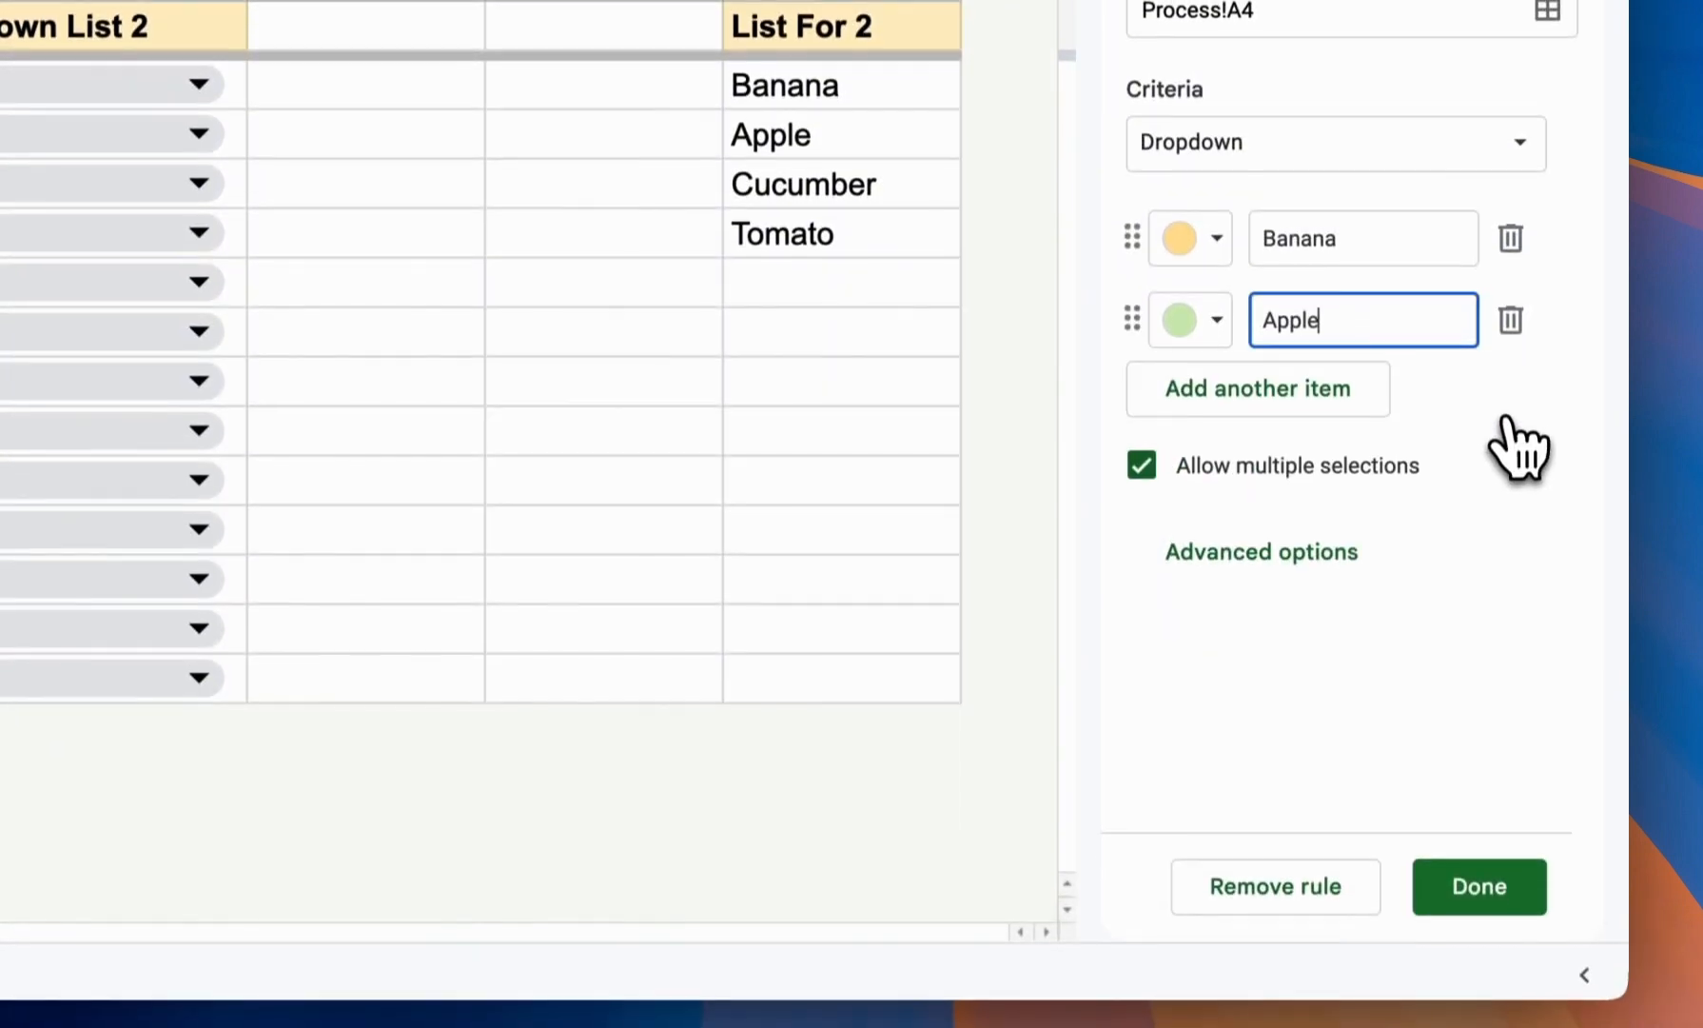
left_click(1485, 866)
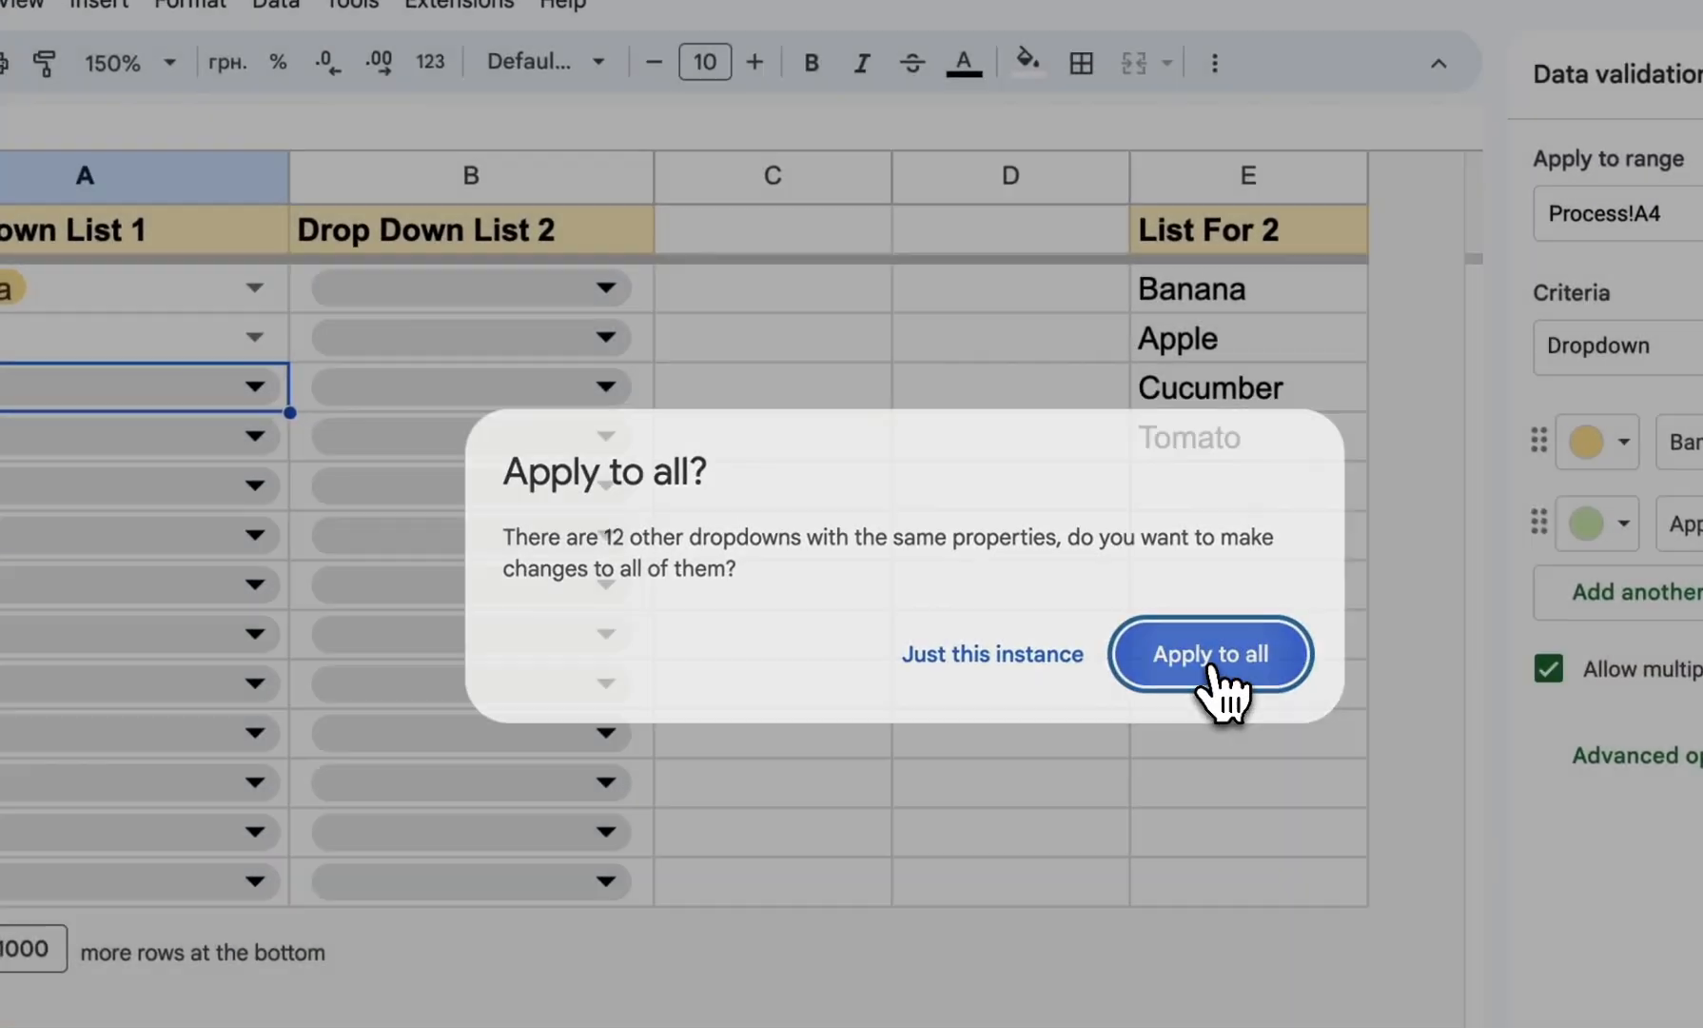
left_click(1210, 649)
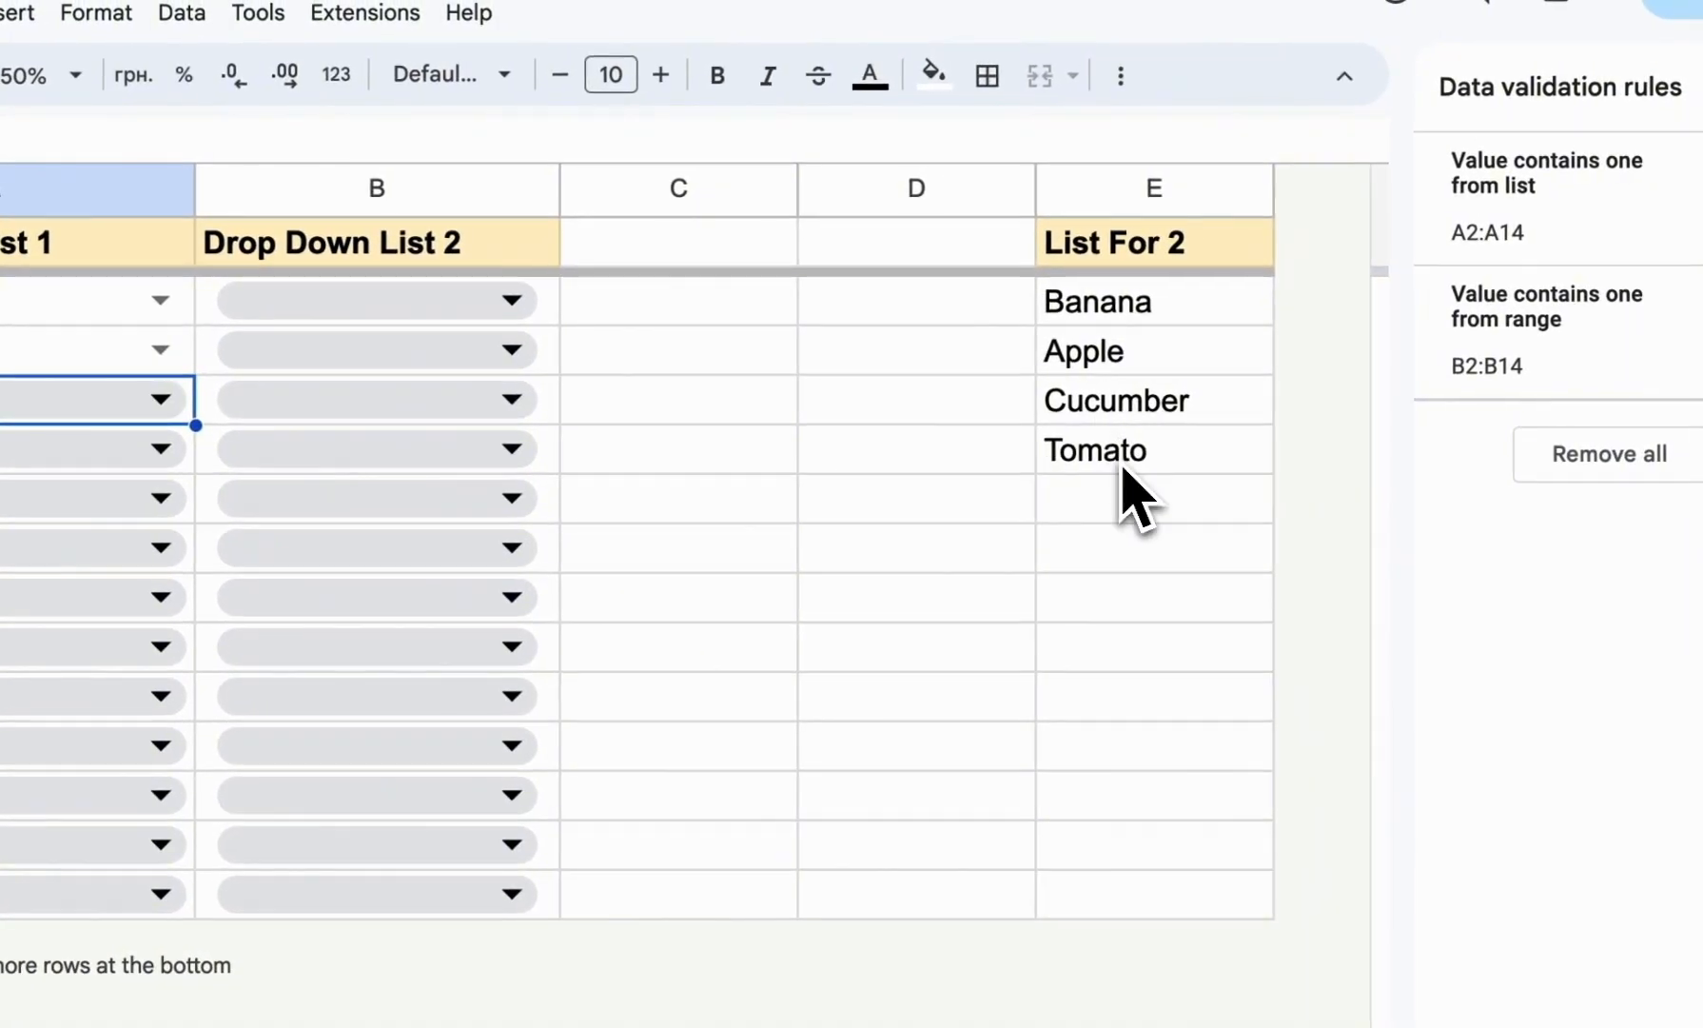
Enter Other in cell E6 below Tomato in the List For 2 source list.
left_click_drag(1091, 325, 1097, 461)
left_click(1119, 513)
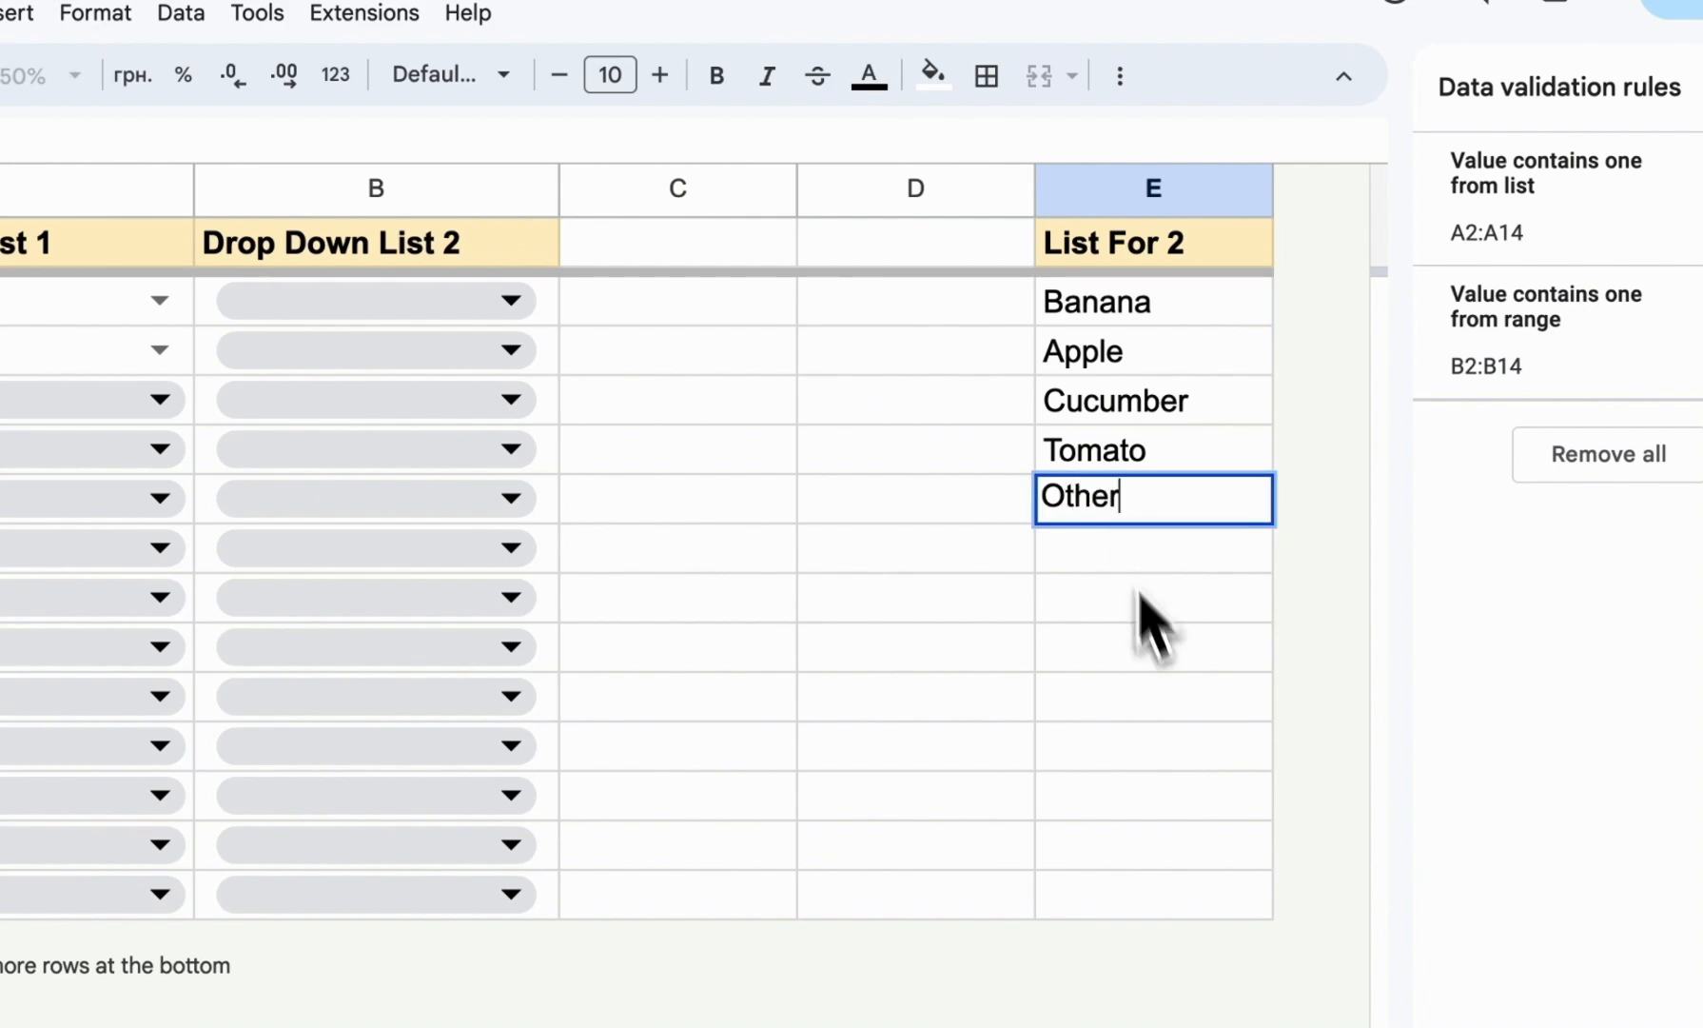
left_click(1146, 646)
Check the B2 dropdown for the Other item without choosing anything, and close the data validation rules.
left_click(504, 300)
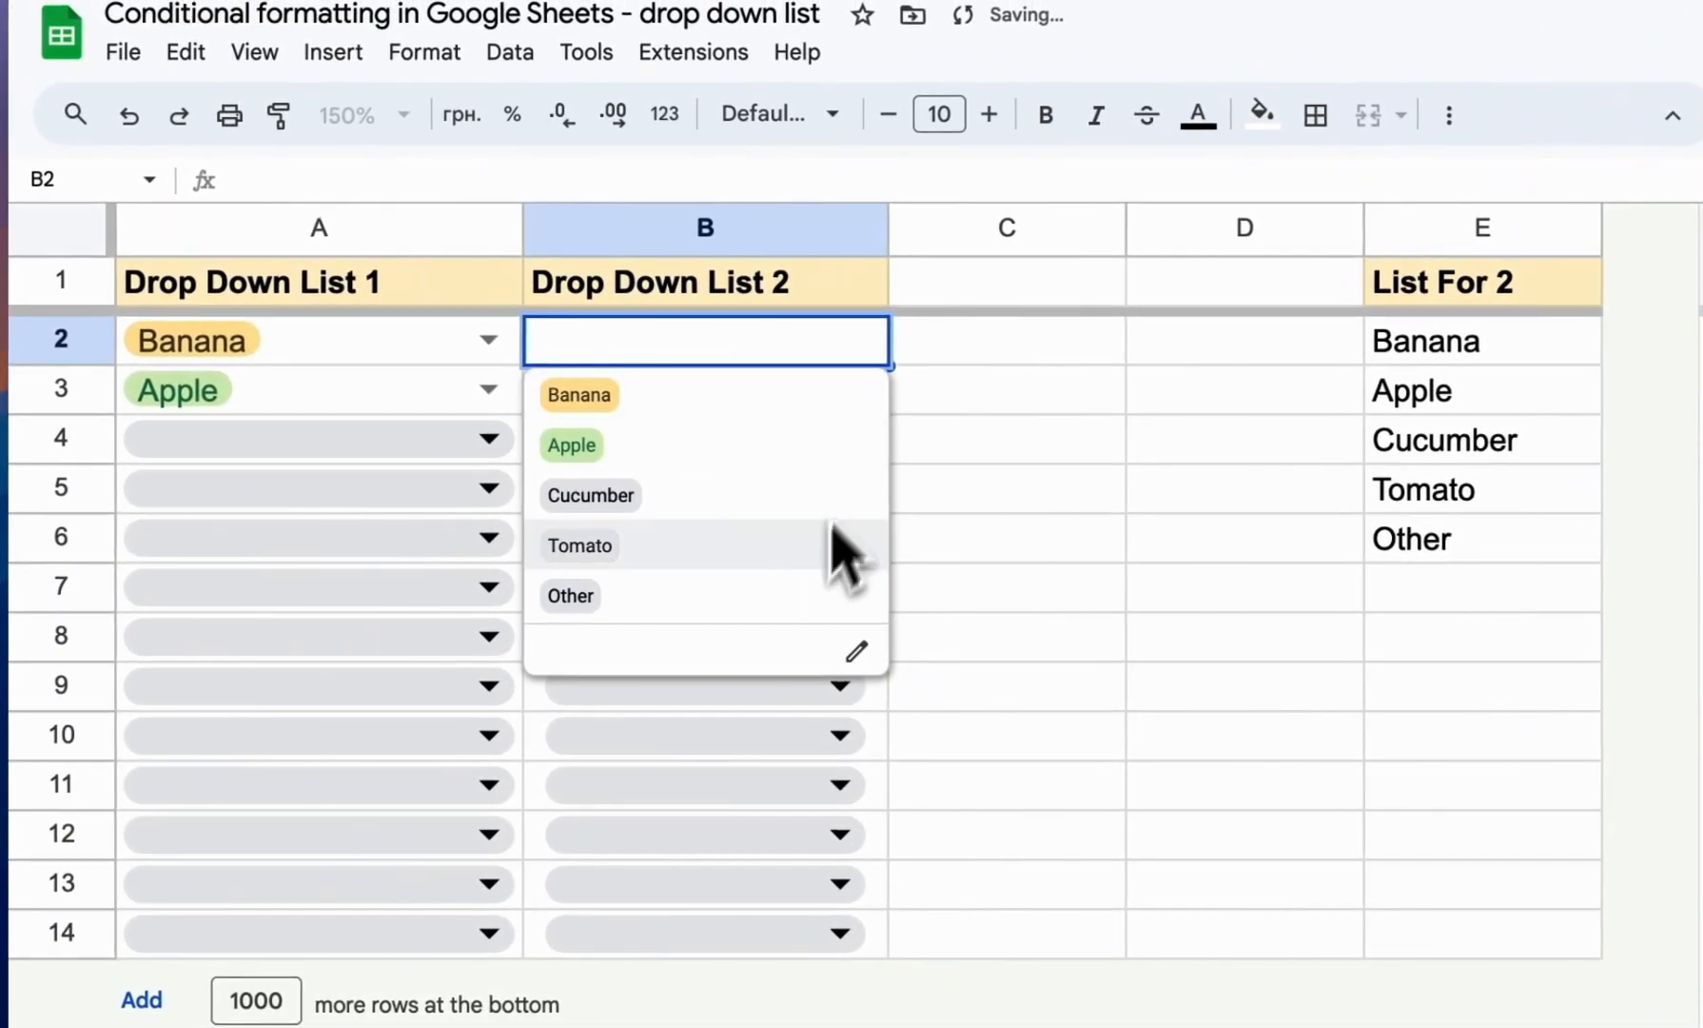
left_click(1115, 443)
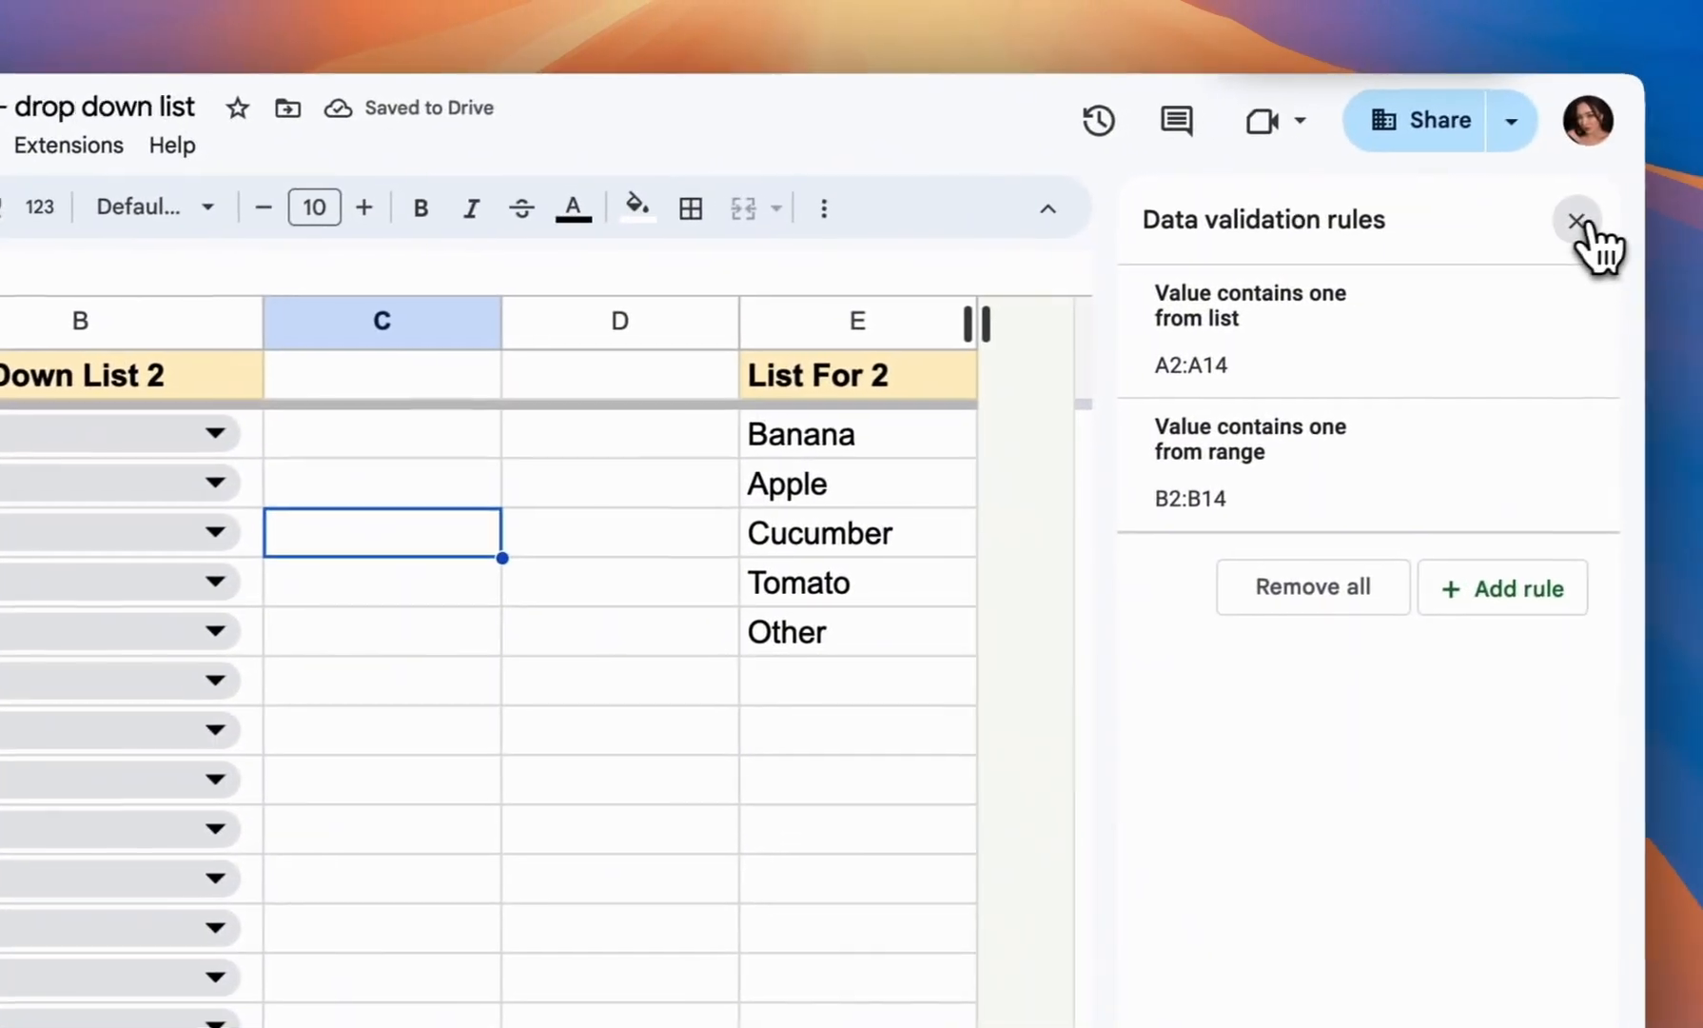
left_click(1577, 221)
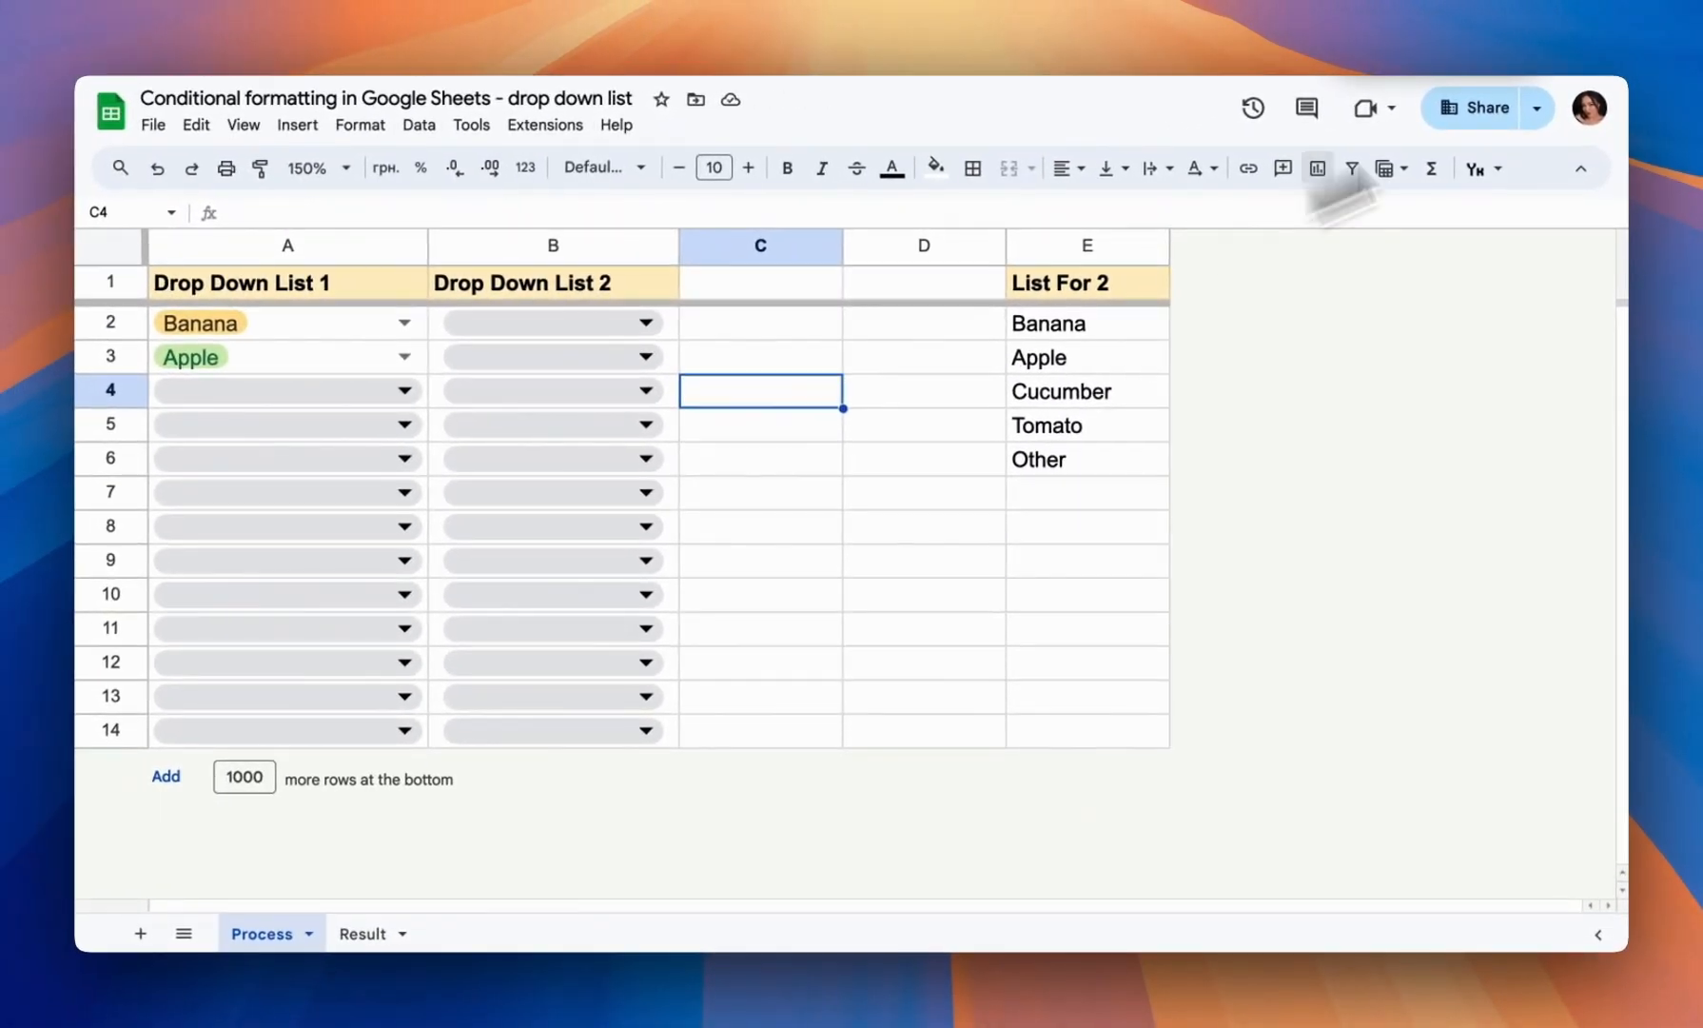